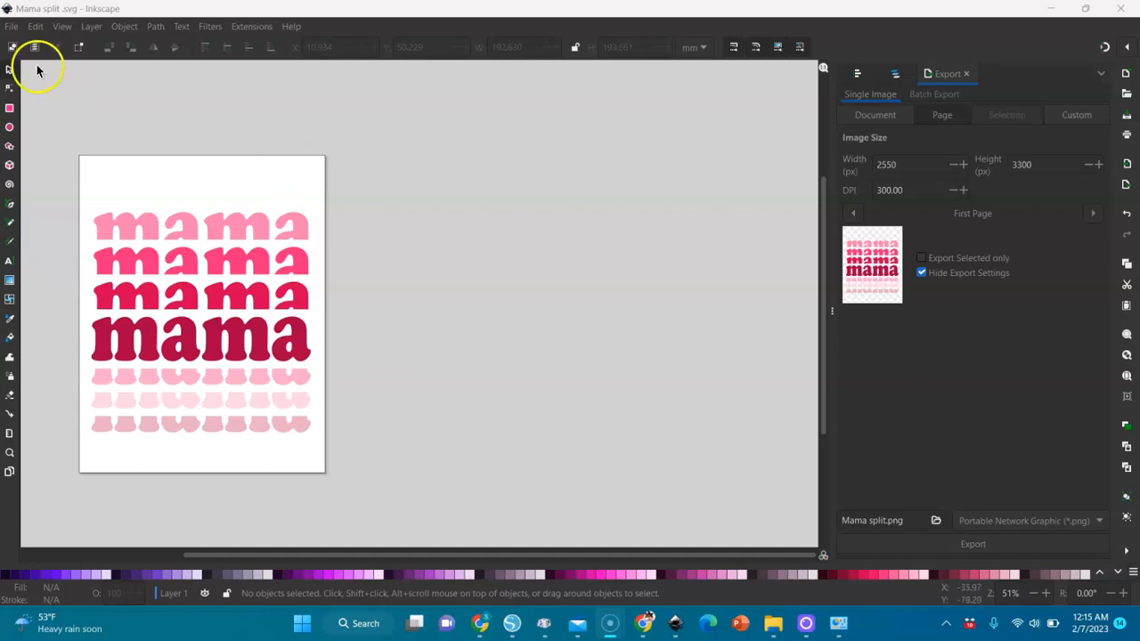
Create a new blank document
click(10, 26)
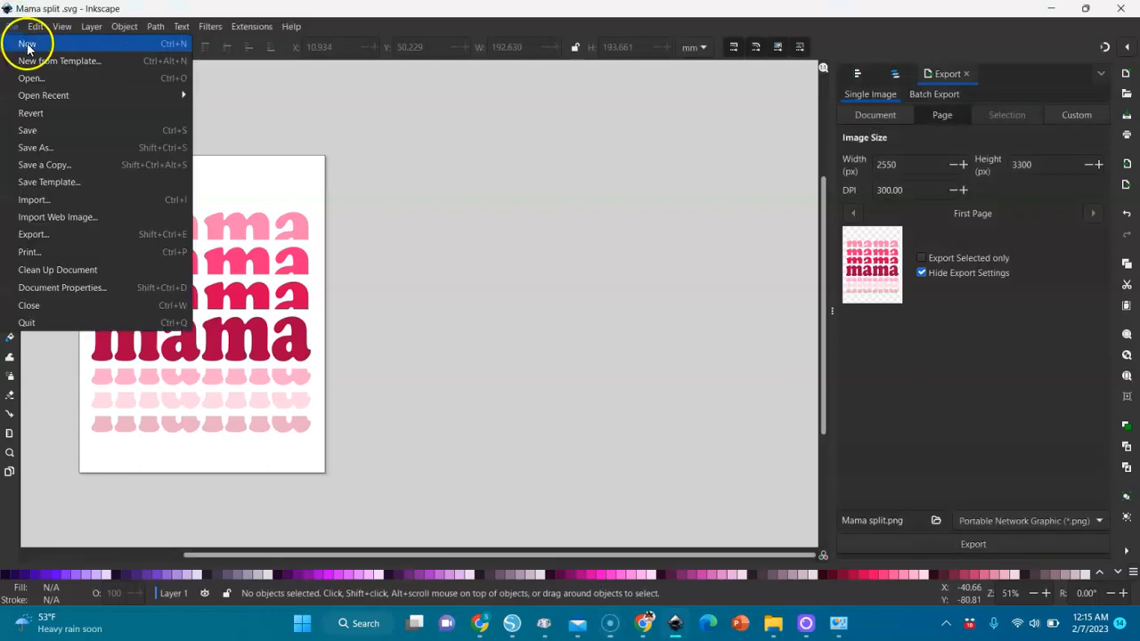
click(26, 47)
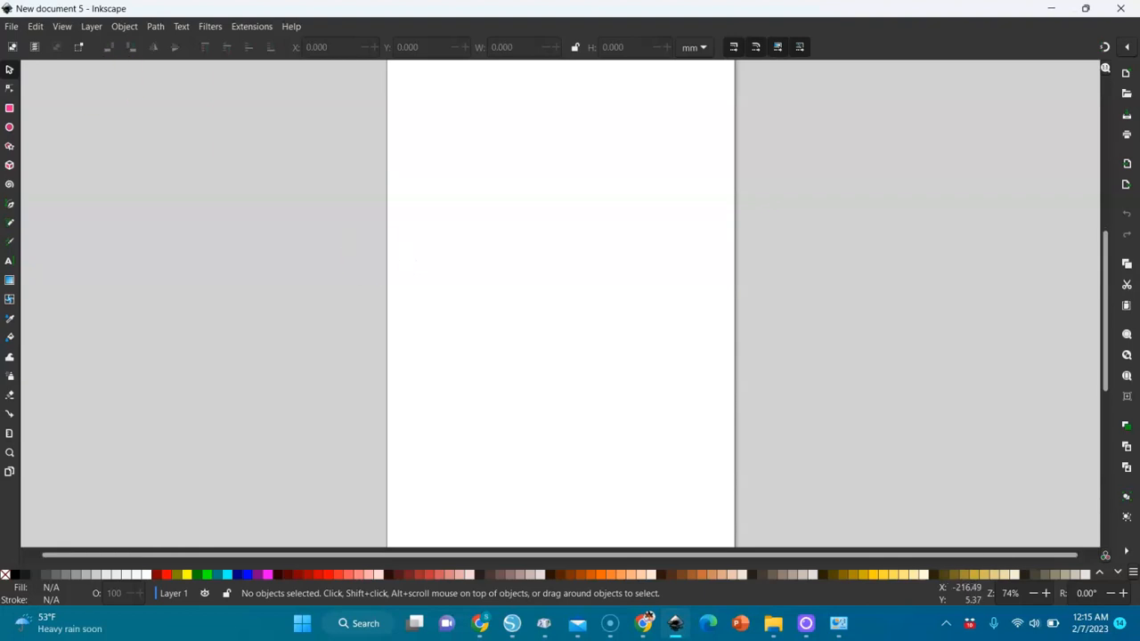
Set the new document's page format to US Legal (8.5 x 14 in) in the document properties
click(11, 26)
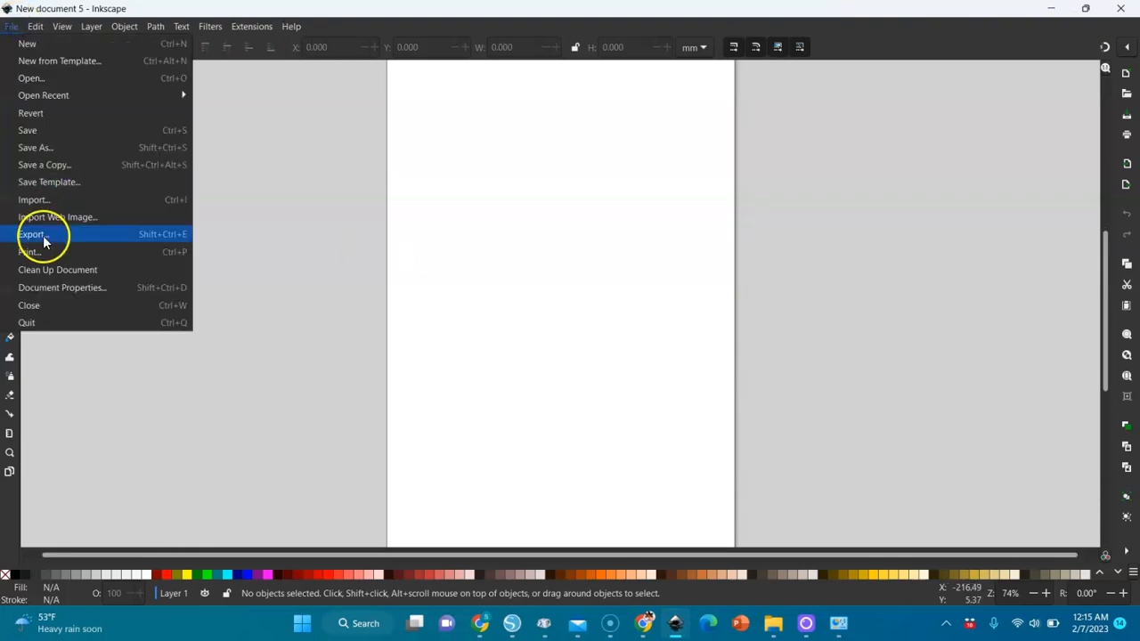
click(53, 288)
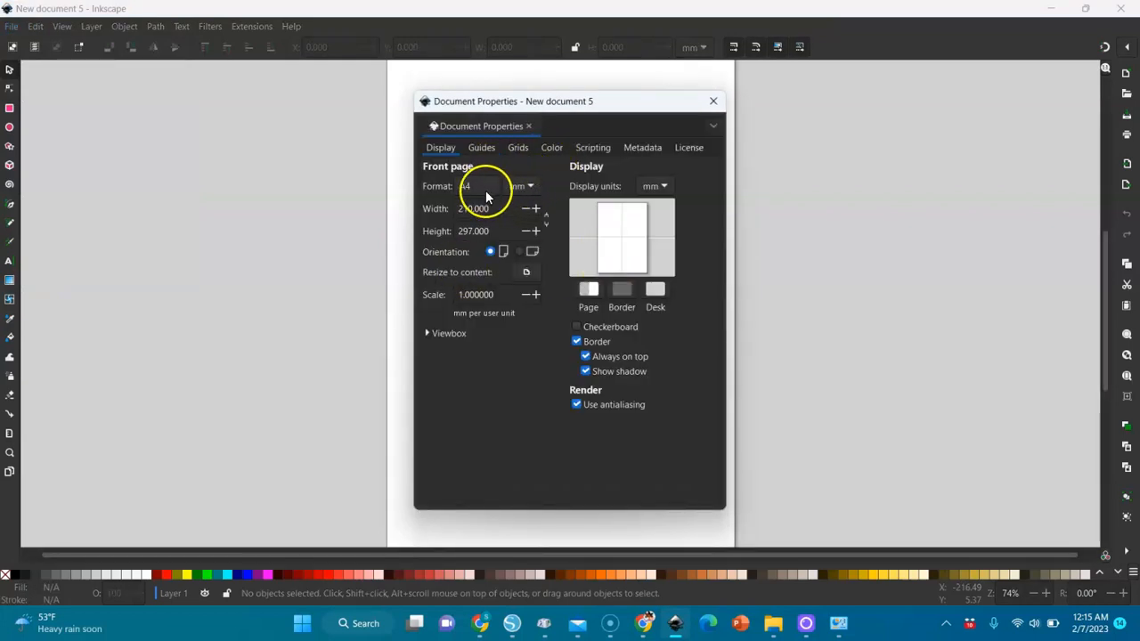
click(483, 189)
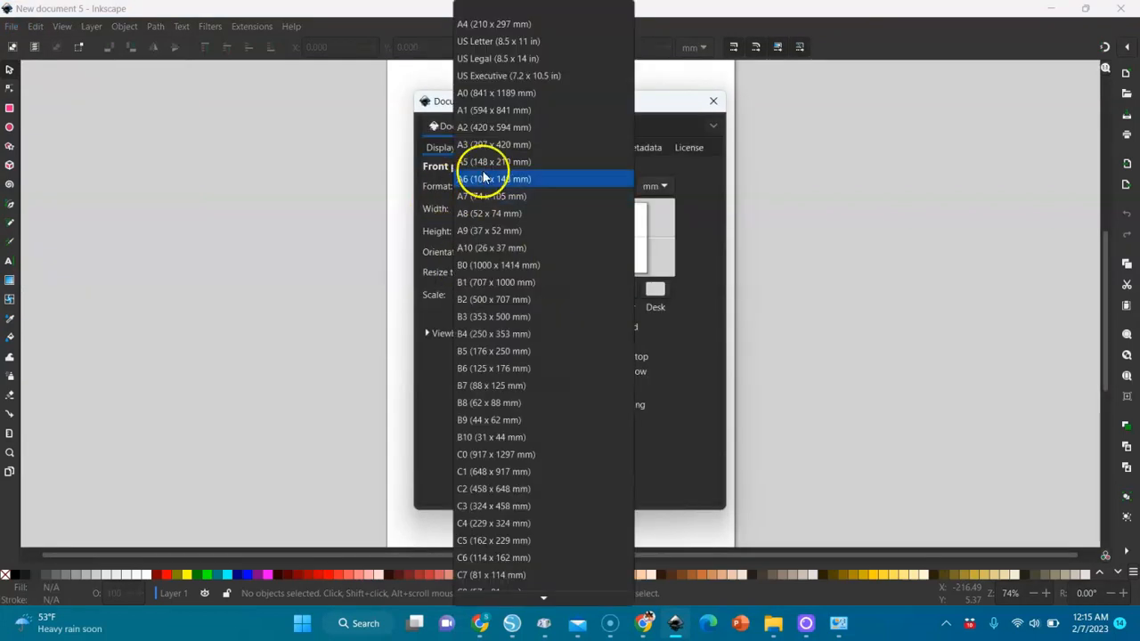
click(486, 59)
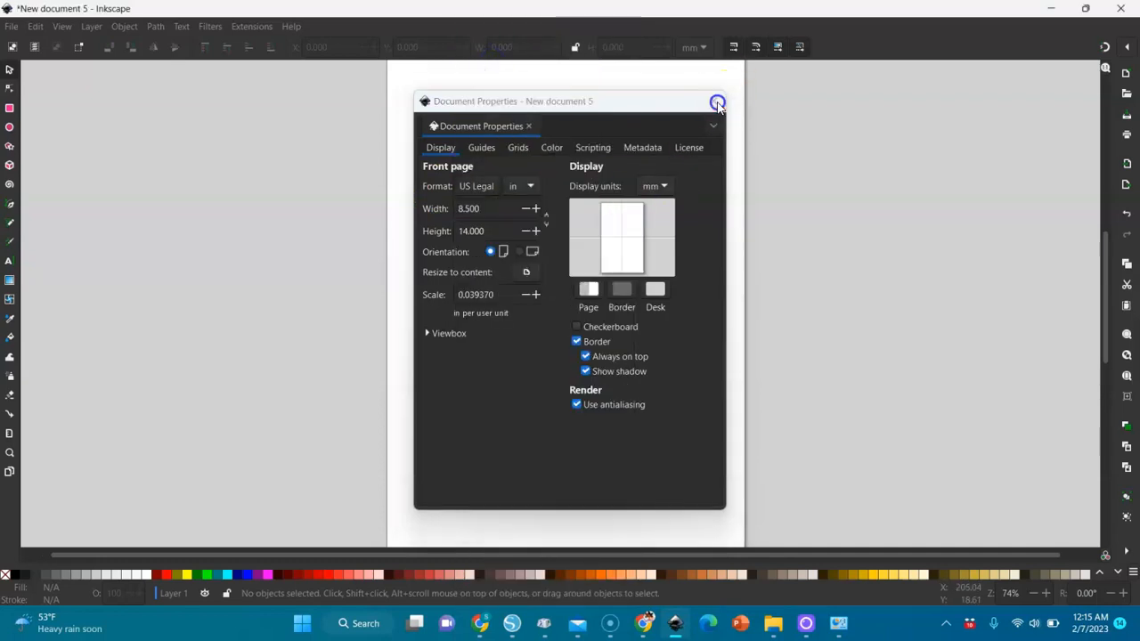
click(713, 100)
key(5)
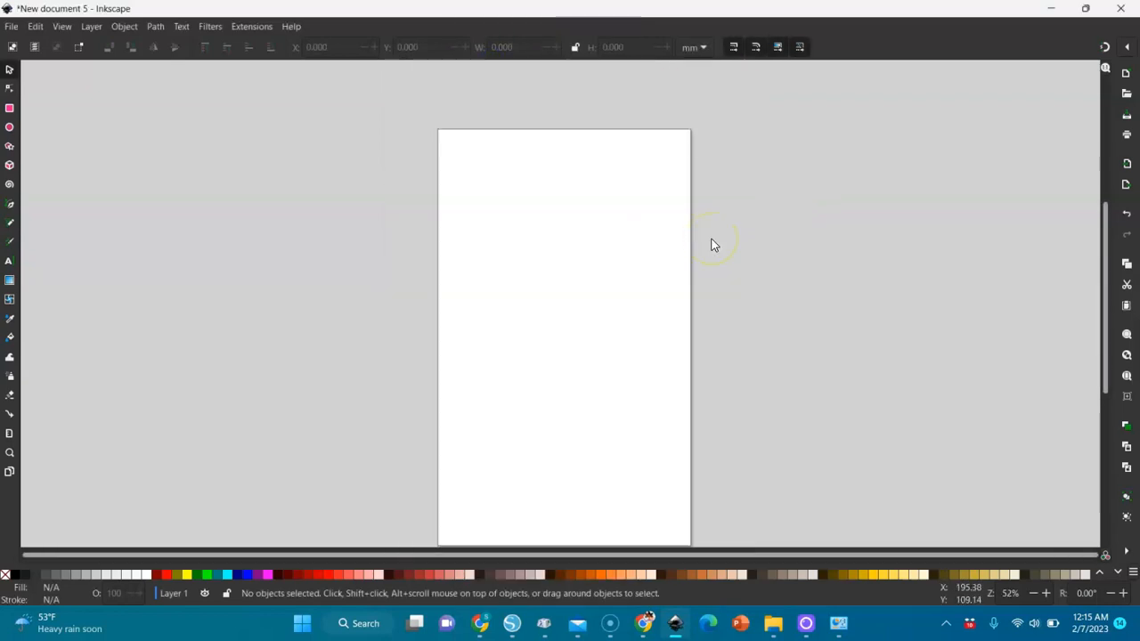
Set the document's page format to US Letter (8.5 x 11 in) and close the document properties
click(10, 28)
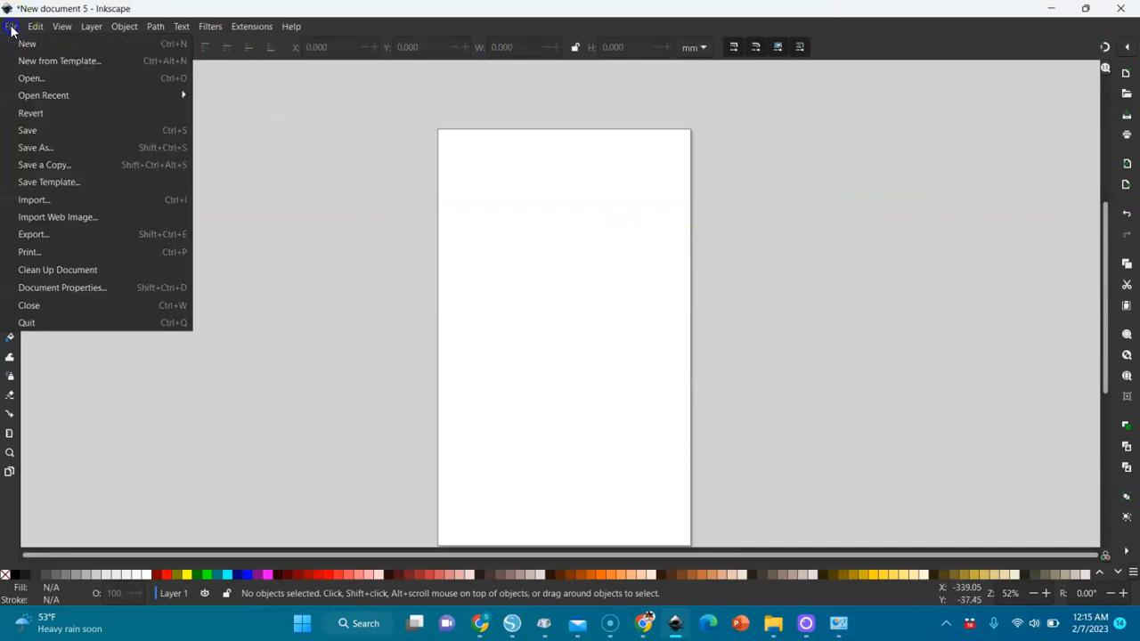
click(45, 287)
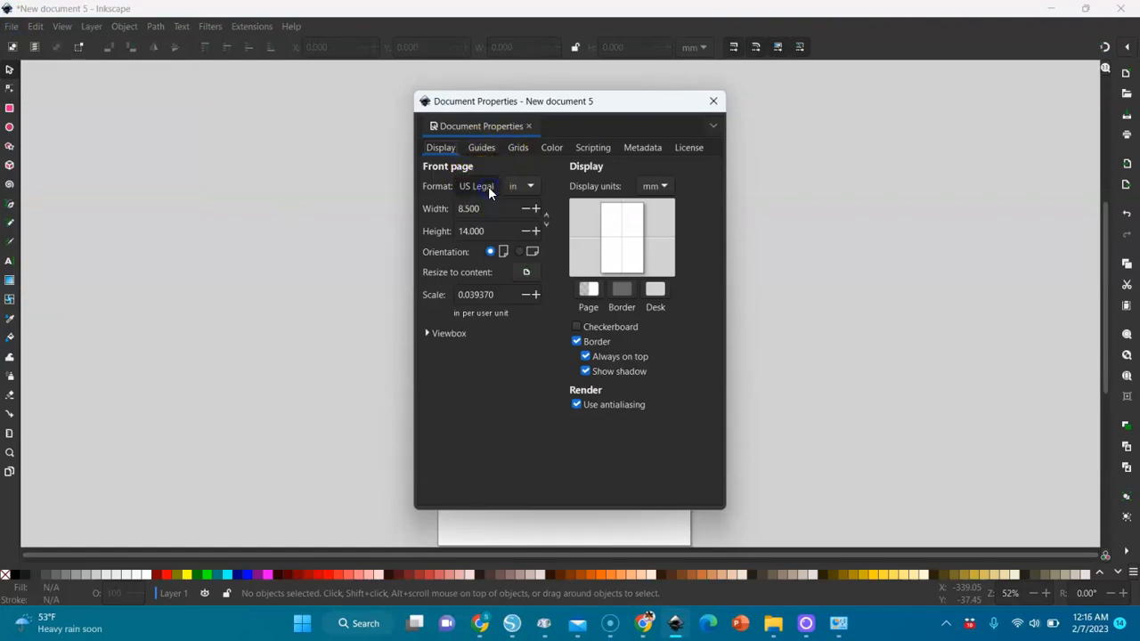
click(488, 187)
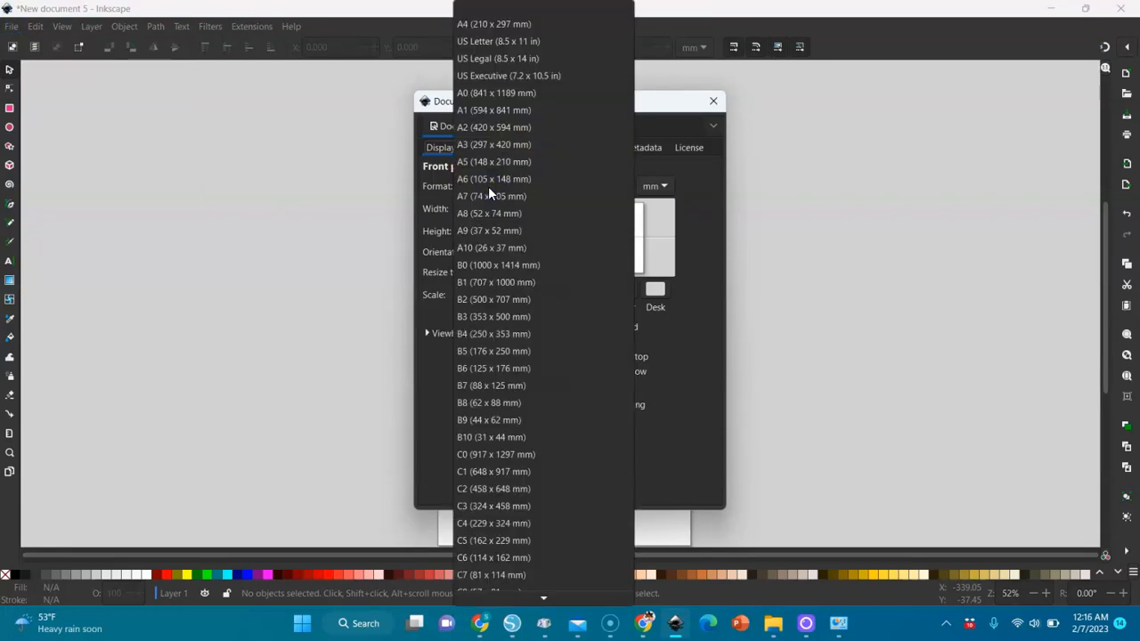
click(497, 42)
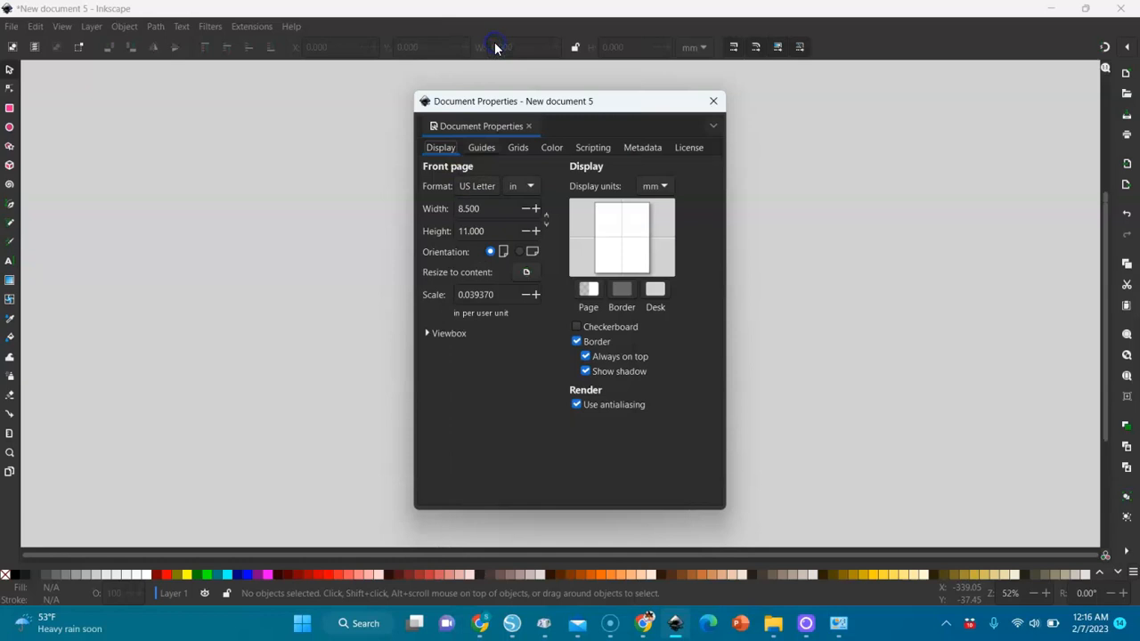
click(713, 102)
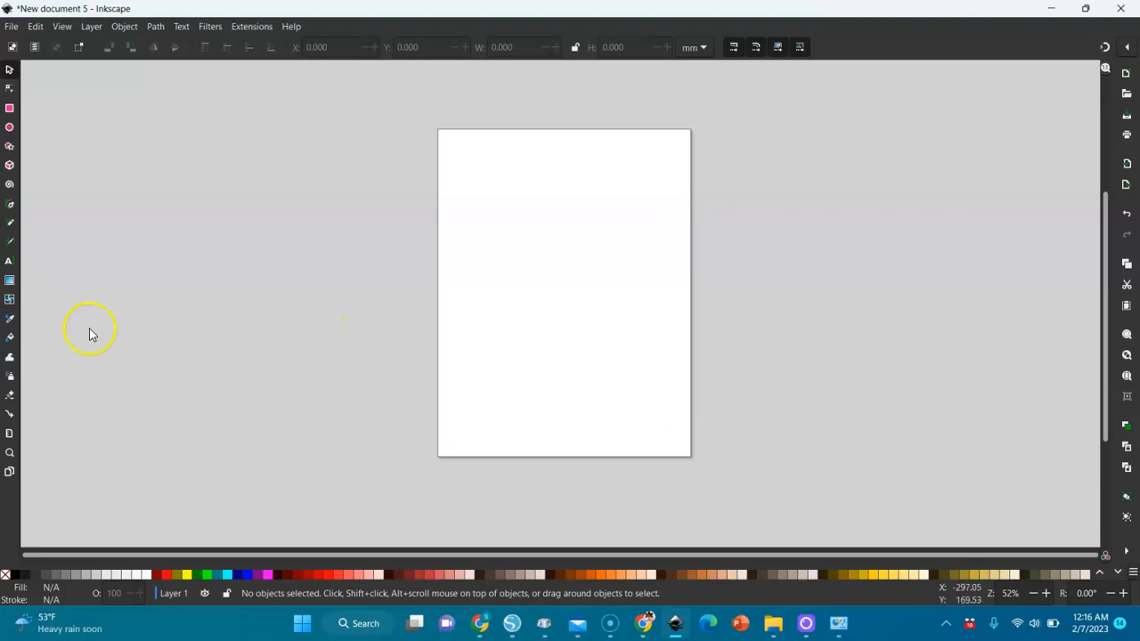
Add the text "MOM" near the upper part of the page
click(8, 262)
click(482, 203)
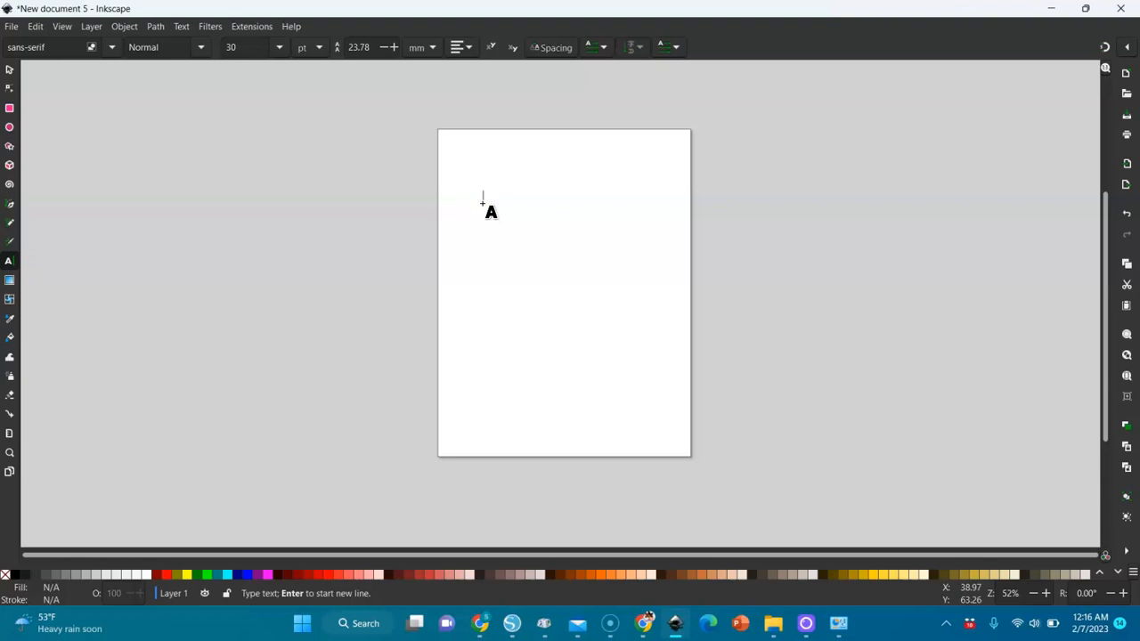
text(MQ)
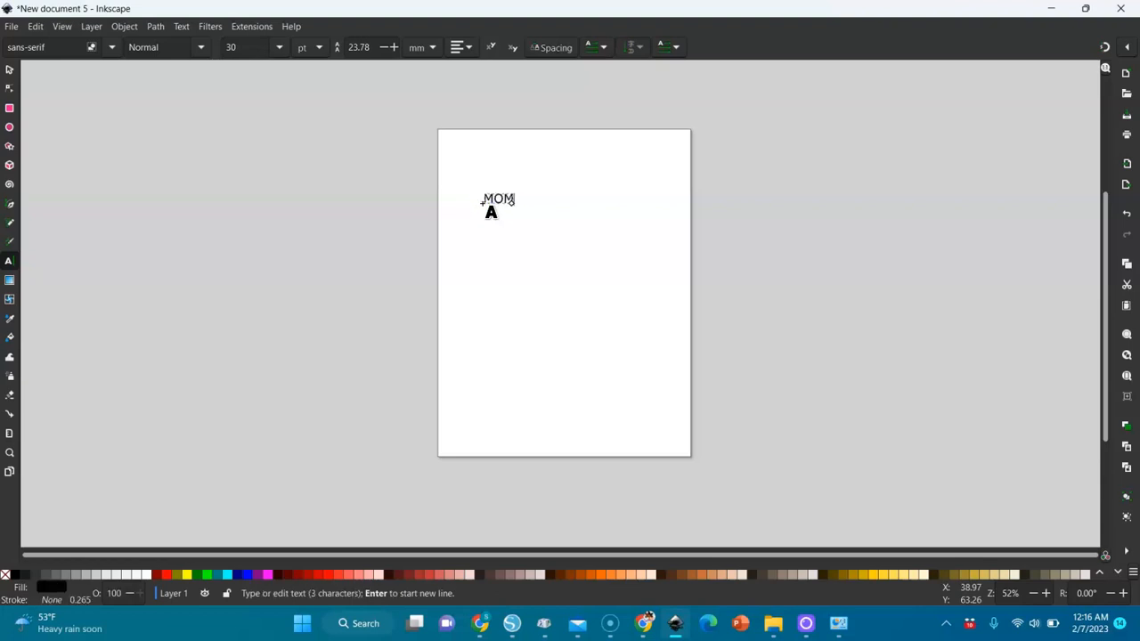
key(Escape)
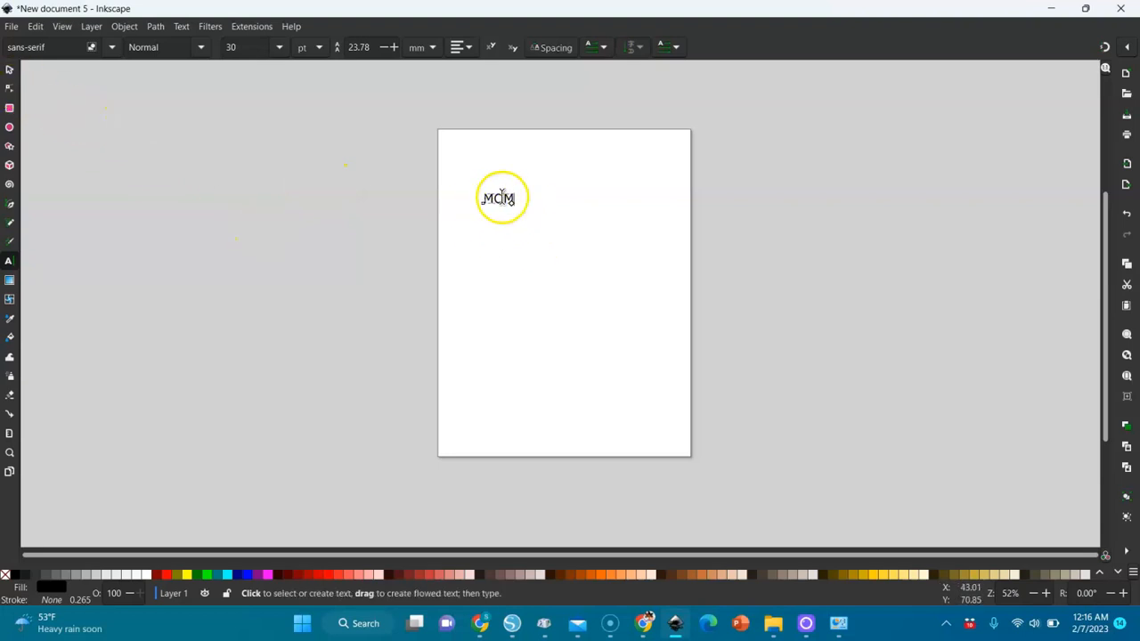
Set the MOM text's font to Times New Roman in Bold
click(112, 47)
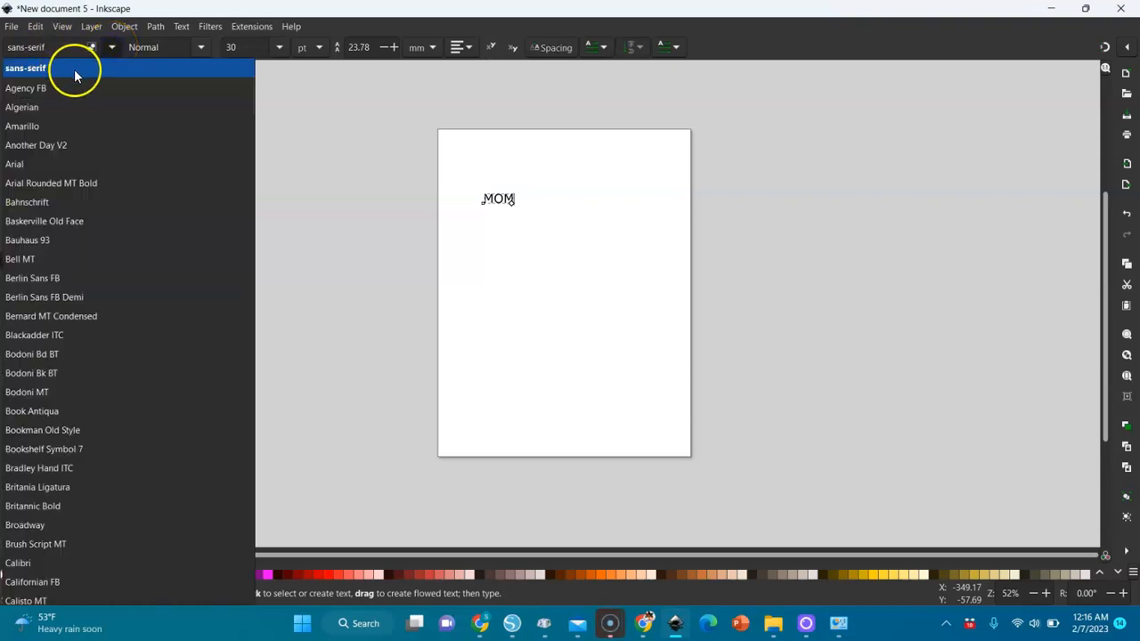
drag(254, 109, 253, 573)
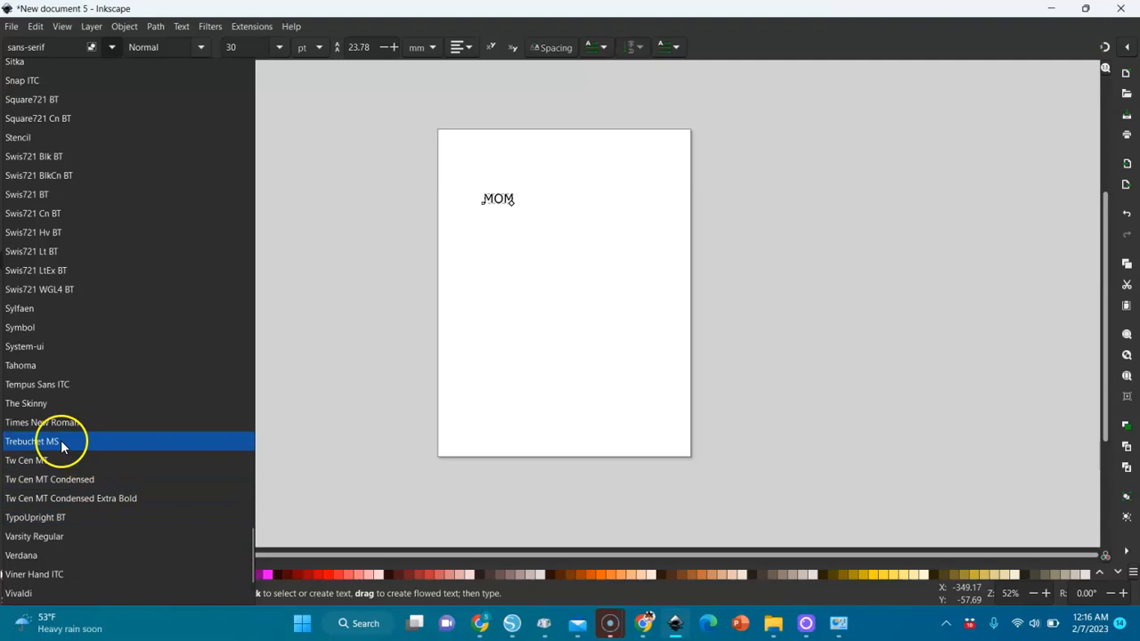
click(44, 423)
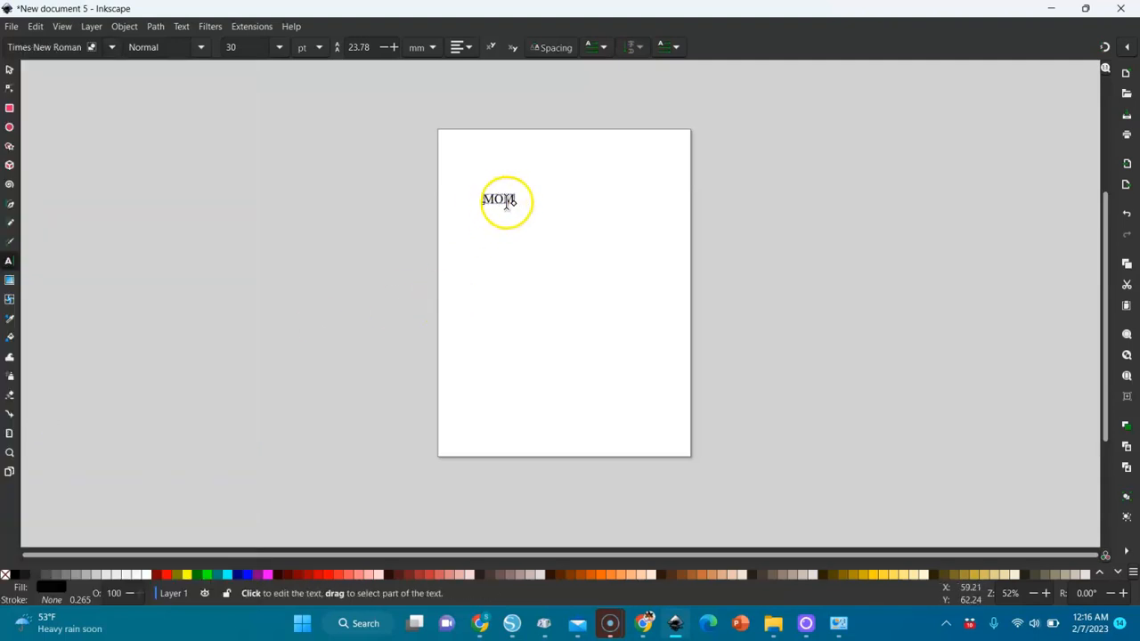
click(202, 49)
click(155, 111)
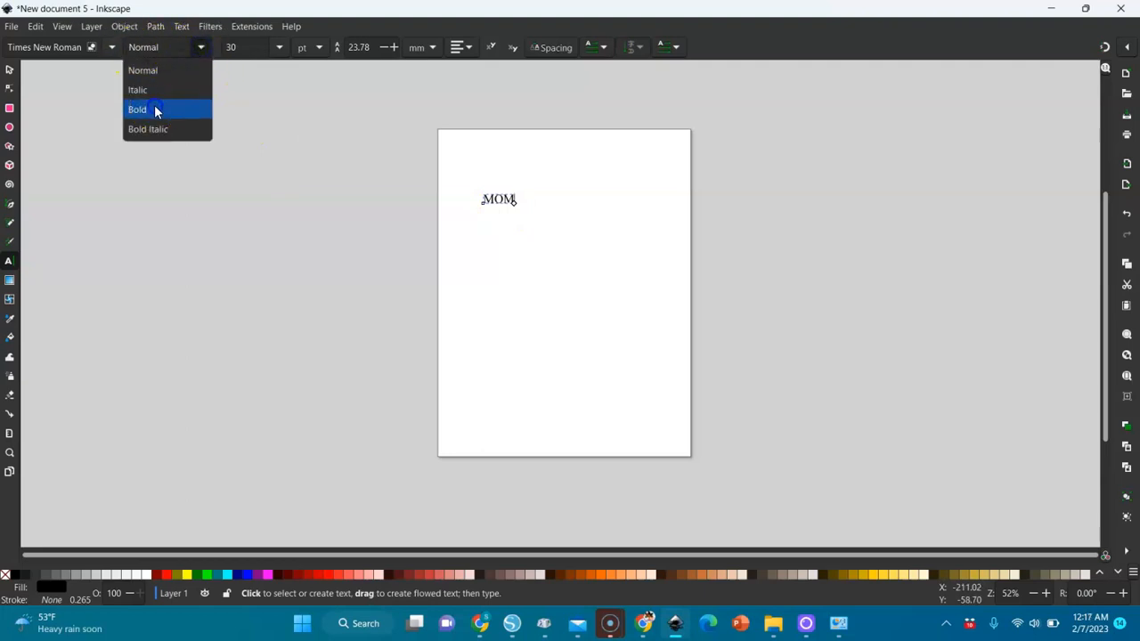
Enlarge the MOM text to about 220 mm wide and 80 mm high, spanning the width of the page
click(9, 72)
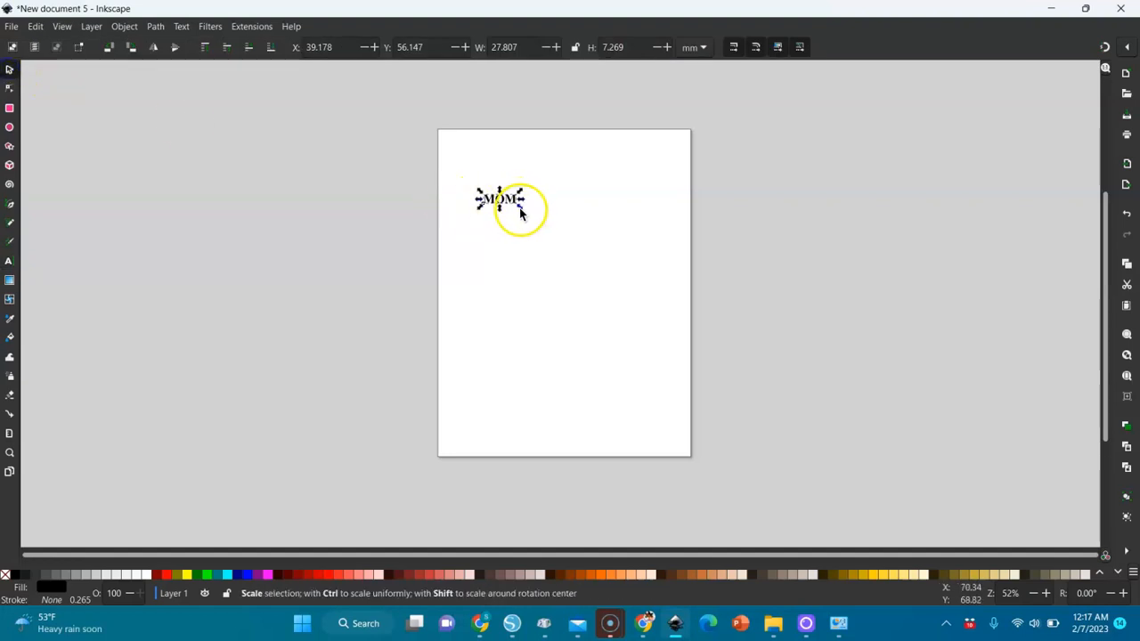
drag(520, 208, 679, 333)
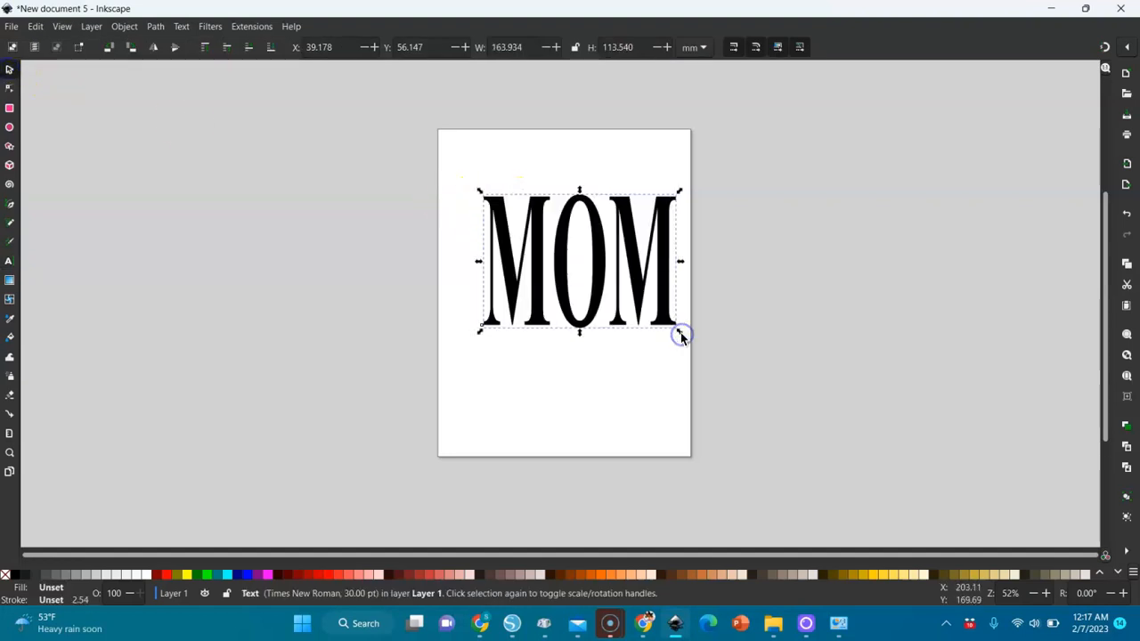
drag(479, 261, 415, 264)
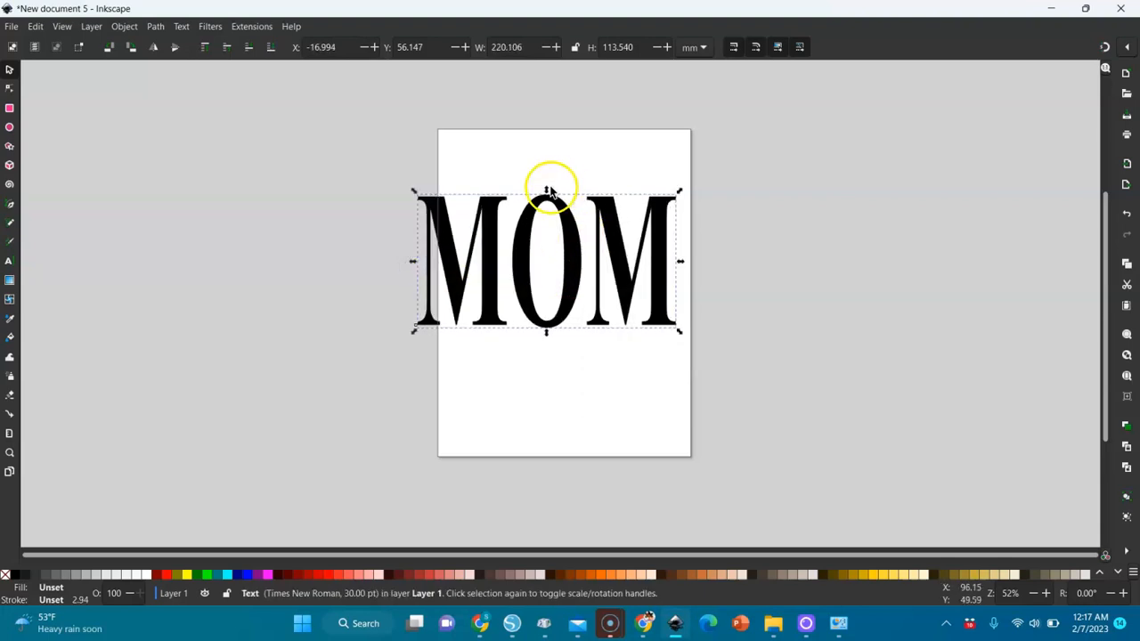
drag(547, 191, 587, 222)
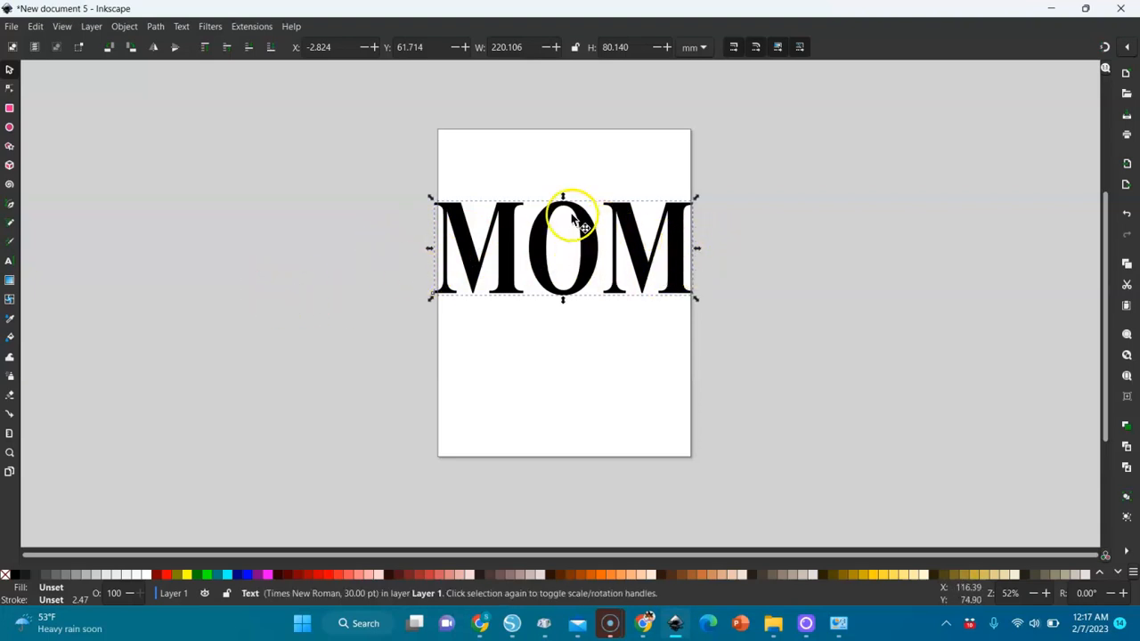
Duplicate the MOM text, placing one copy beside the page and the other across the page's upper half
drag(571, 214, 601, 228)
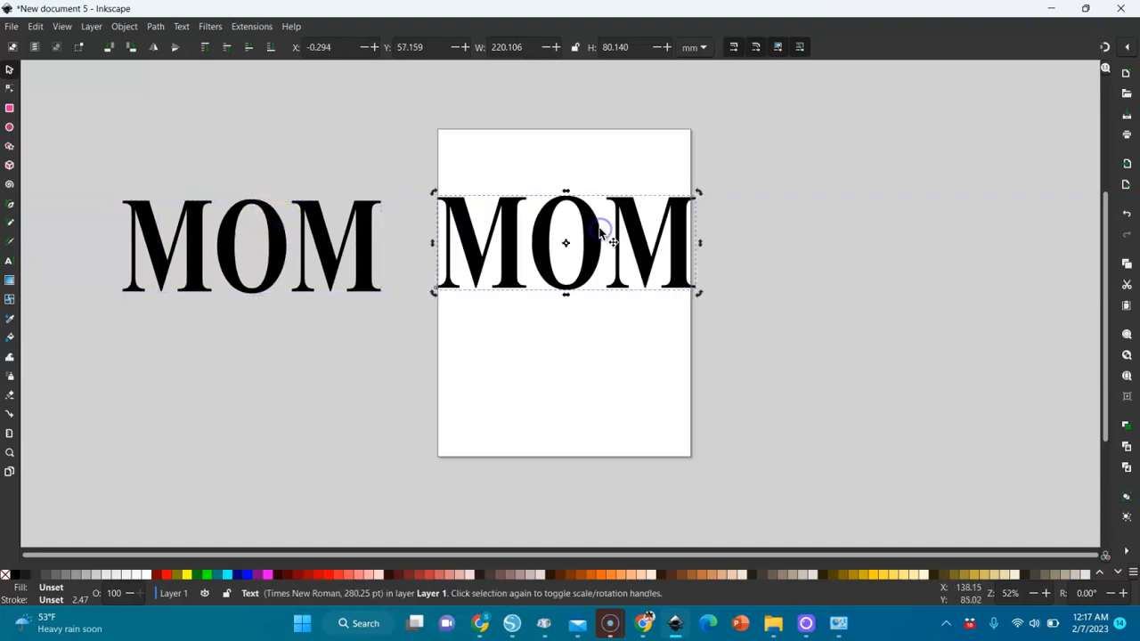
click(324, 175)
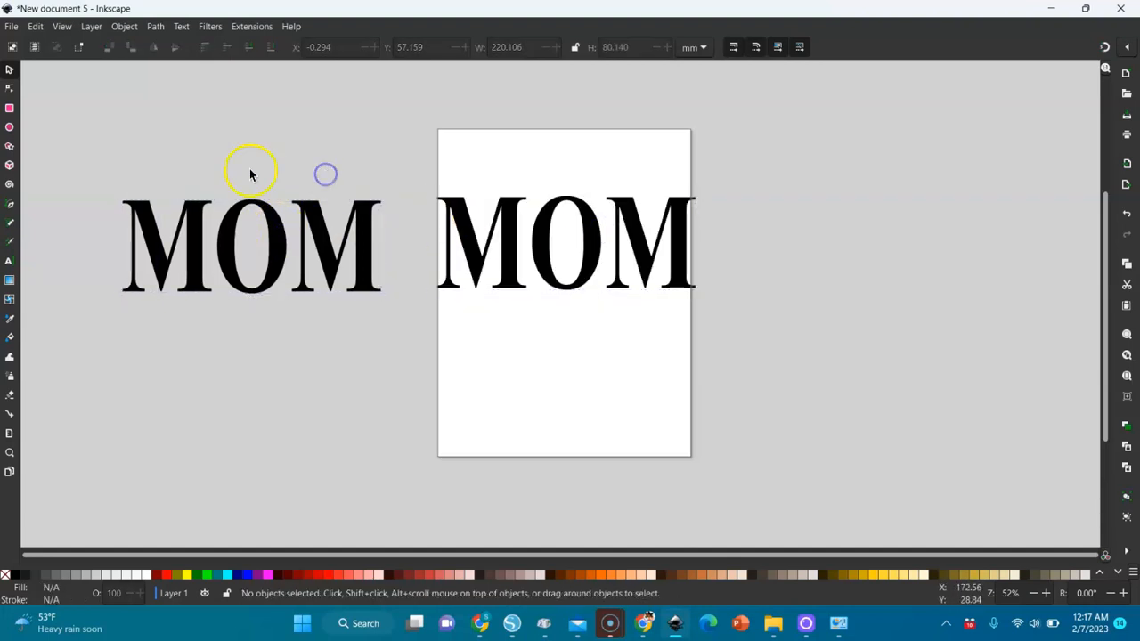
Draw a rectangle about 228 mm wide and 40 mm high below the two MOM texts and fill it red
click(9, 109)
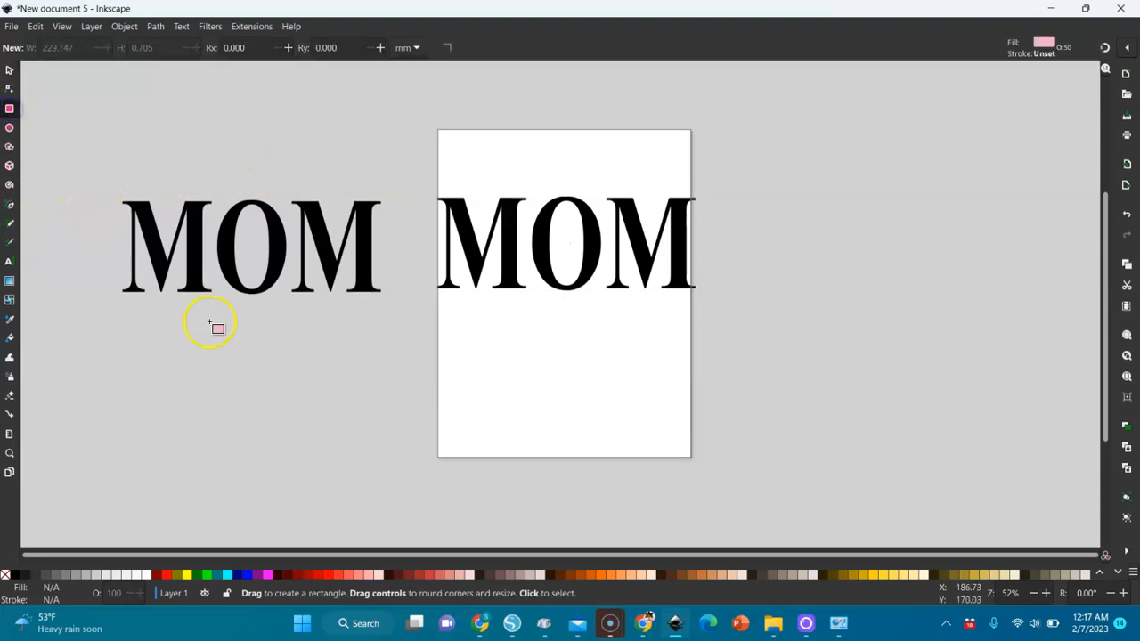
drag(335, 347, 602, 392)
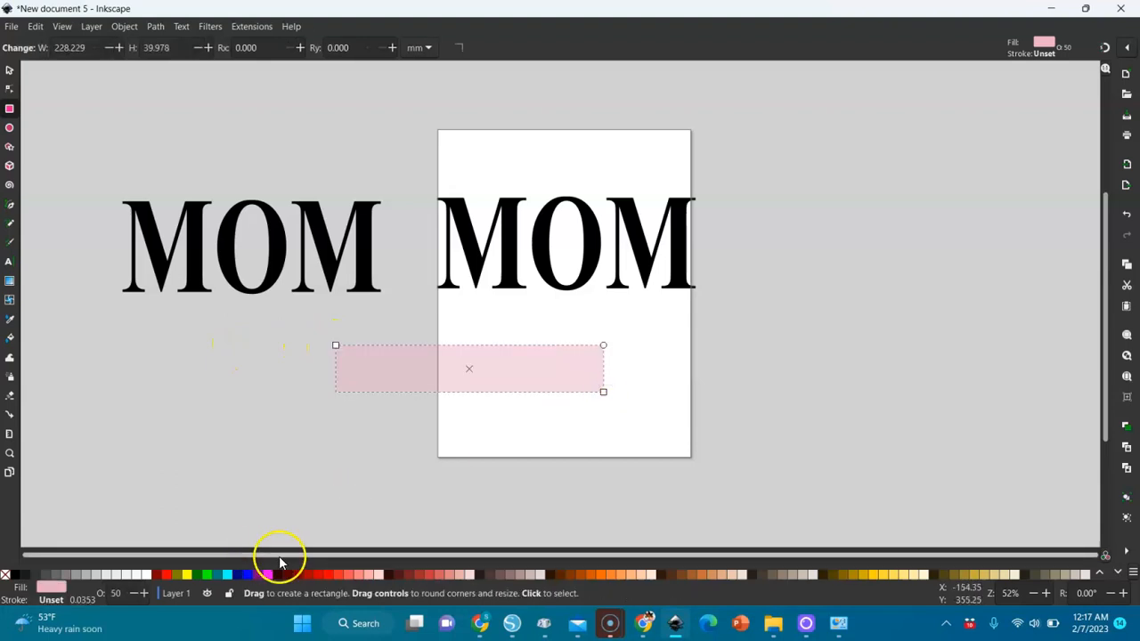
click(316, 574)
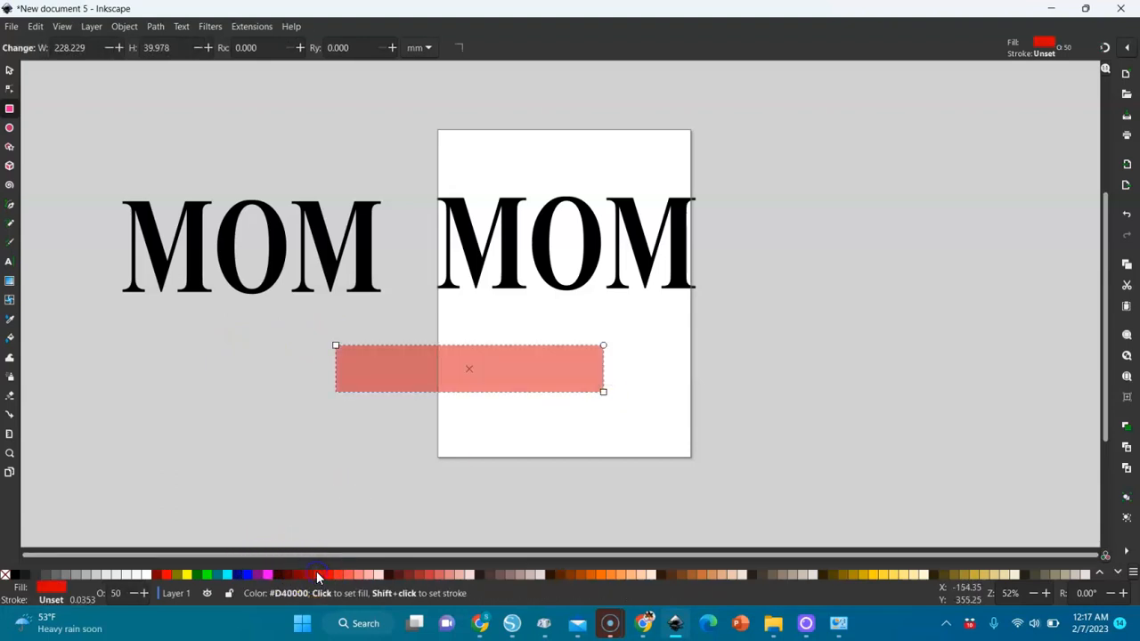
Flatten the red rectangle to about 5.6 mm high, move it across the middle of the page's MOM text and widen it to about 235 mm
click(10, 68)
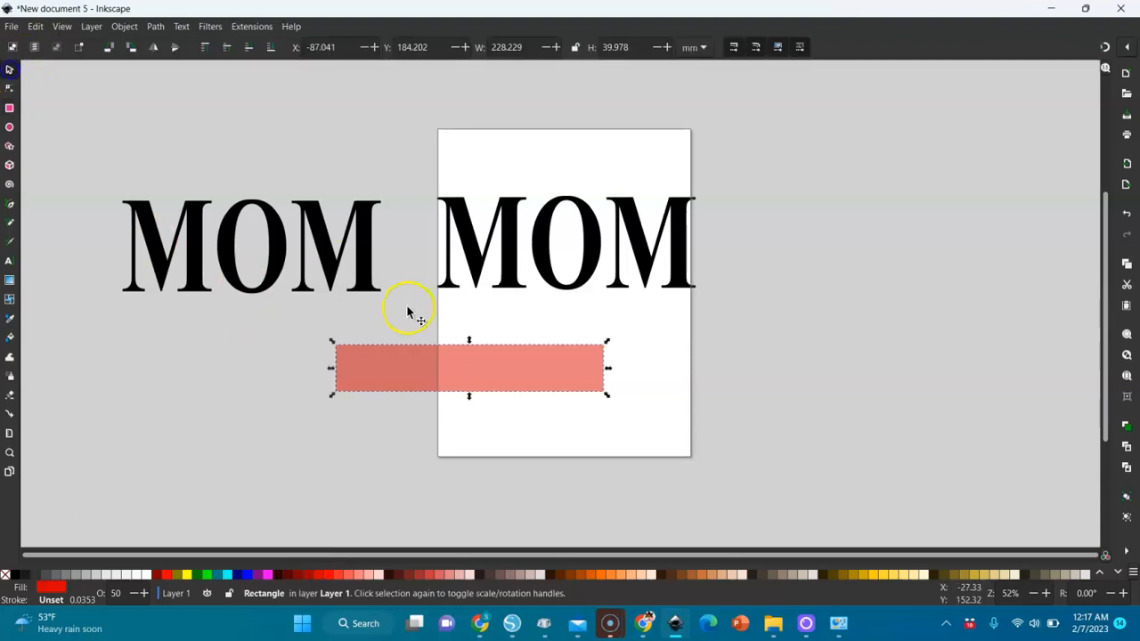
drag(471, 398, 581, 243)
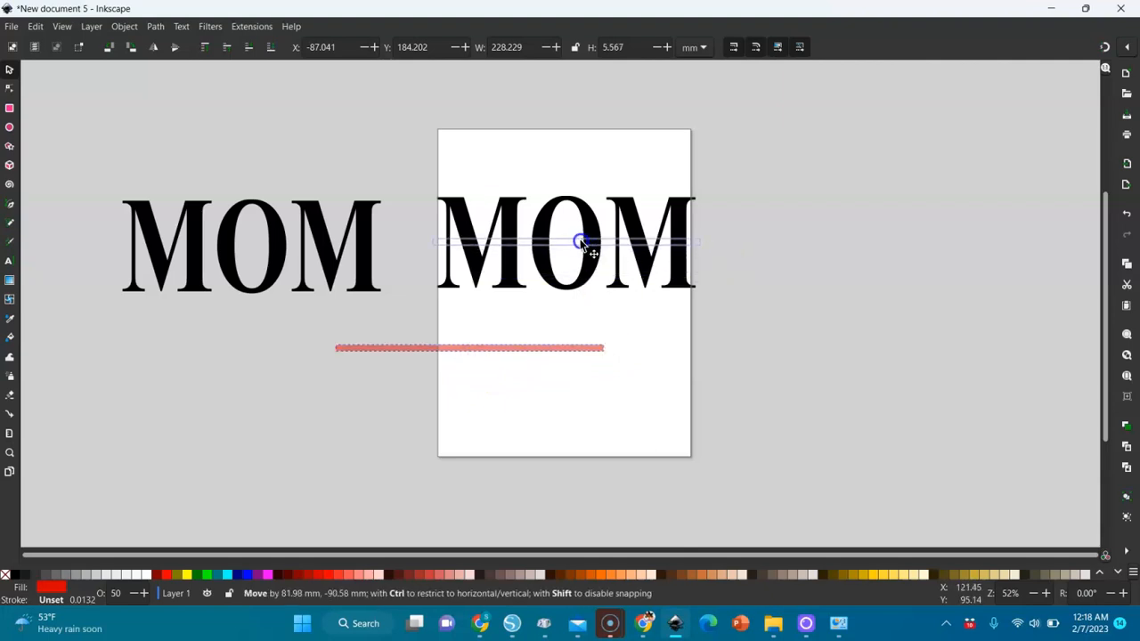
drag(580, 242, 580, 242)
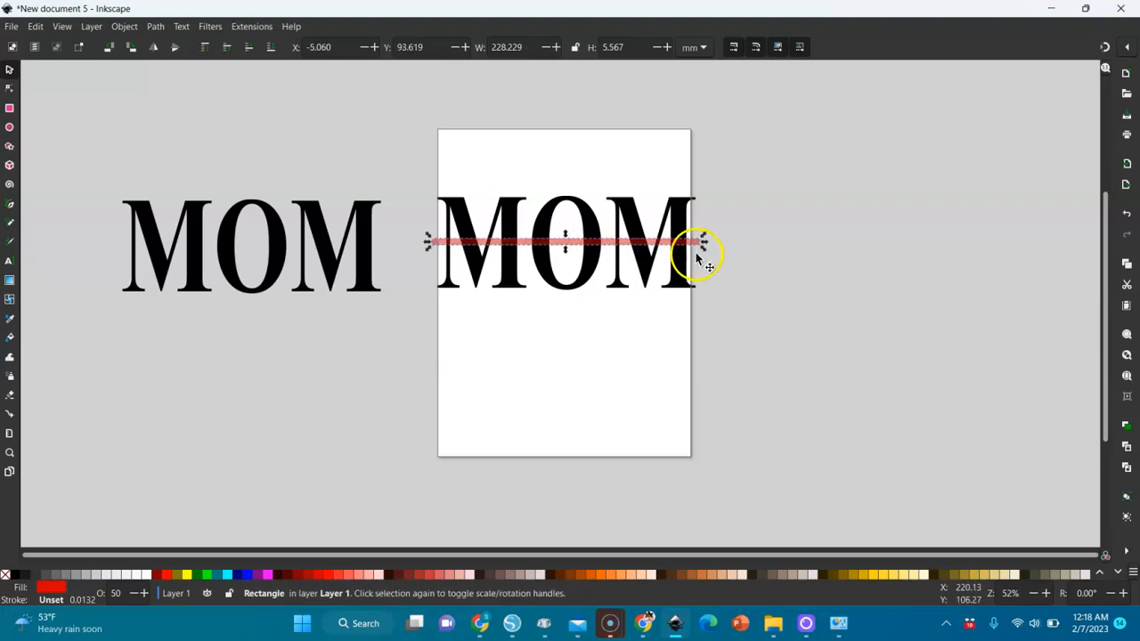
drag(705, 246, 716, 243)
Select the page's MOM text together with the red bar and centre them on each other relative to the selection area
drag(768, 158, 404, 402)
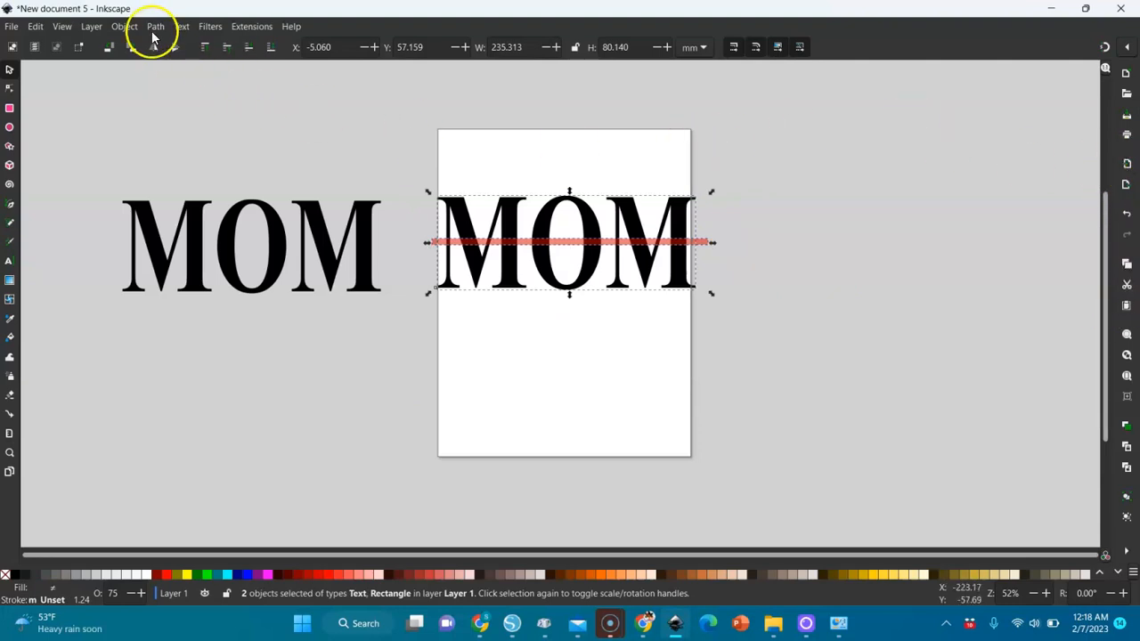
click(124, 27)
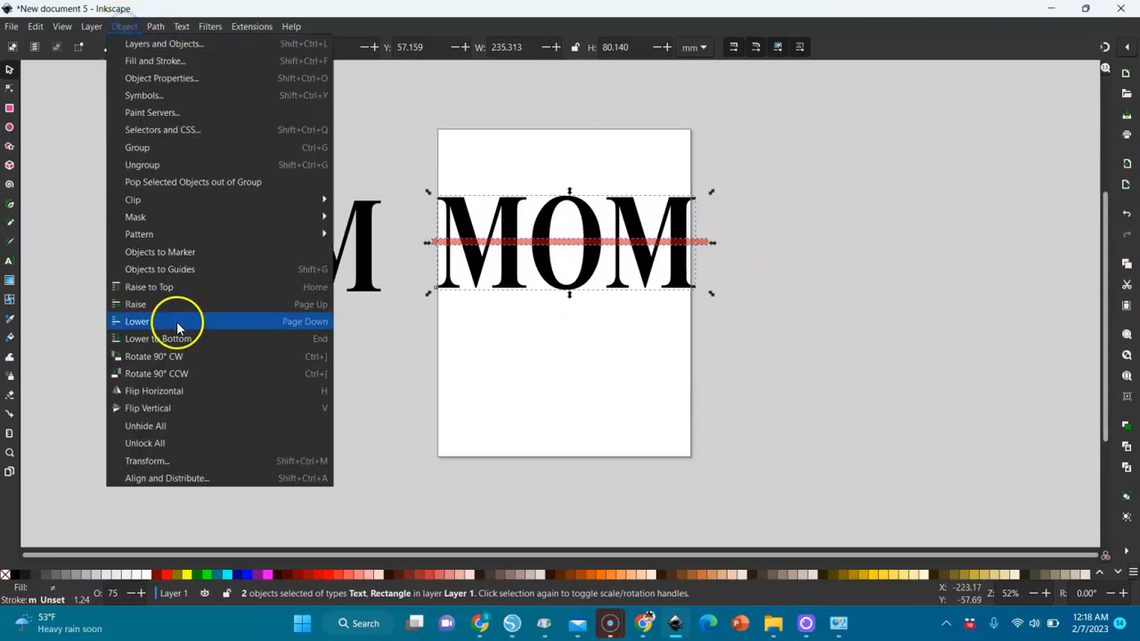
click(157, 482)
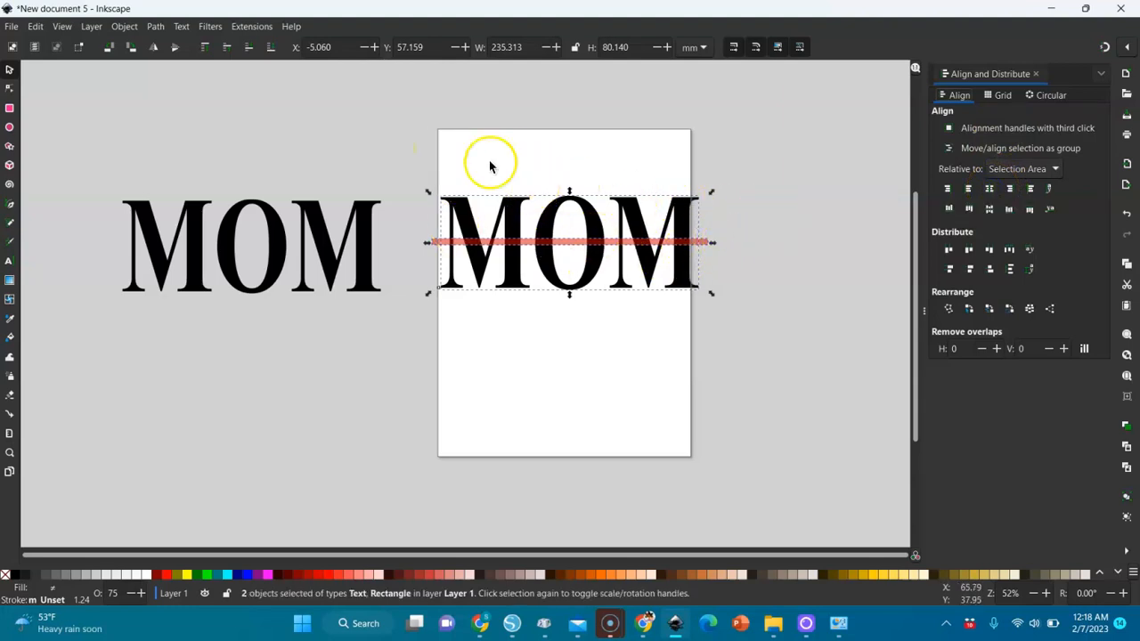
key(plus)
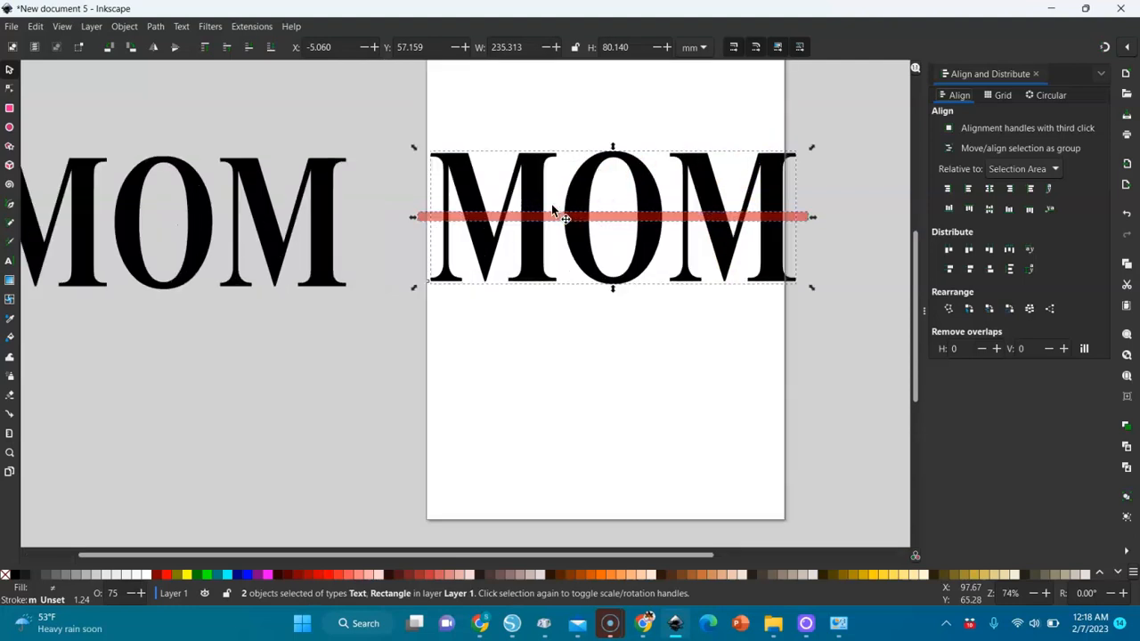
Duplicate the thin red bar and place the copy above the page's MOM text
click(833, 193)
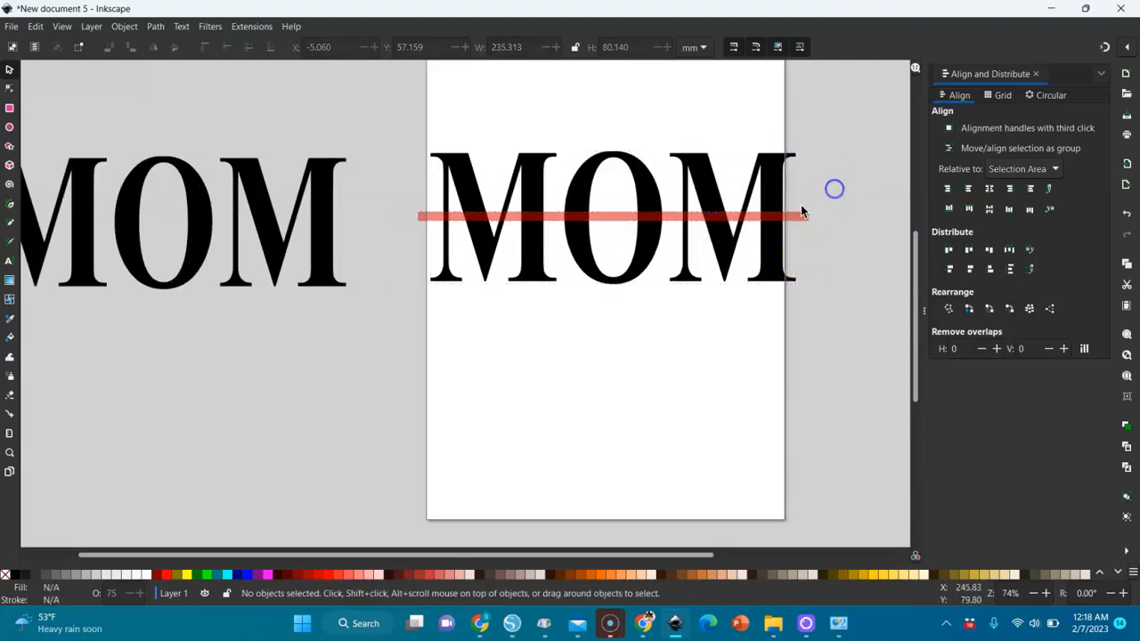
click(739, 223)
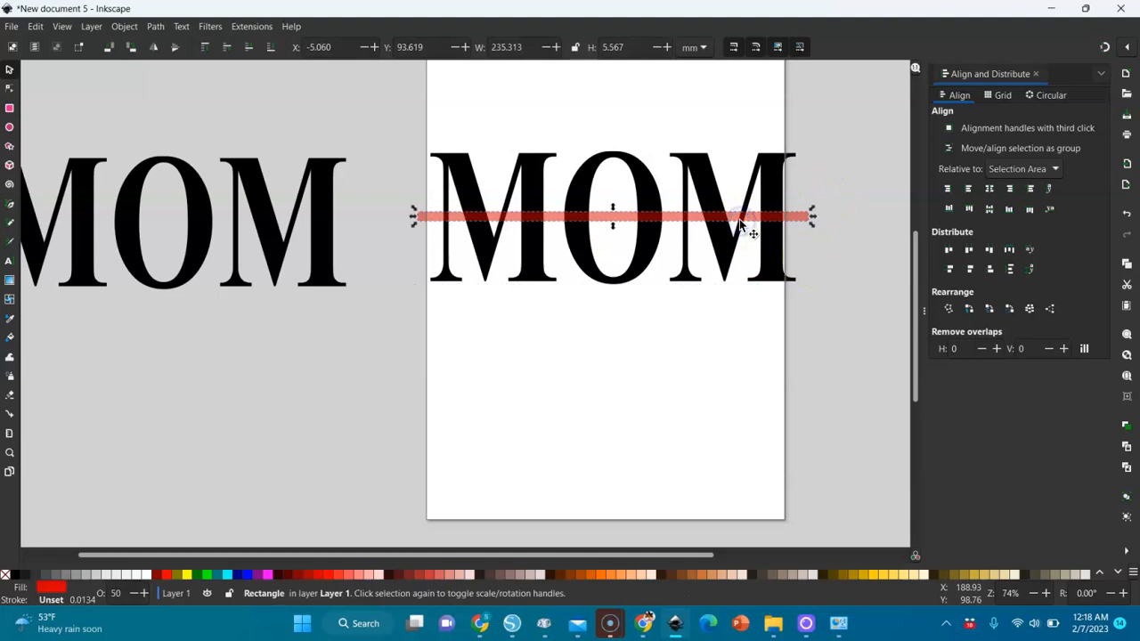
click(731, 216)
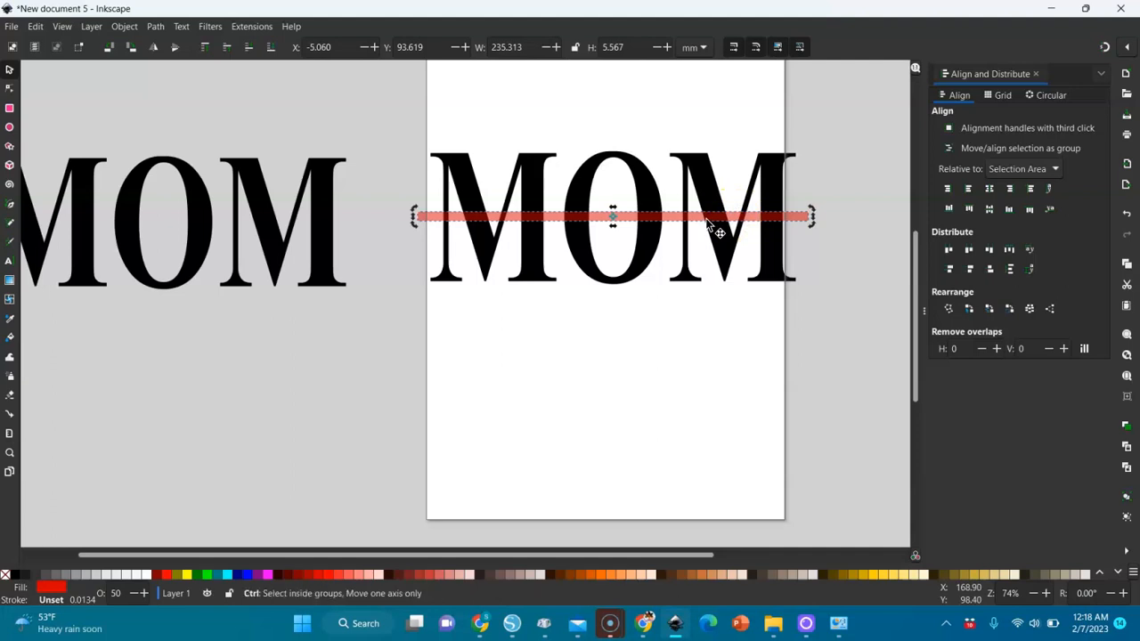
key(ctrl+d)
drag(704, 218, 691, 90)
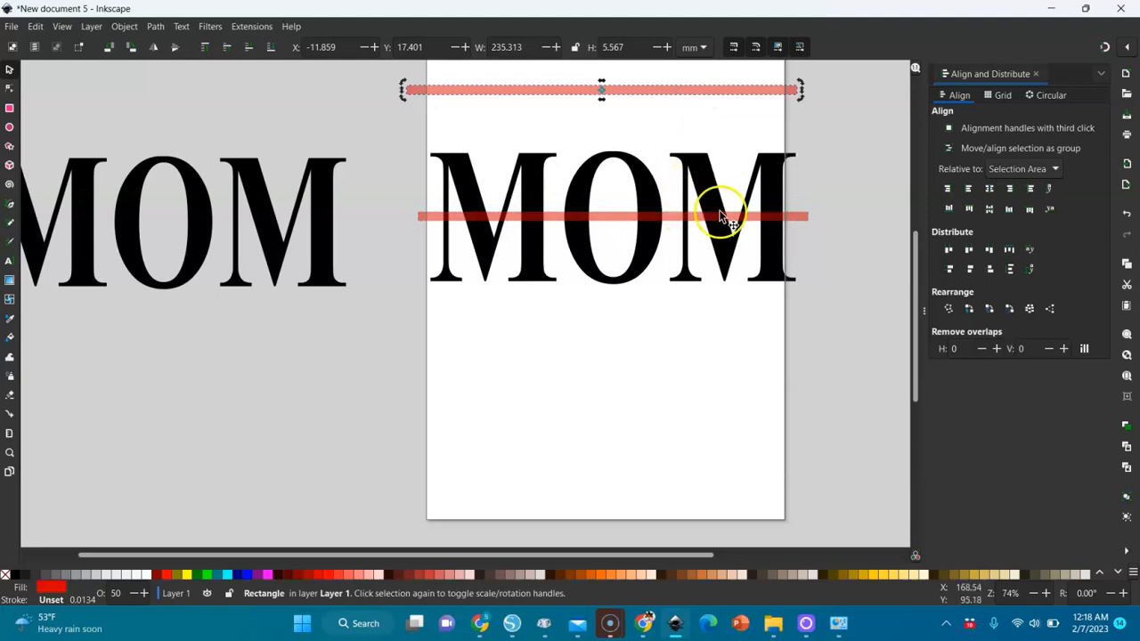
Increase the height of the red bar across the MOM text to about 21.3 mm
click(610, 217)
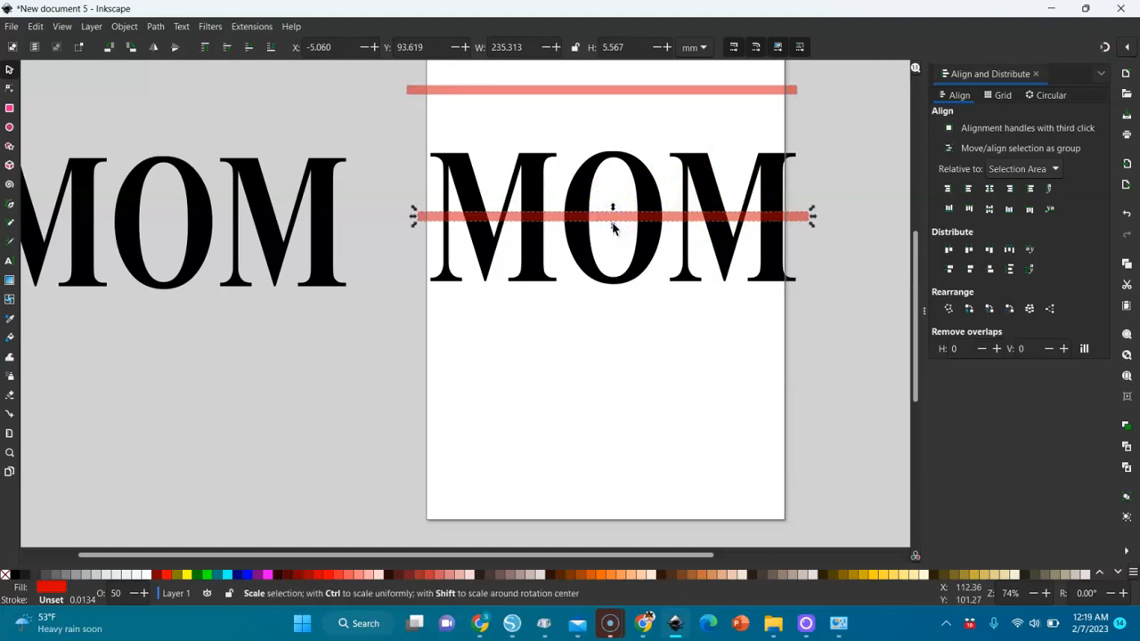
drag(612, 228, 612, 247)
drag(612, 206, 612, 197)
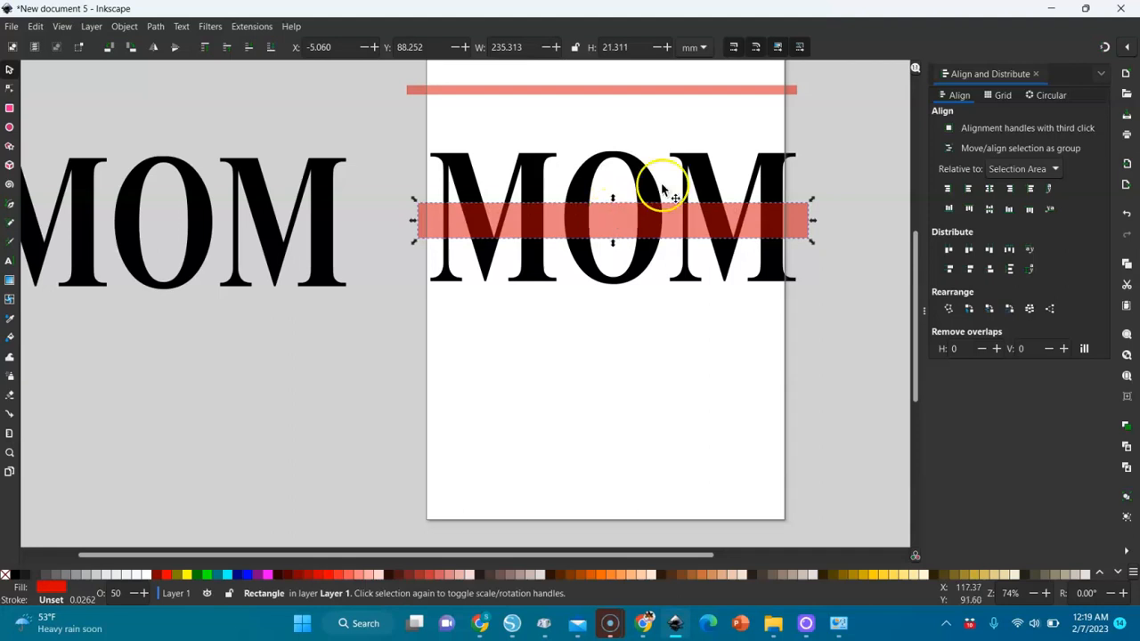
Cut the taller red bar out of the page's MOM text with Difference
drag(824, 128, 377, 320)
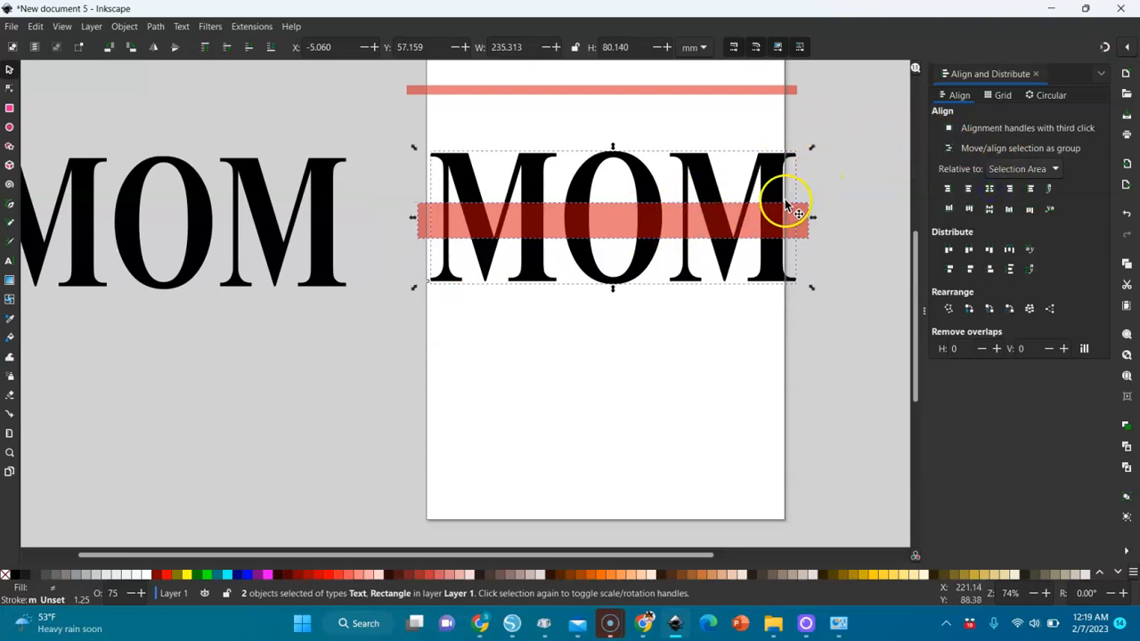
click(831, 211)
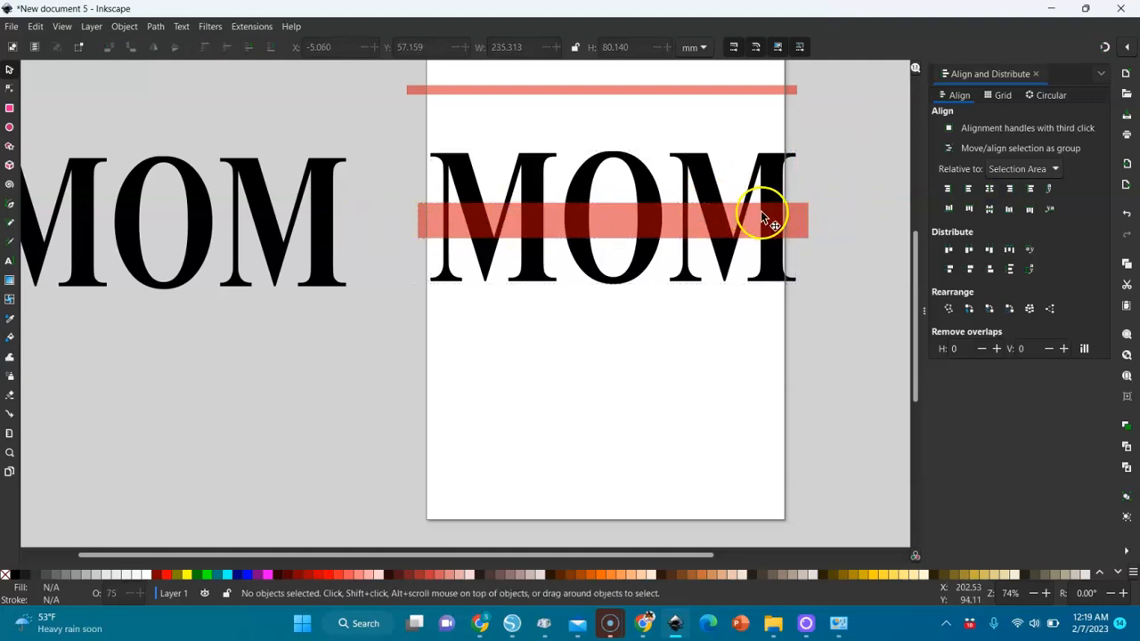
drag(849, 121, 377, 338)
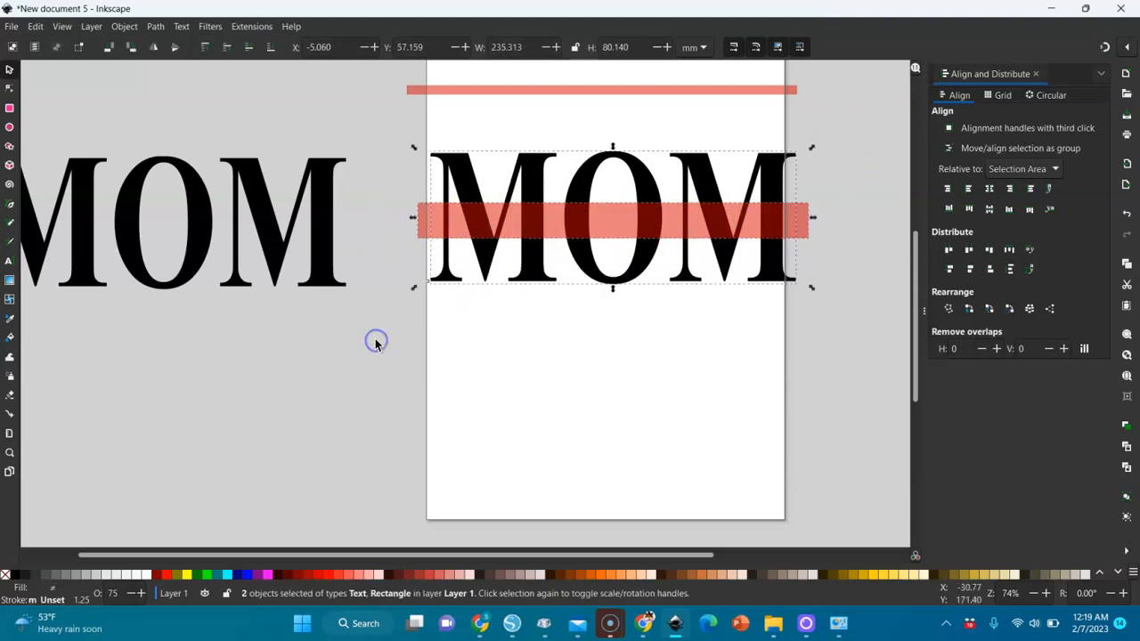
click(157, 28)
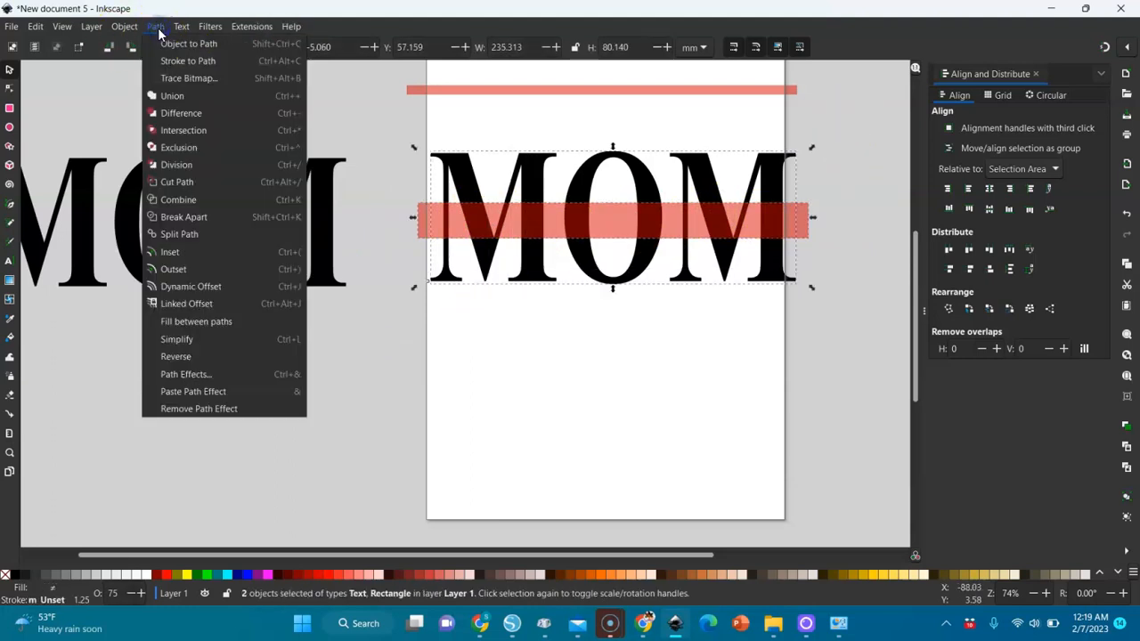
click(171, 116)
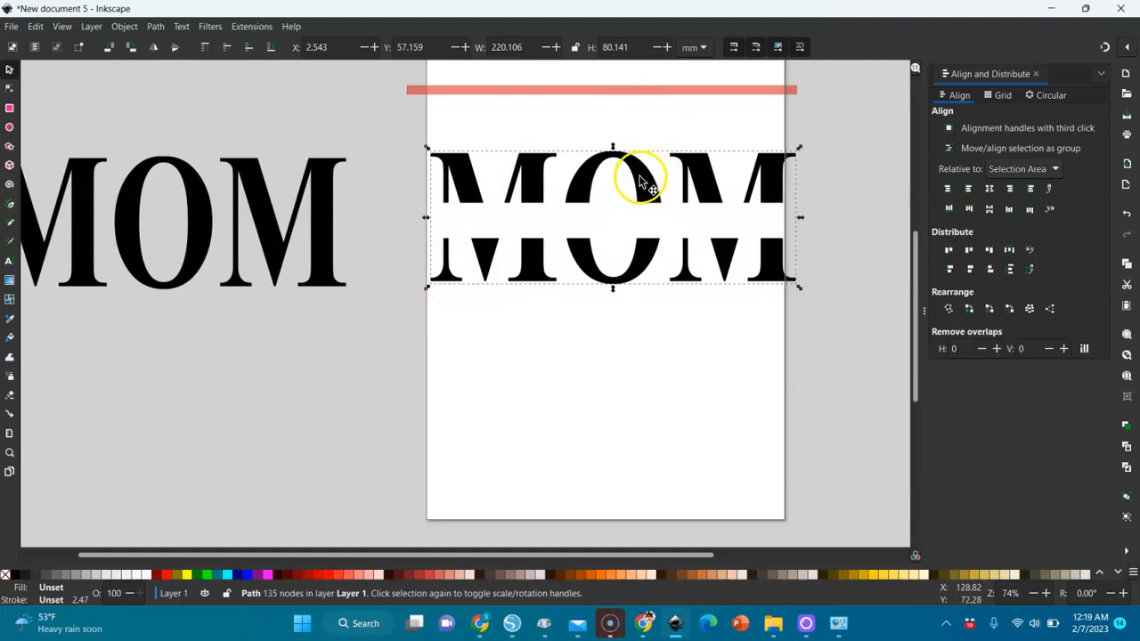
Break the split MOM path apart into separate pieces
click(652, 247)
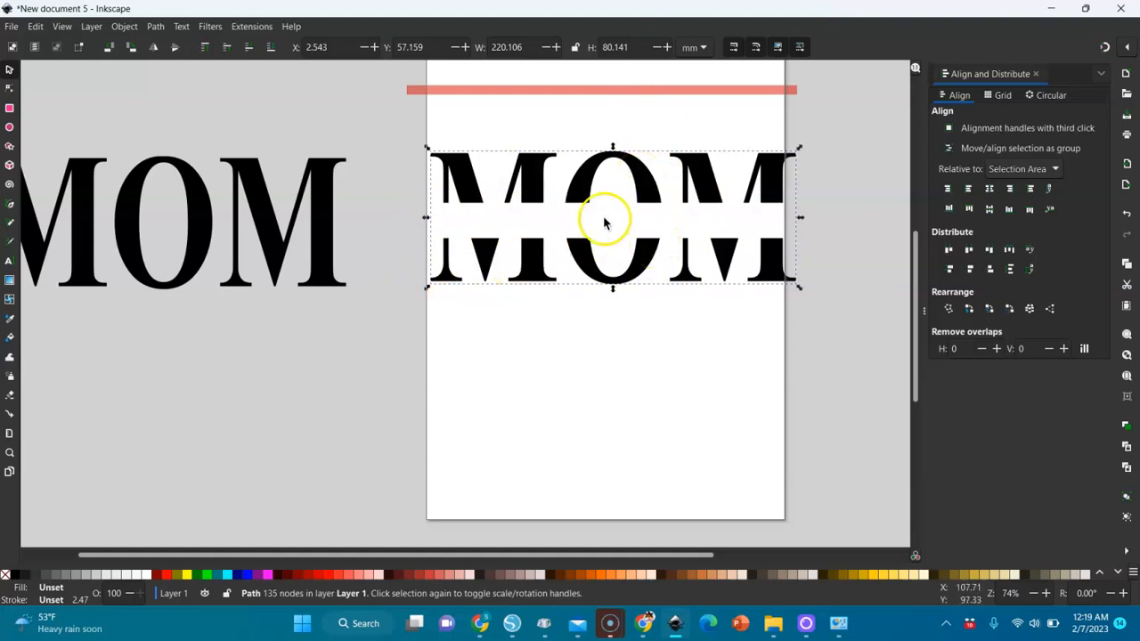
click(154, 25)
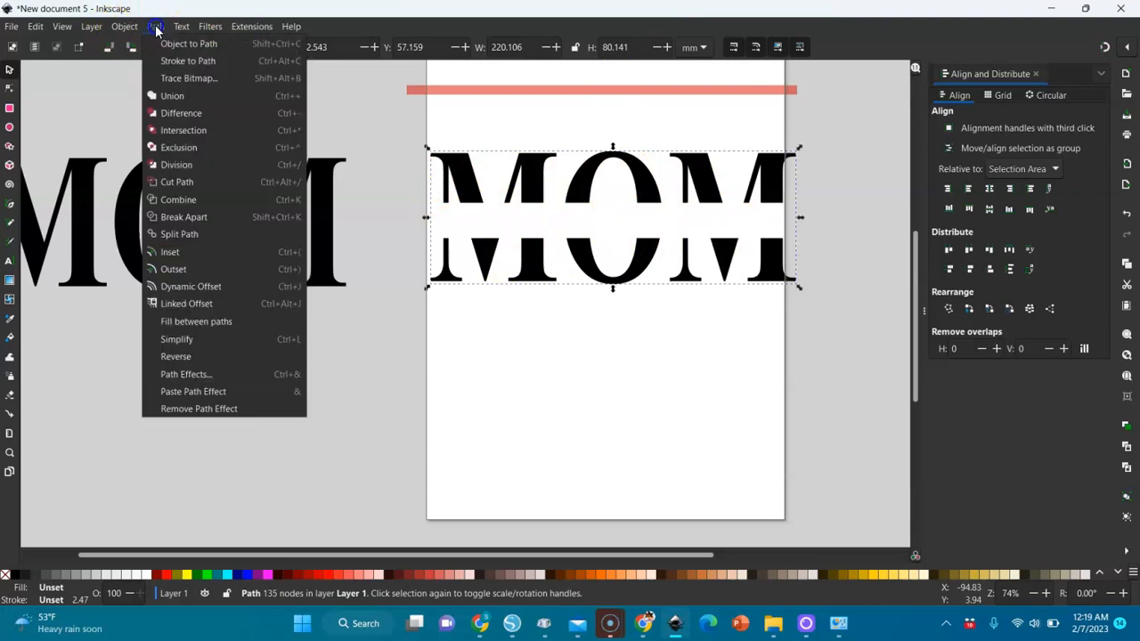
click(181, 216)
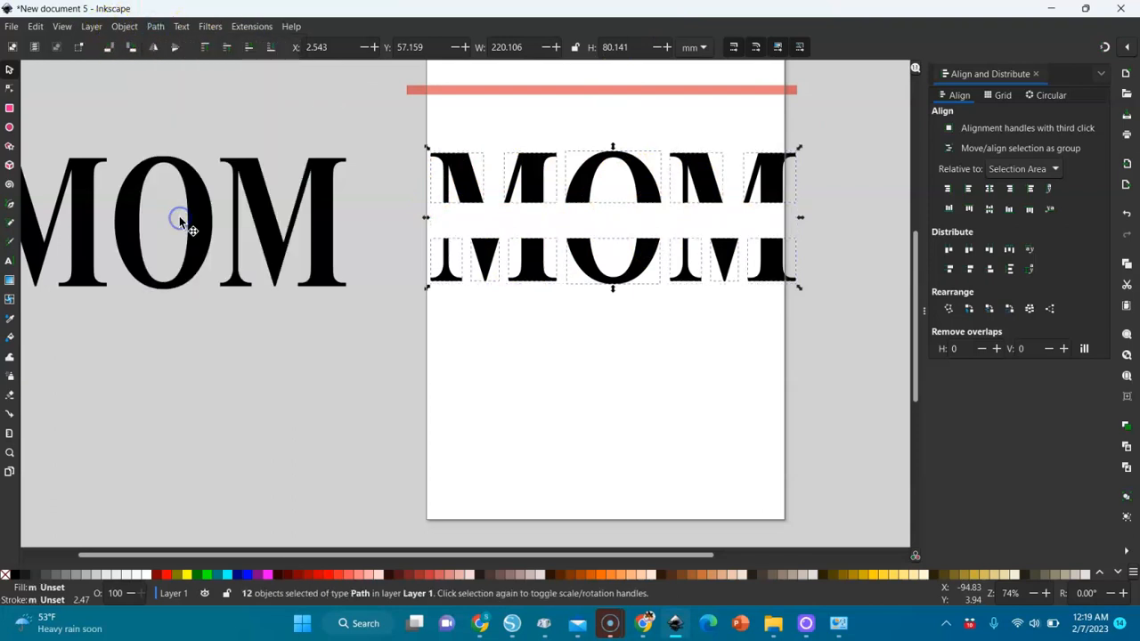
Combine all the upper letter pieces of the split MOM into one path
click(656, 343)
drag(821, 125, 413, 236)
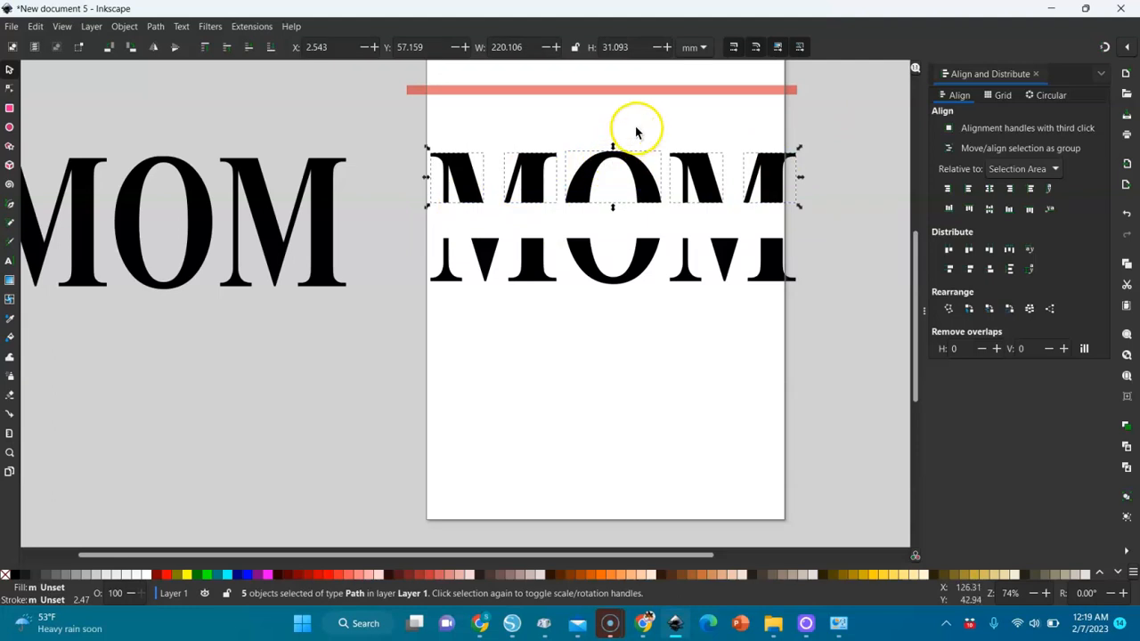
click(155, 26)
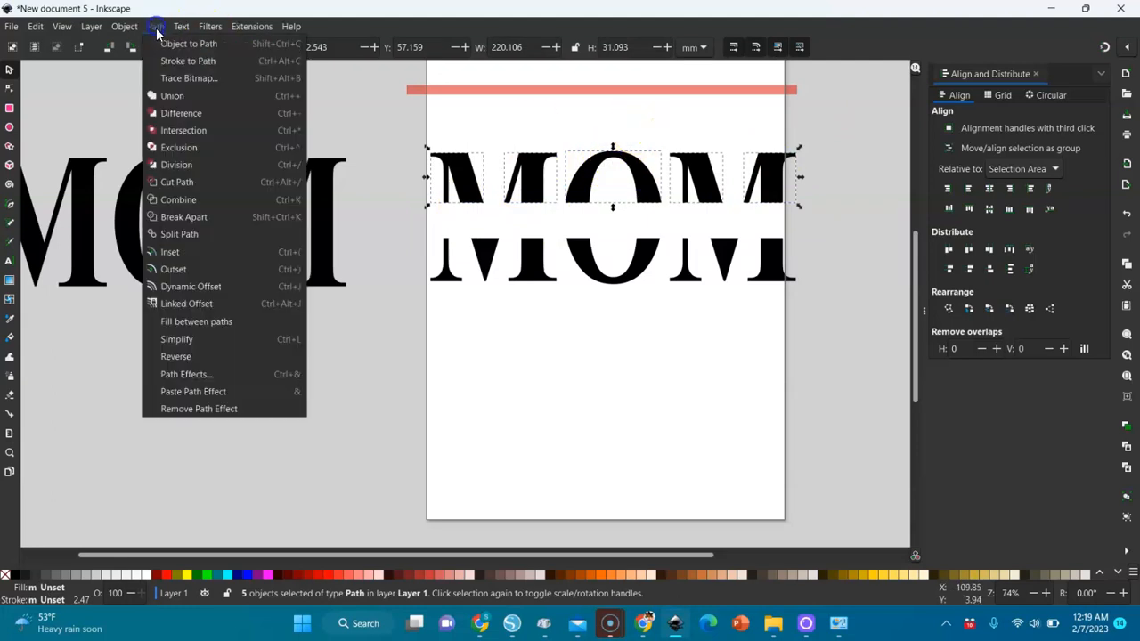
click(169, 203)
Combine all the lower letter pieces of the split MOM into one path
drag(389, 212, 872, 317)
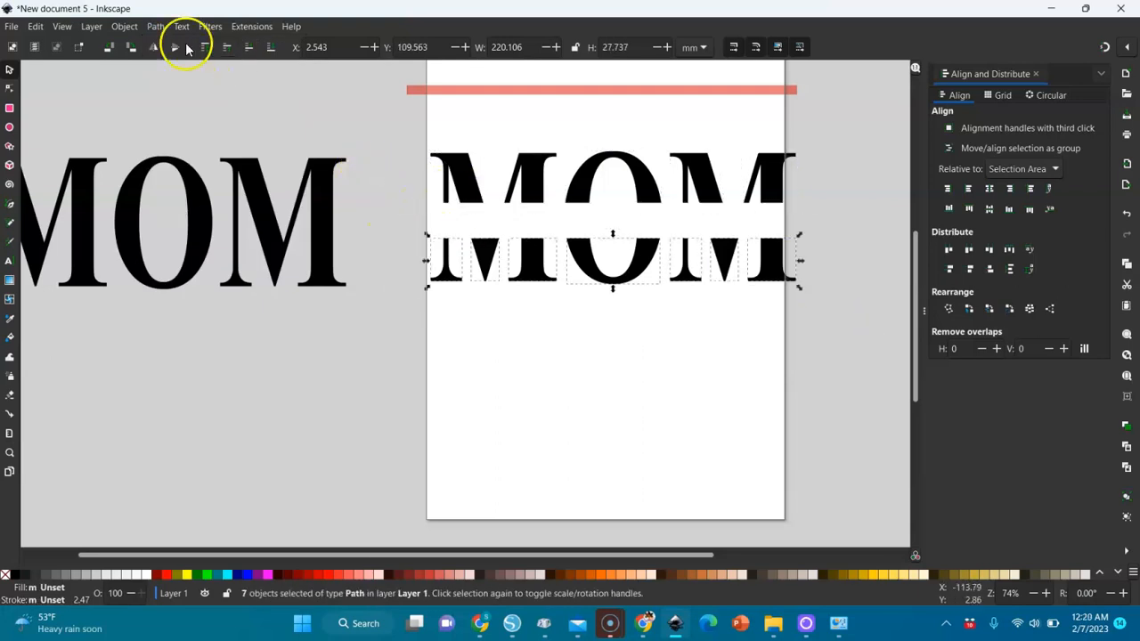
click(156, 27)
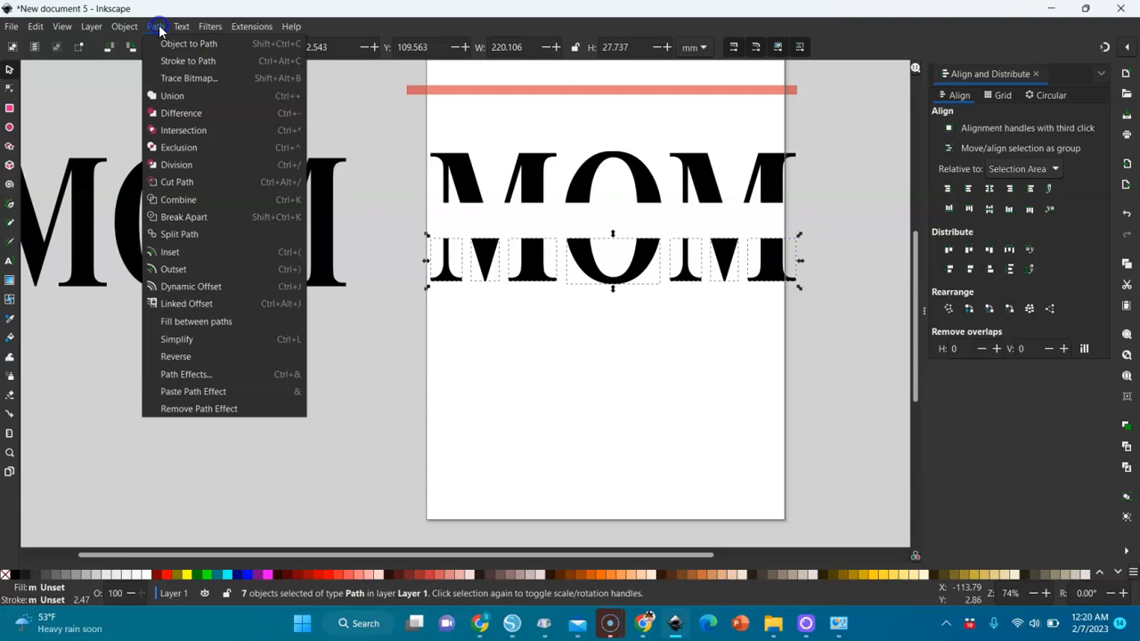
click(176, 204)
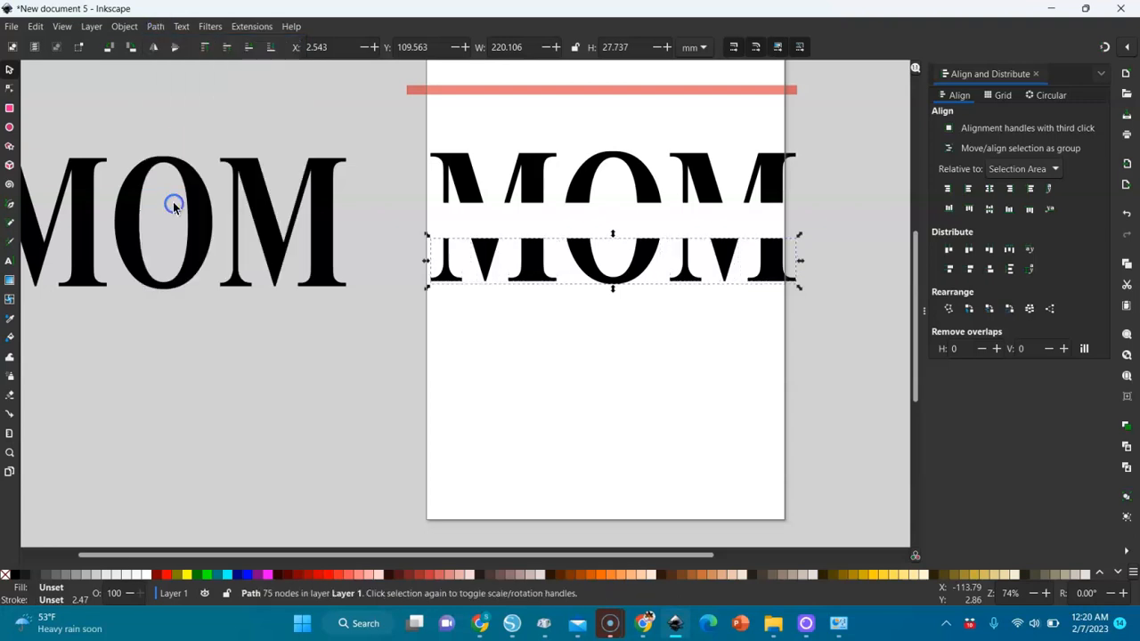
click(583, 178)
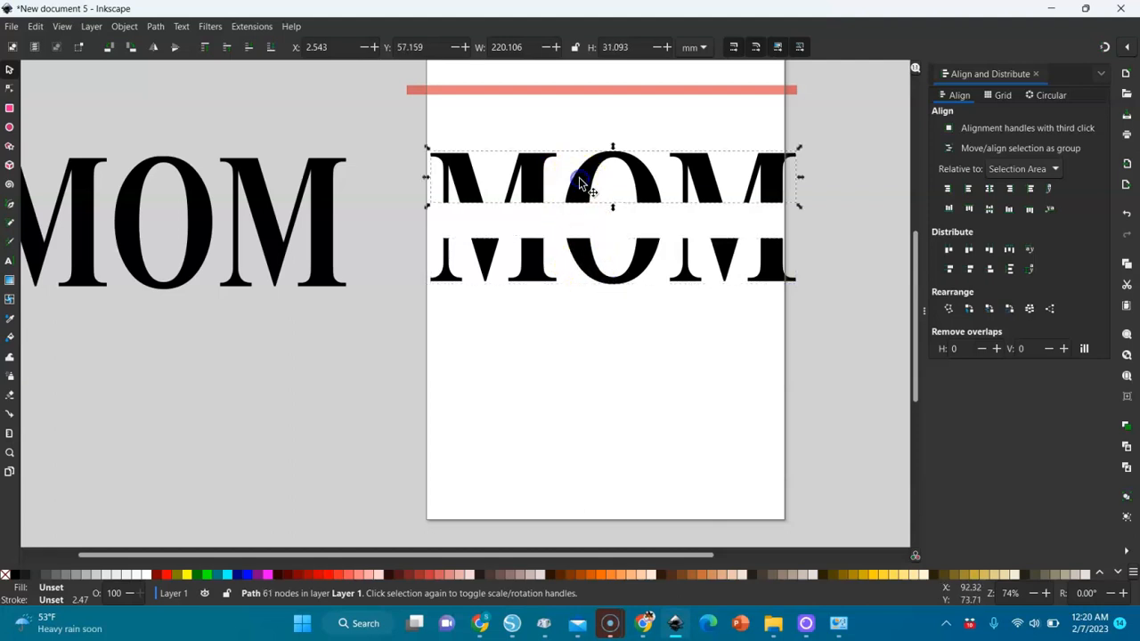
mouse_move(587, 189)
mouse_down()
mouse_move(597, 137)
mouse_move(593, 155)
mouse_move(623, 156)
mouse_move(587, 189)
mouse_up()
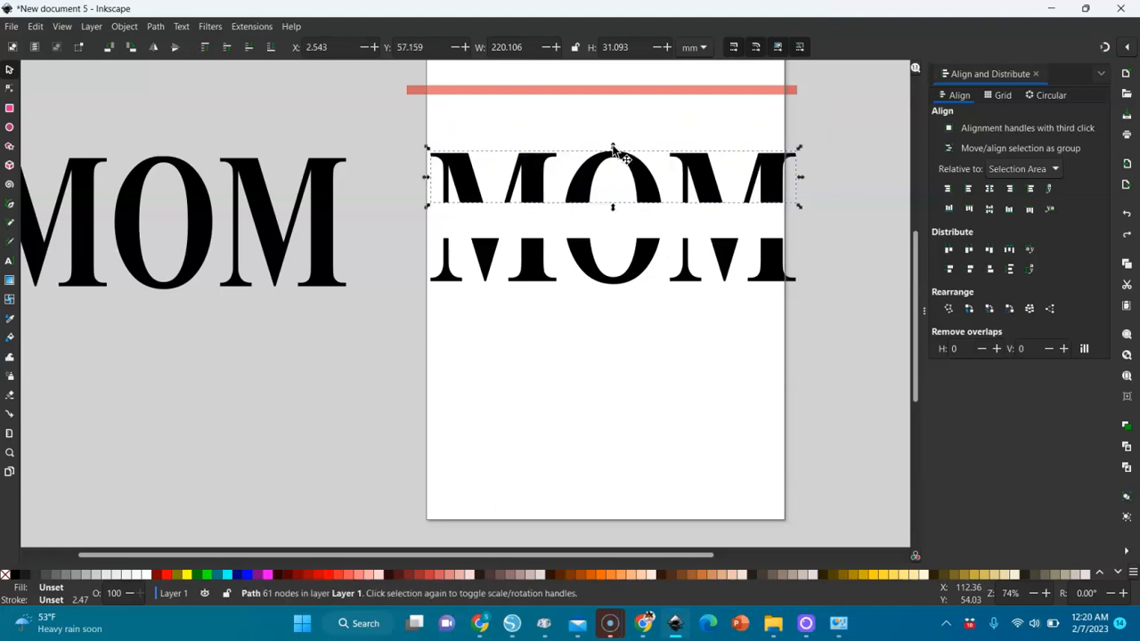
Move the thin red bar down over the cut lower edge of MOM's upper half
click(624, 91)
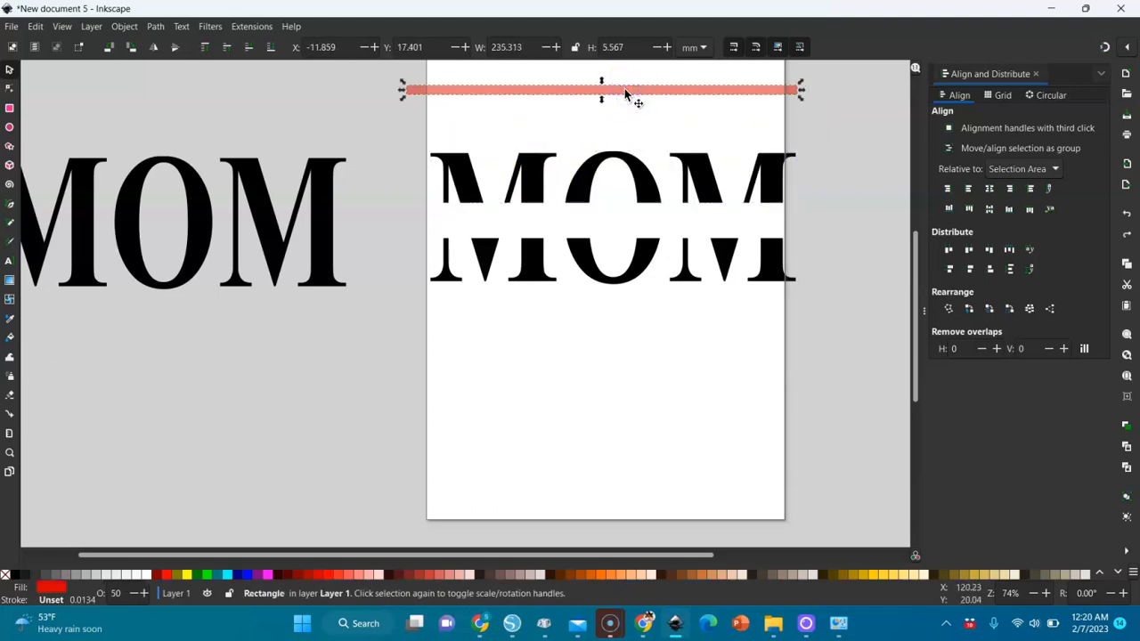
drag(624, 93, 631, 216)
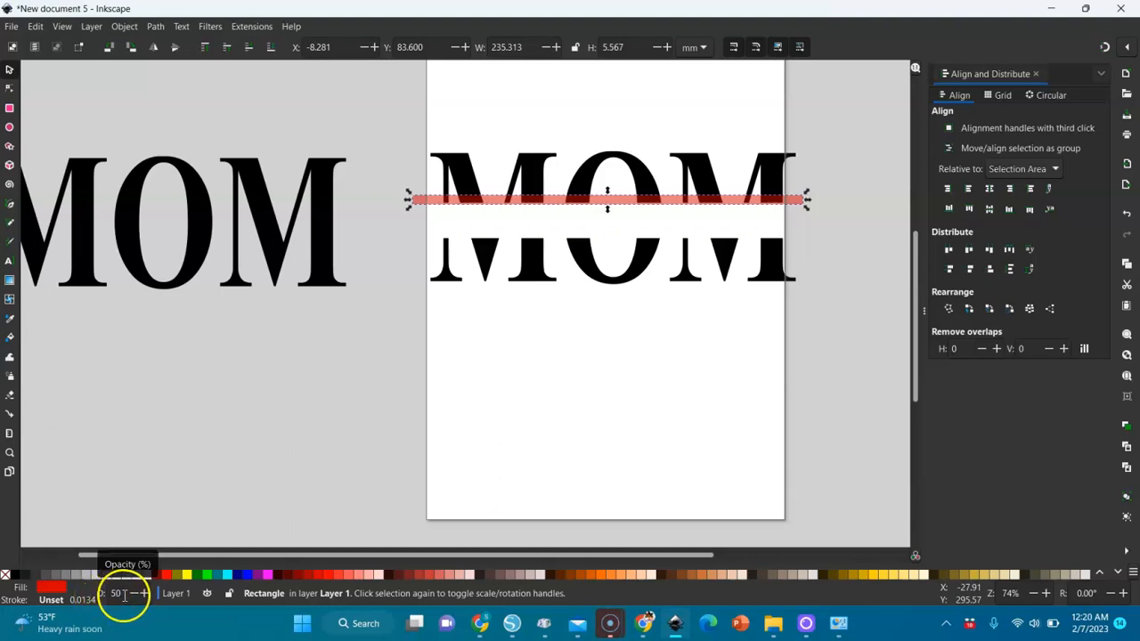
Try the thin red bar at 100% opacity and set it back to 50%
double_click(122, 593)
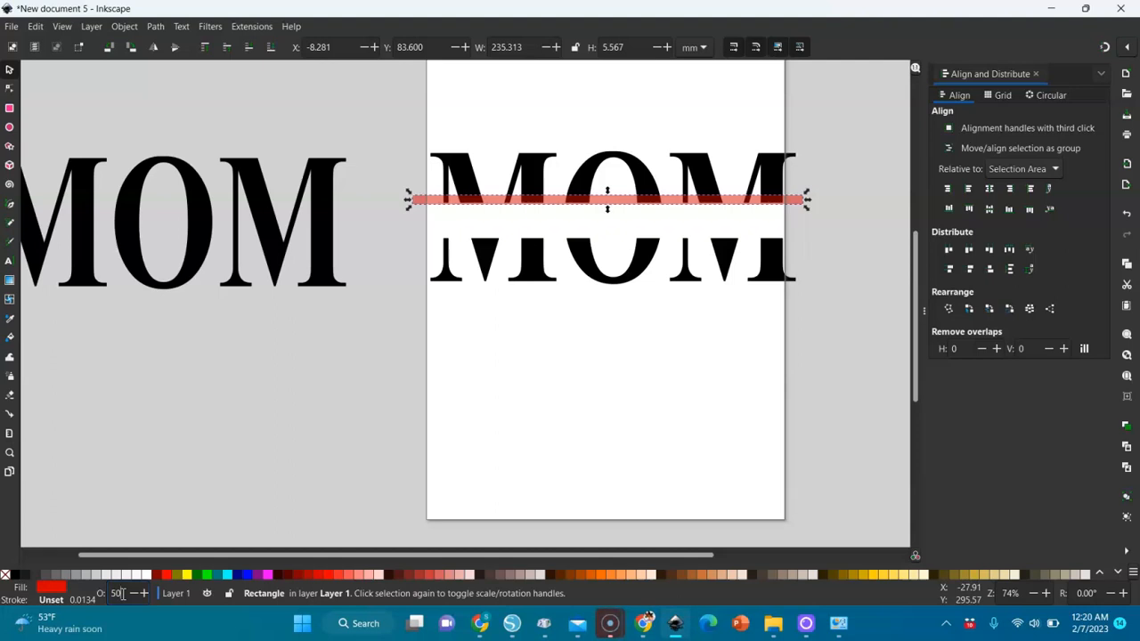
key(Return)
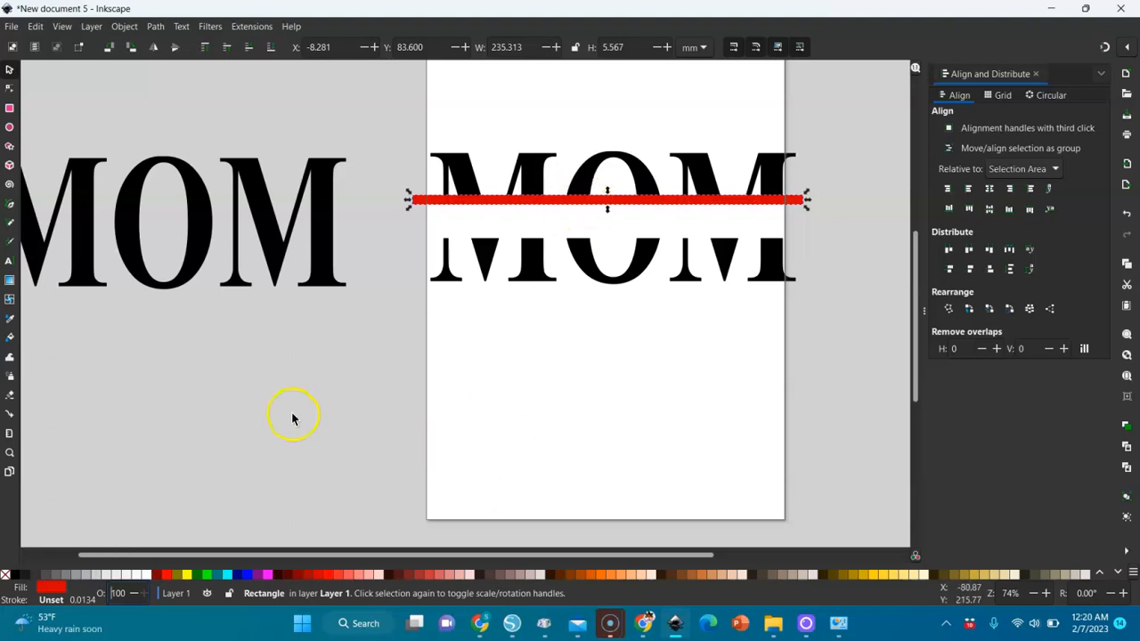
drag(125, 593, 106, 593)
text(50)
key(Return)
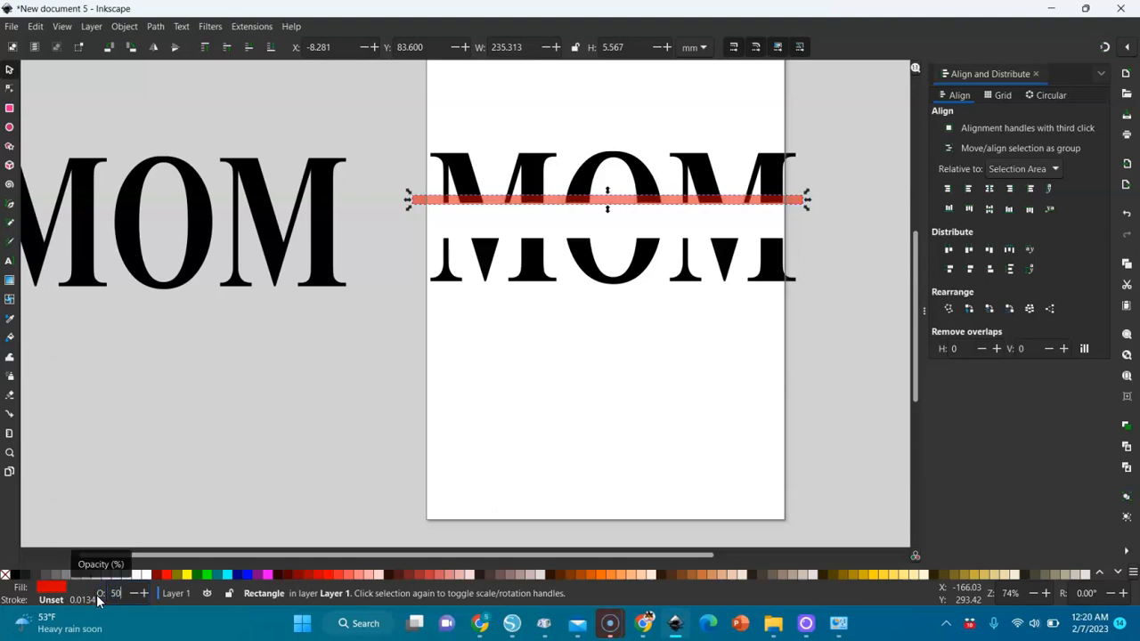
click(119, 593)
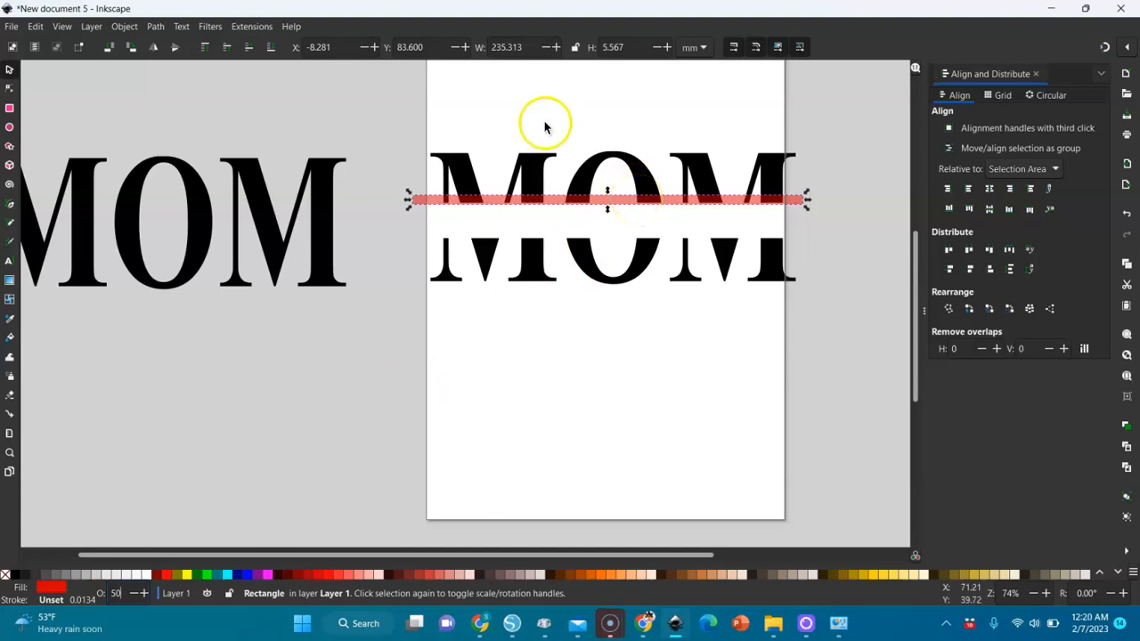
Nudge the thin red bar up by 1 mm and back down along the upper half's cut edge
click(603, 193)
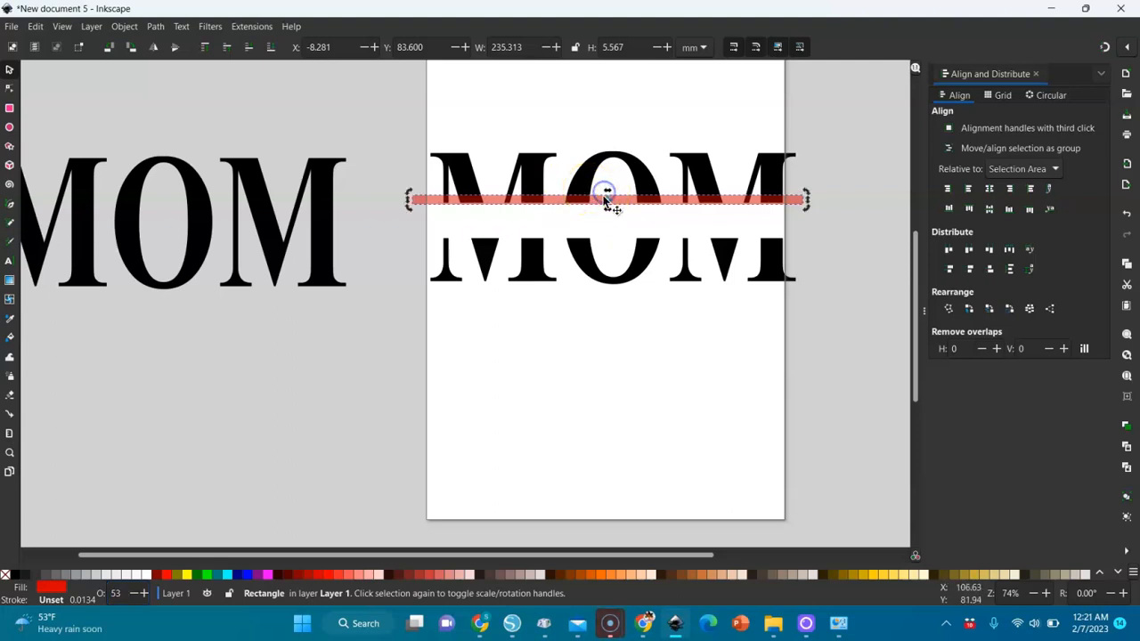
key(3)
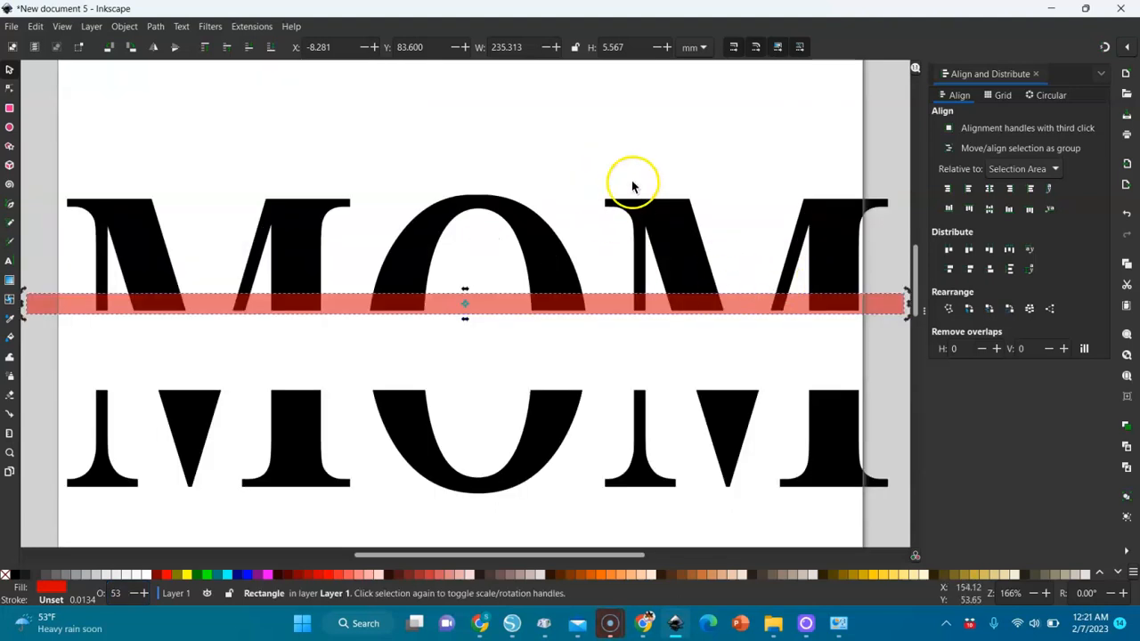
click(567, 148)
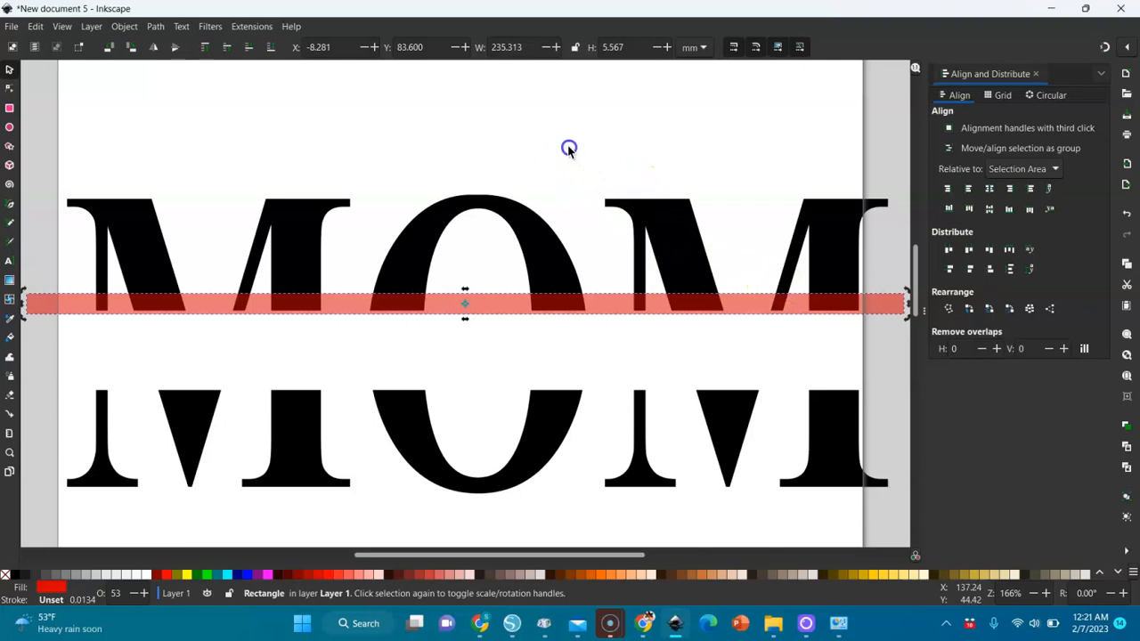
click(570, 311)
key(Up)
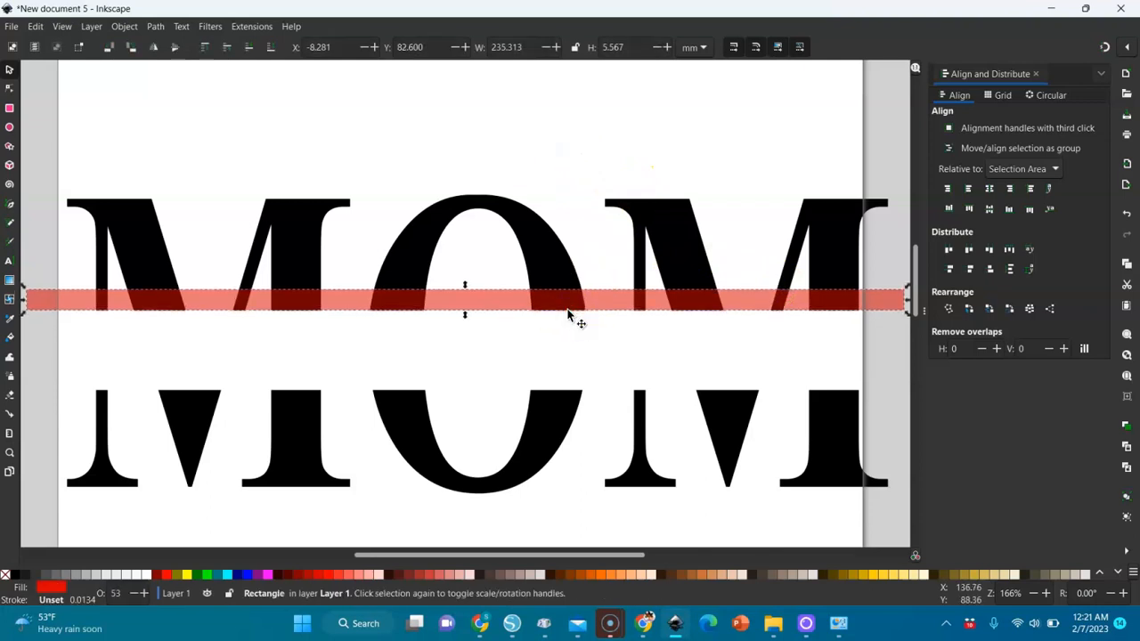
key(Down)
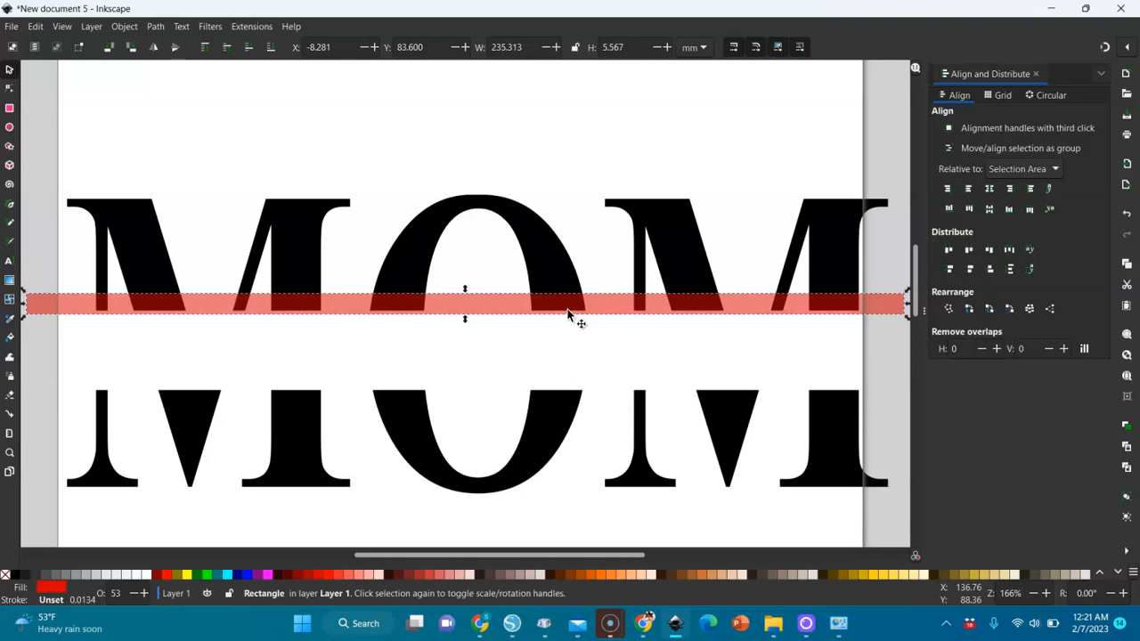
Merge the thin red bar with the upper half of the MOM letters using Union
shift+click(690, 241)
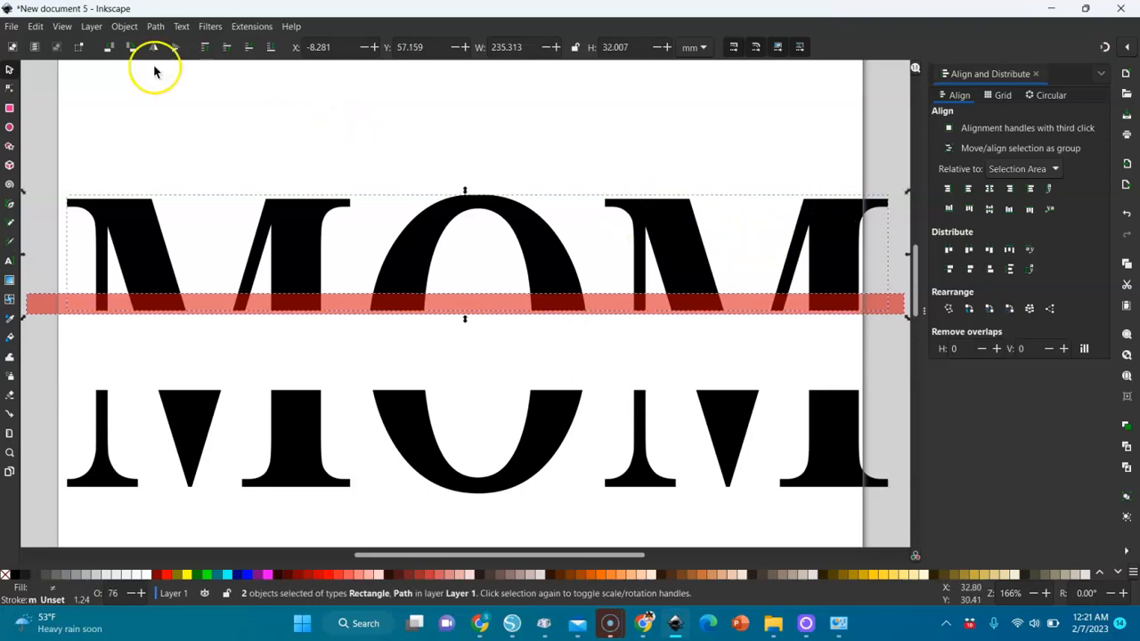
click(155, 26)
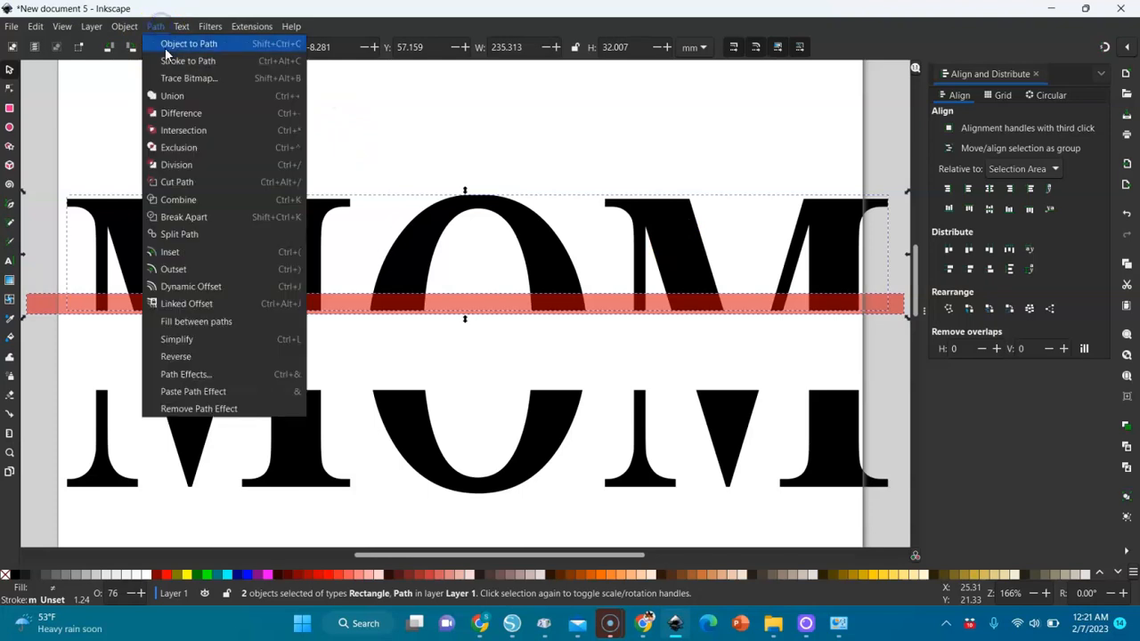
click(169, 98)
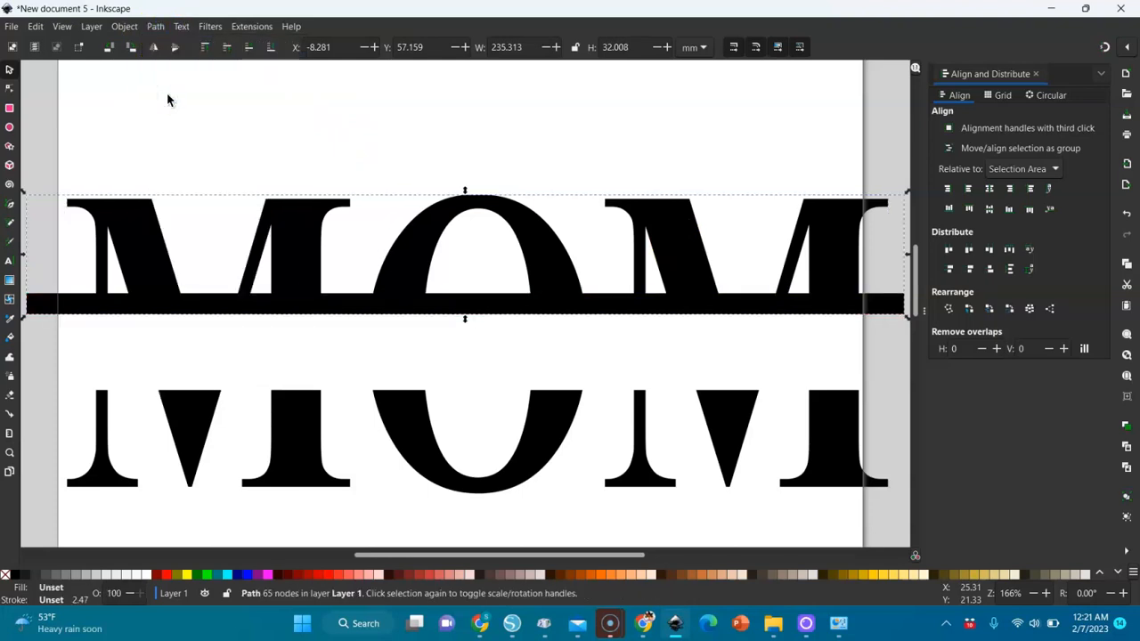
Undo the union with the upper half and place a duplicate of the thin red bar above the MOM letters
key(minus)
key(Escape)
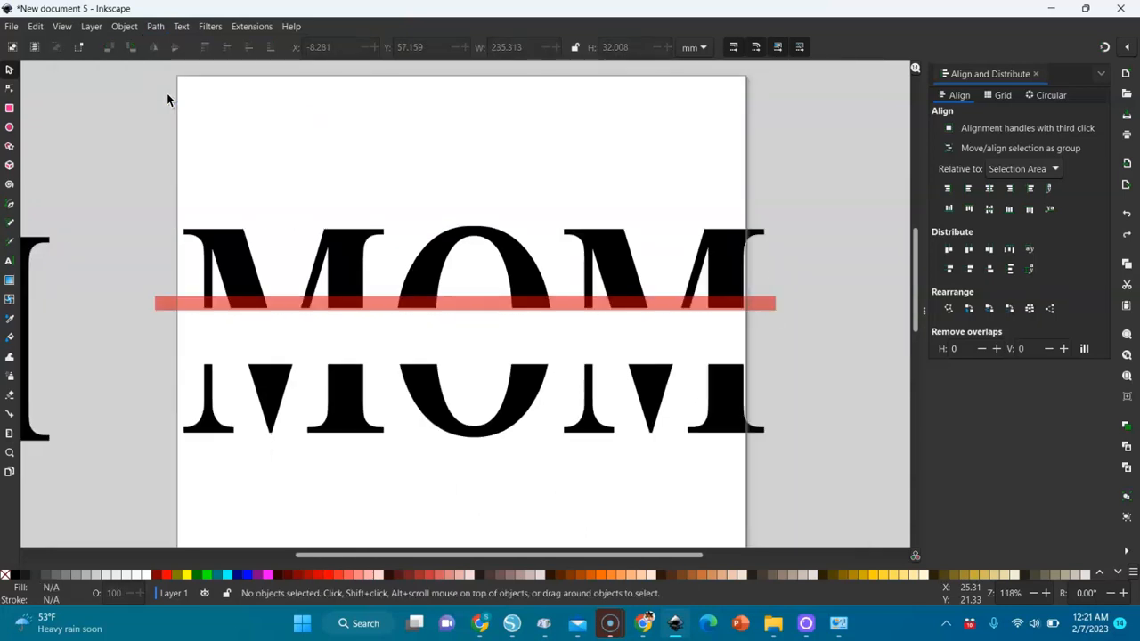
click(457, 304)
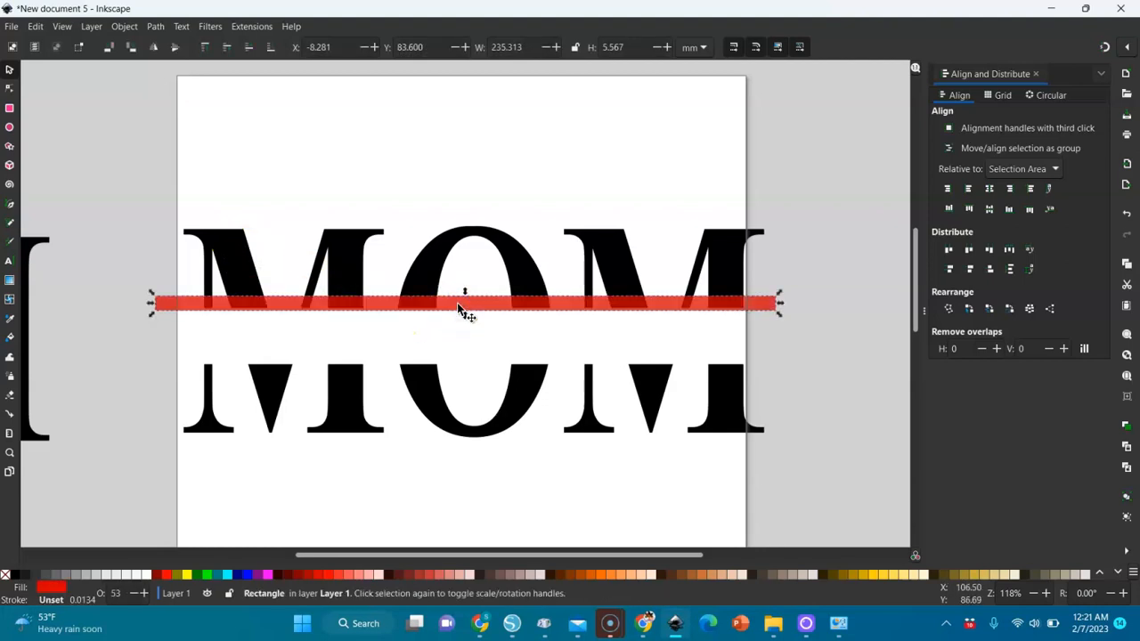
key(ctrl+d)
drag(462, 308, 468, 163)
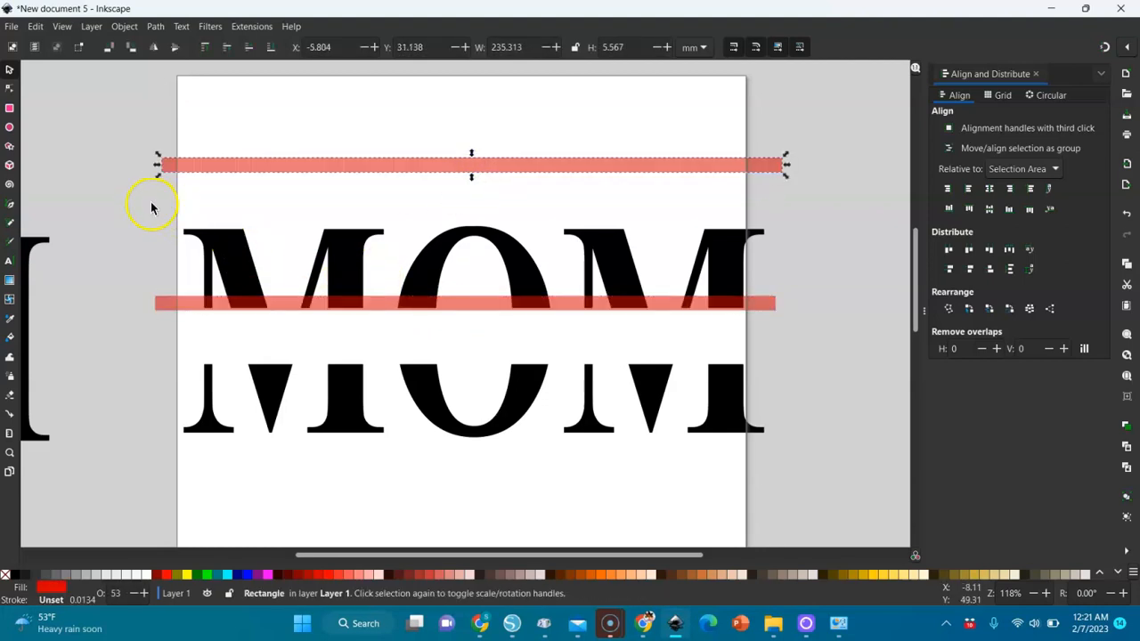
Merge the original thin red bar with the upper half of MOM using Union, leaving the duplicate bar out
drag(152, 230, 854, 361)
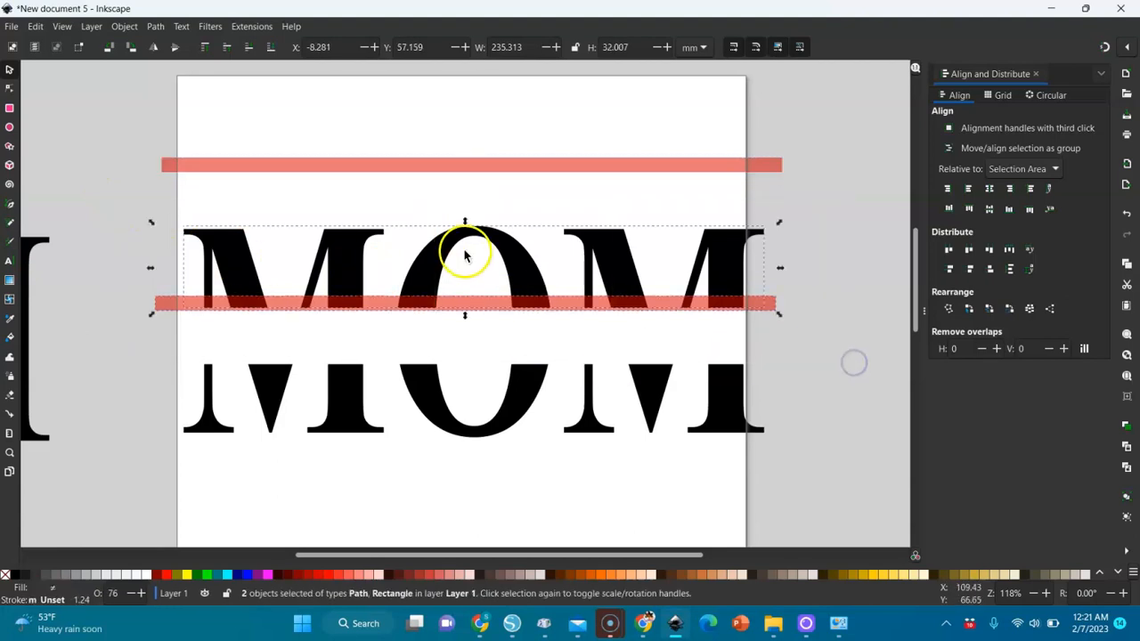
click(158, 27)
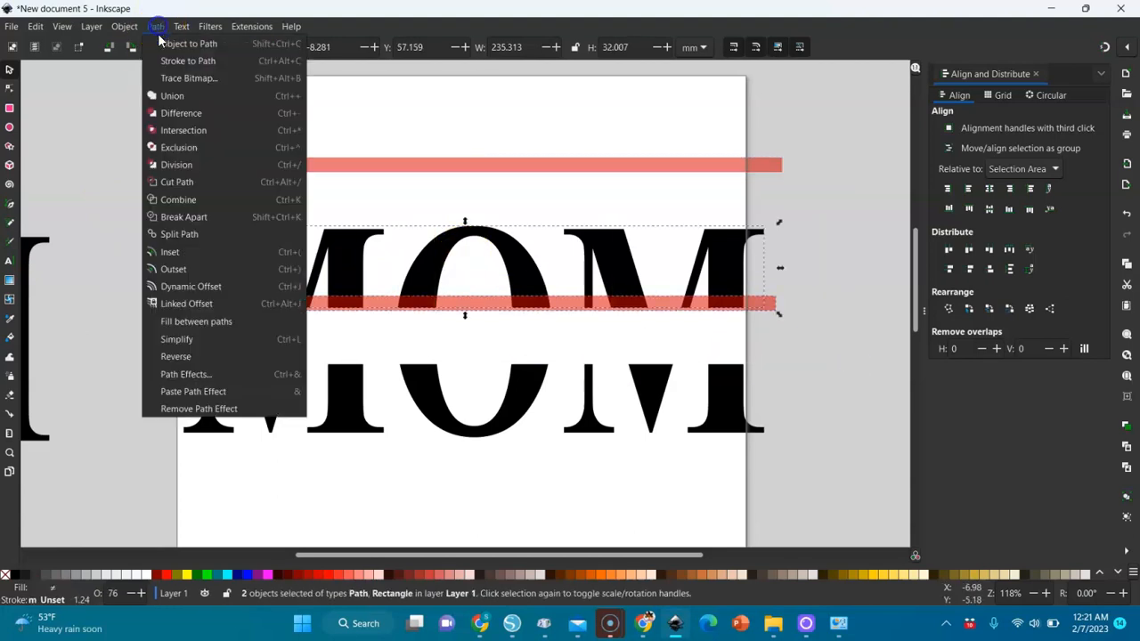
click(167, 100)
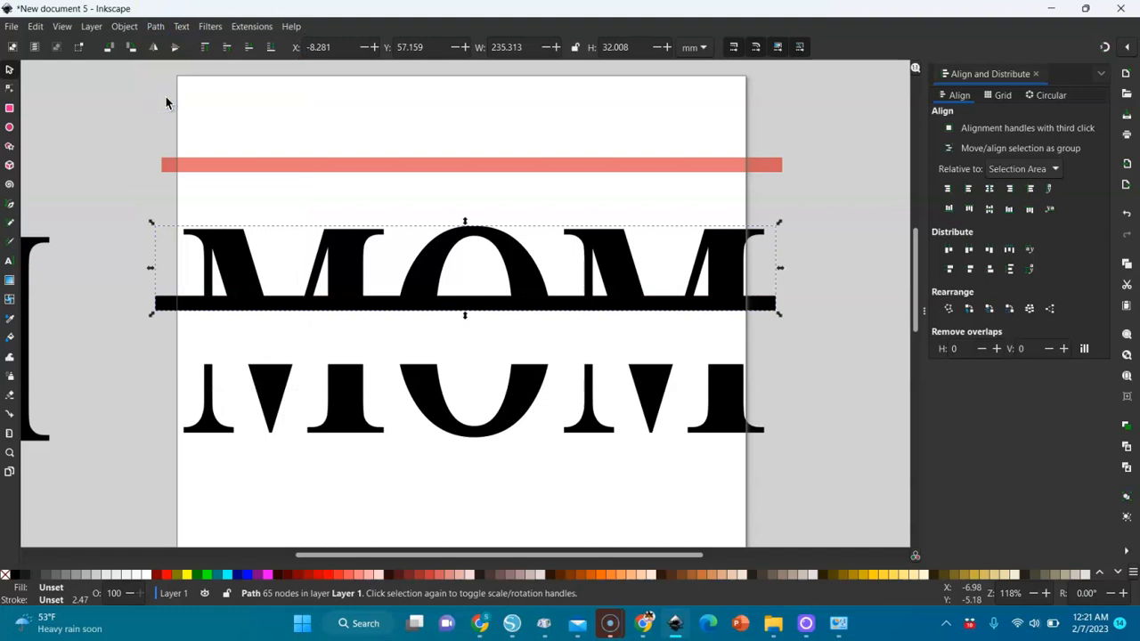
Place the spare red bar over the lower half's cut edge, centred horizontally with the letters, and merge them using Union
drag(454, 165, 459, 374)
drag(136, 332, 822, 484)
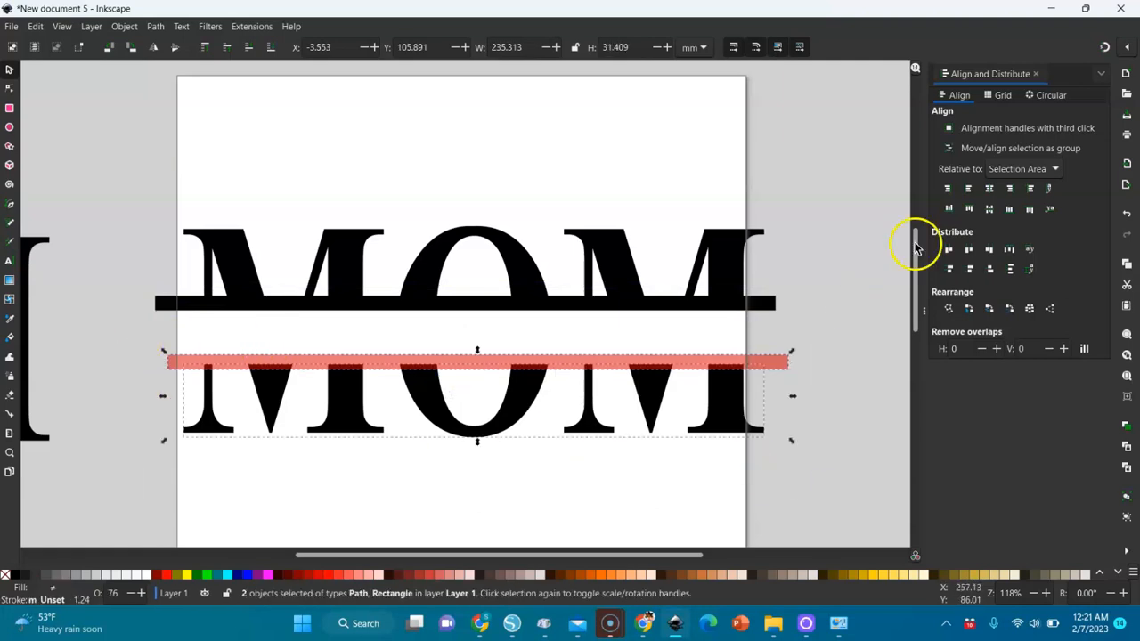
click(988, 188)
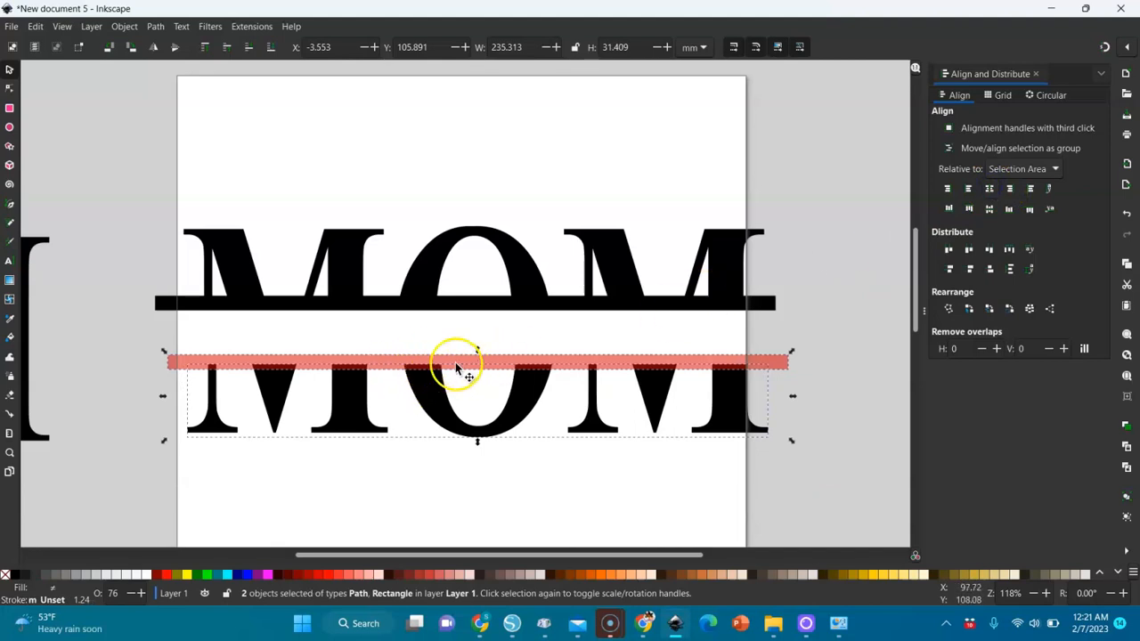
click(154, 25)
click(172, 96)
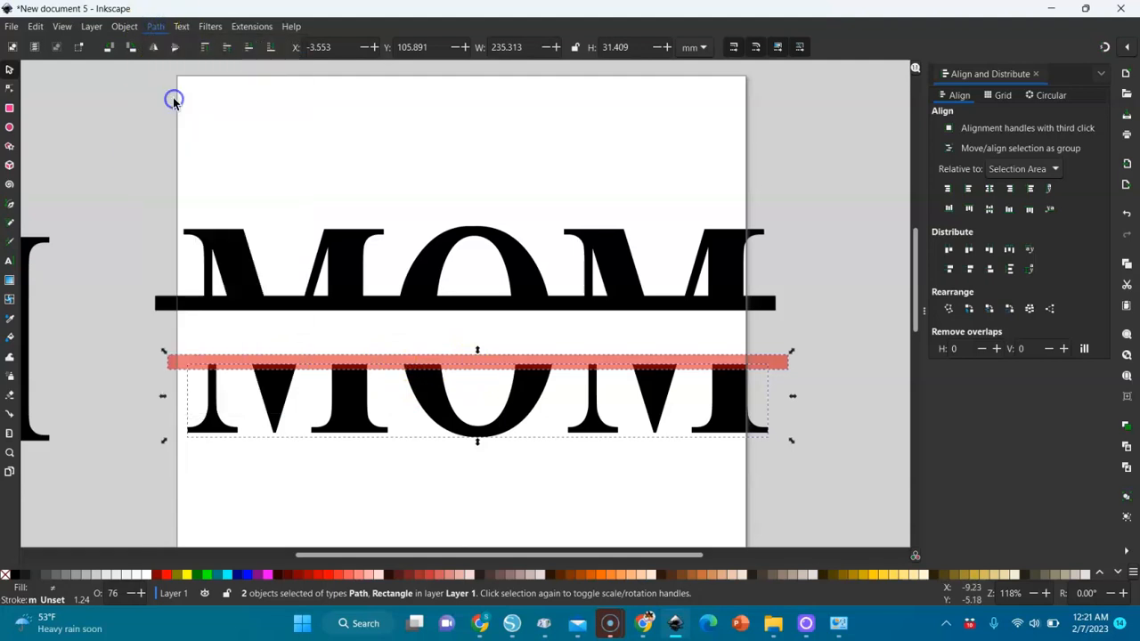
Centre the two barred MOM halves horizontally on each other and move the upper half 3 mm down towards the lower one
drag(149, 180, 810, 491)
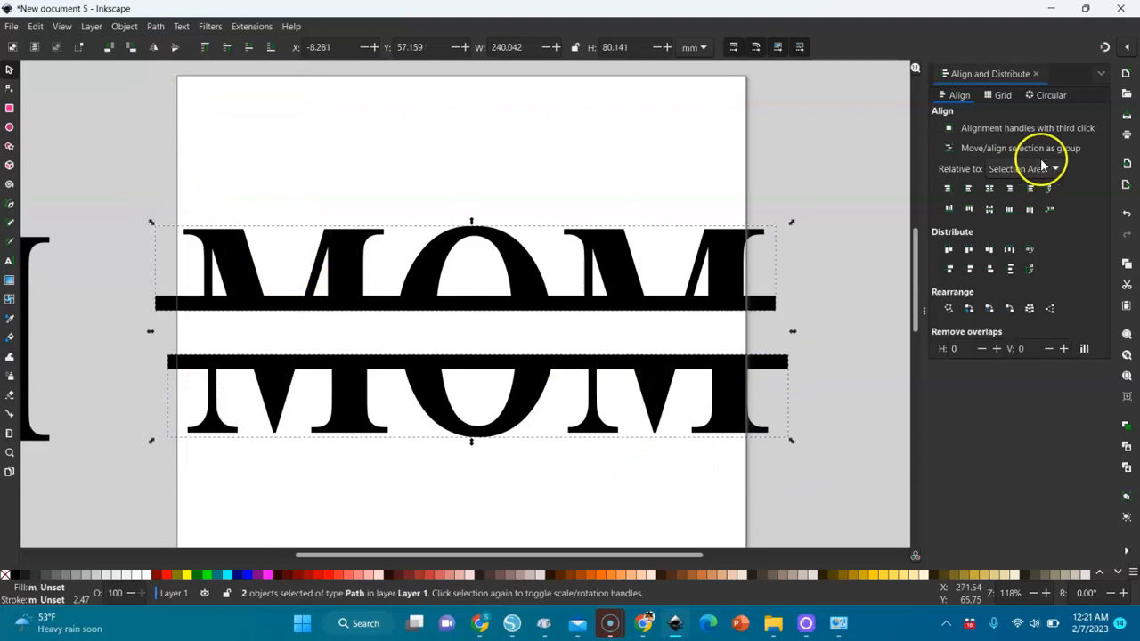
click(990, 191)
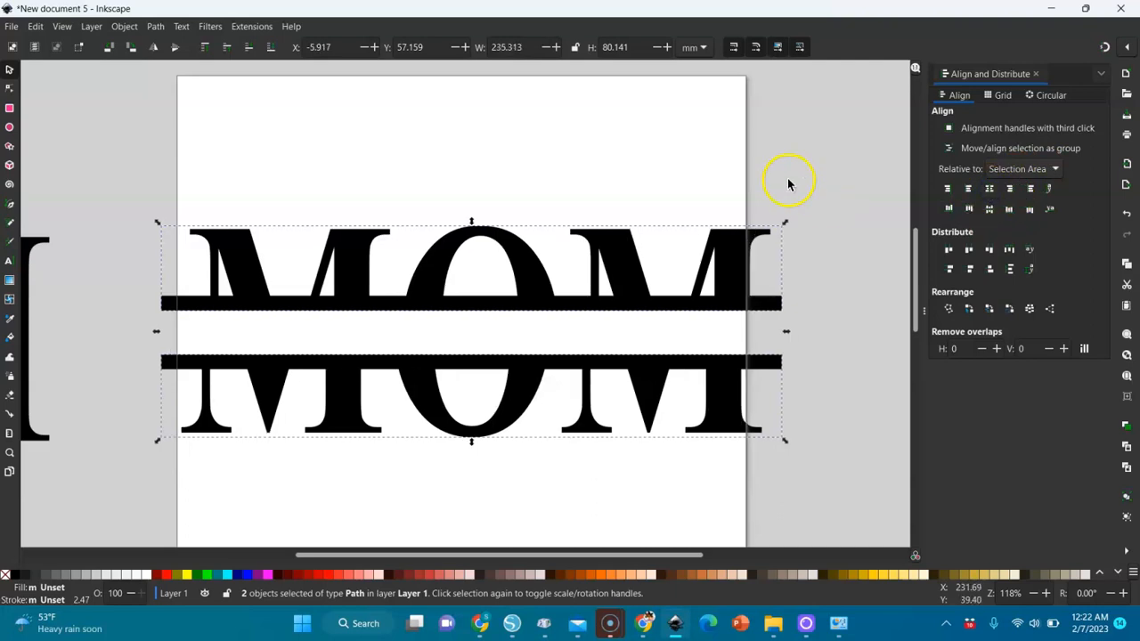
click(633, 301)
key(Down)
key(Down)
key(Down)
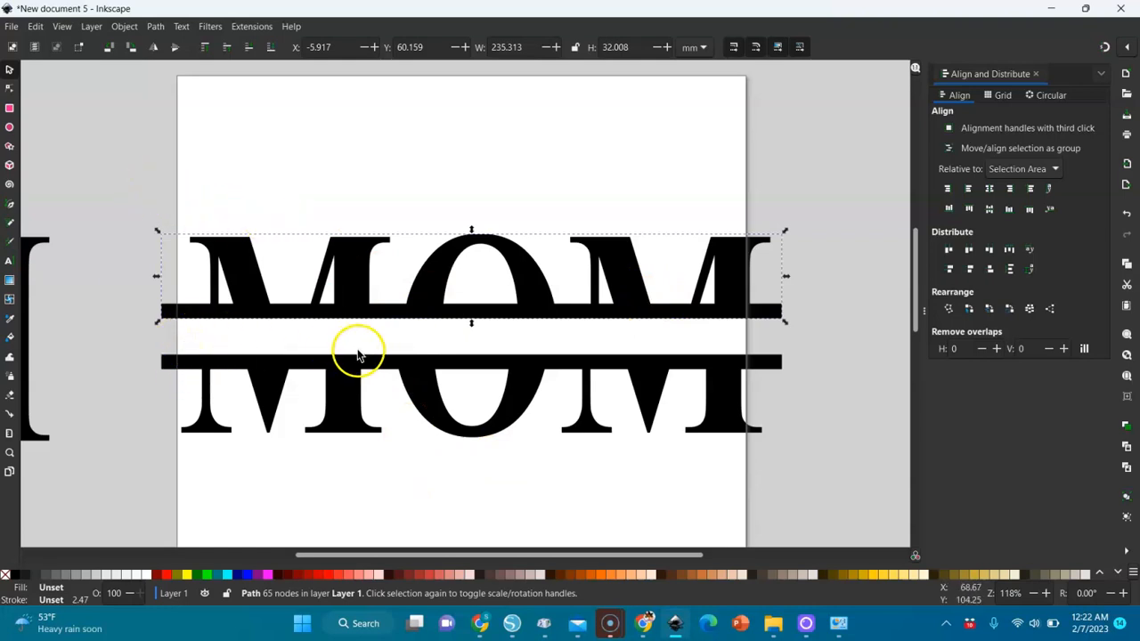
click(105, 204)
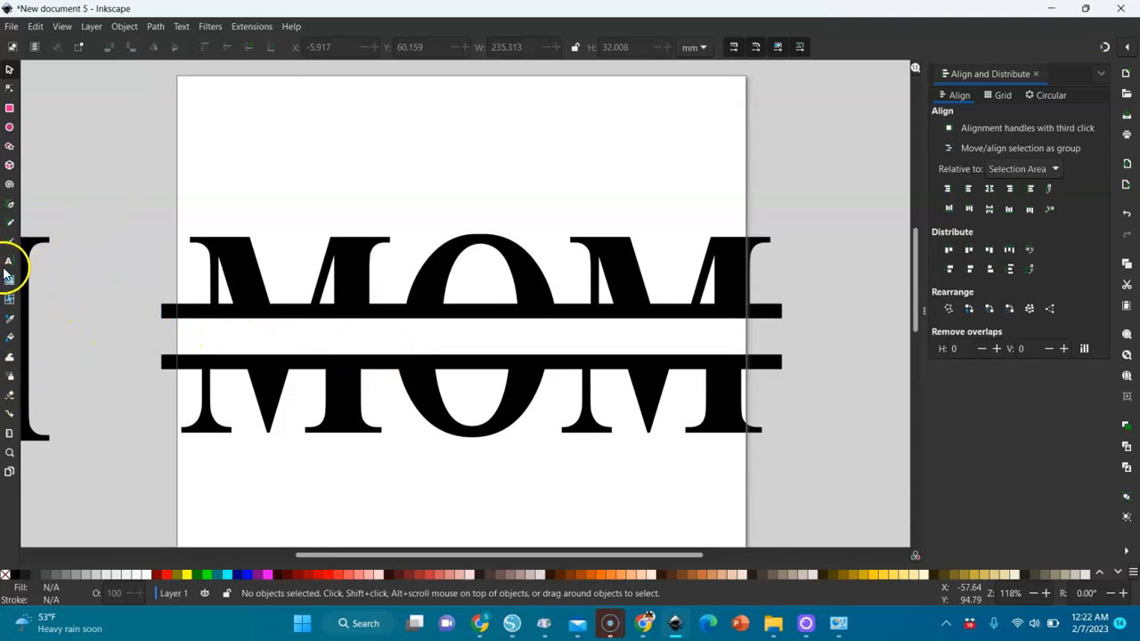
Add three first names as separate text objects, side by side in the gap between the two bars
click(9, 262)
click(182, 335)
text(SAR)
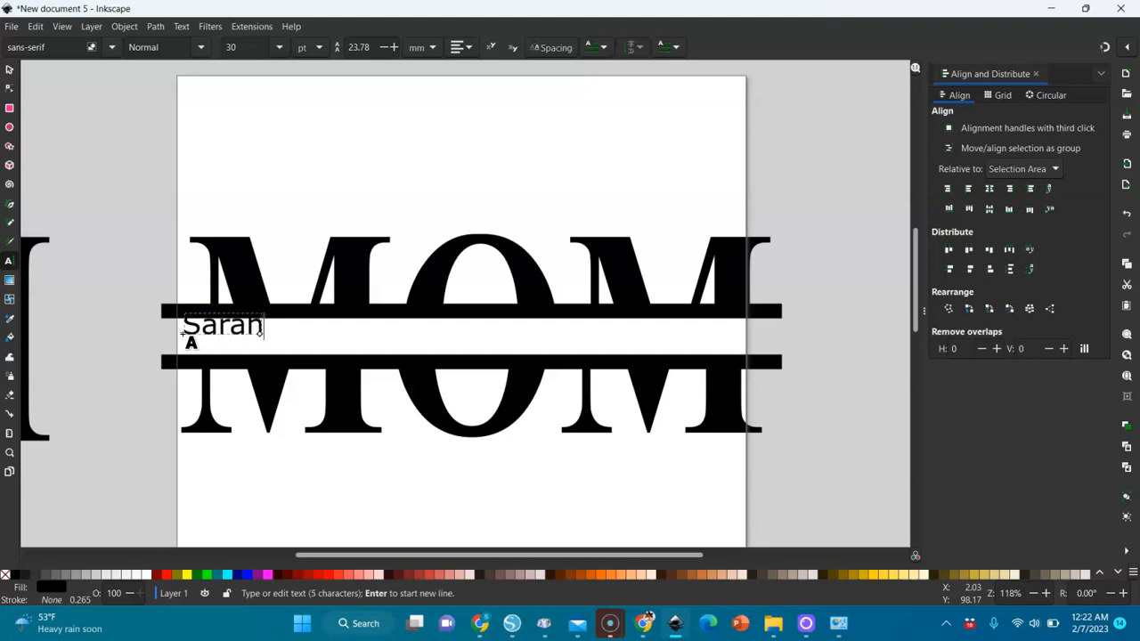
click(294, 336)
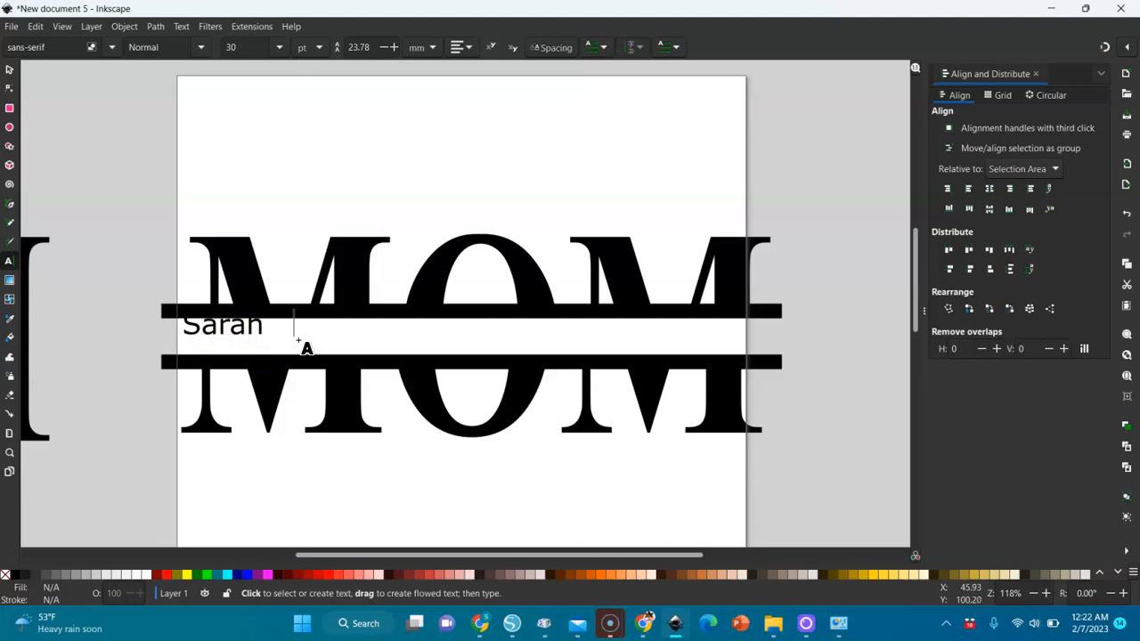
text(AMy)
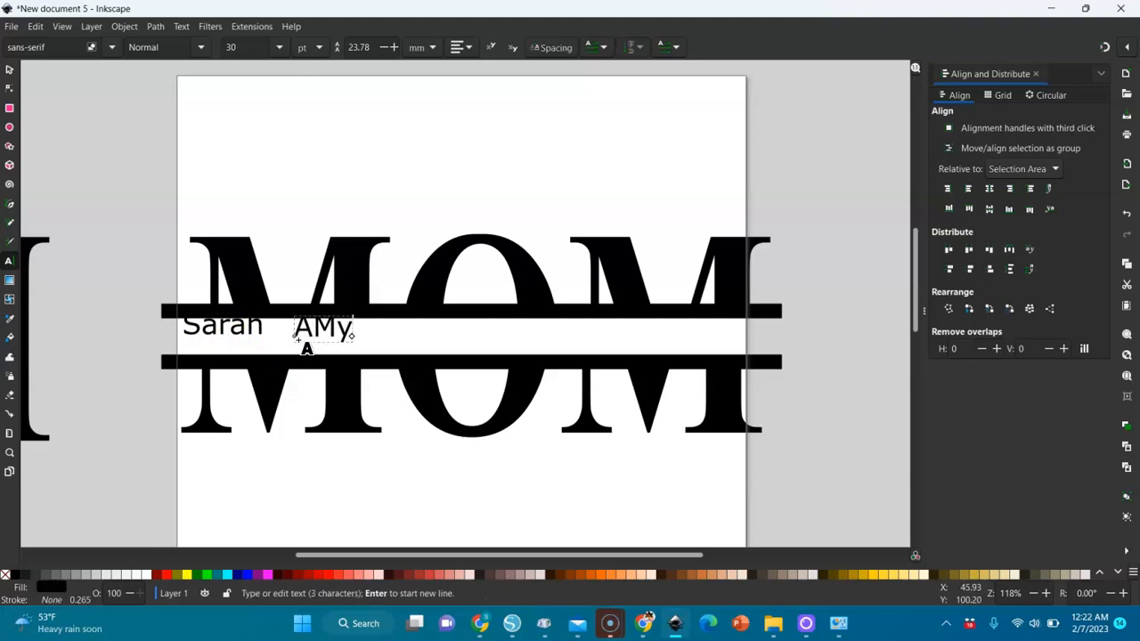
key(BackSpace)
key(BackSpace)
text(my)
click(422, 332)
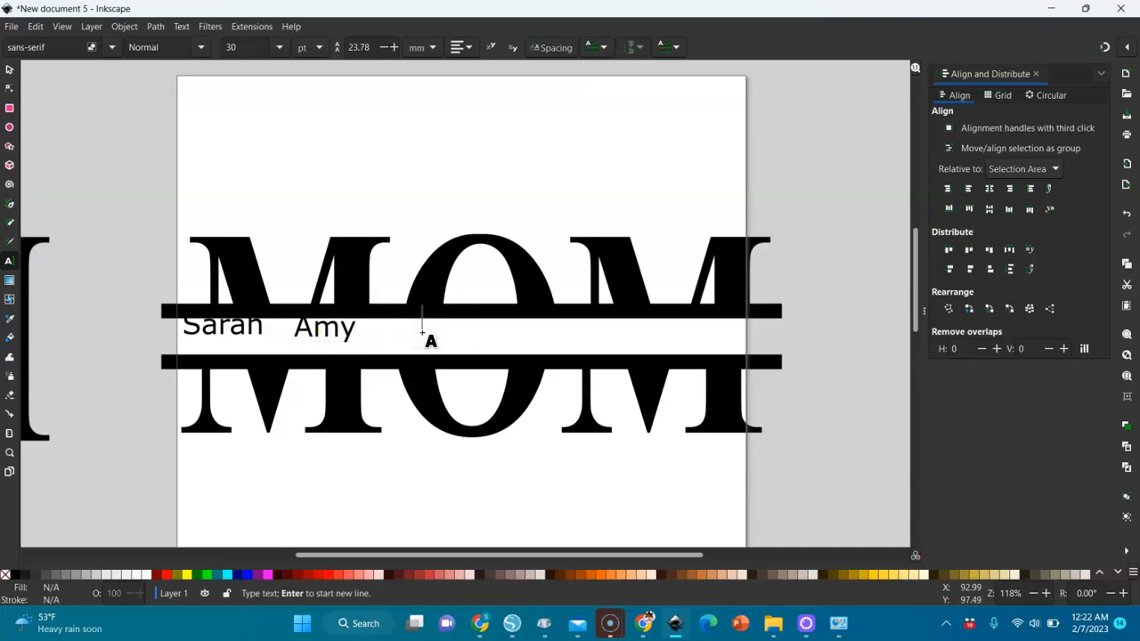
text(Nate)
key(Escape)
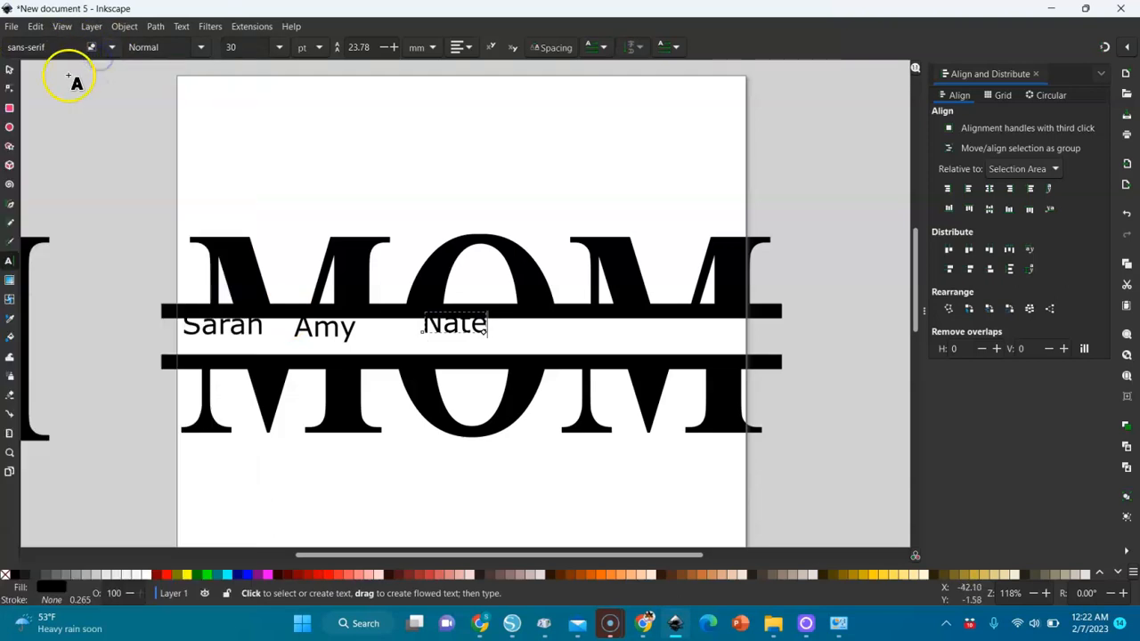
Set the third name's font to Amarillo and the second name's font to Blackadder ITC
click(110, 48)
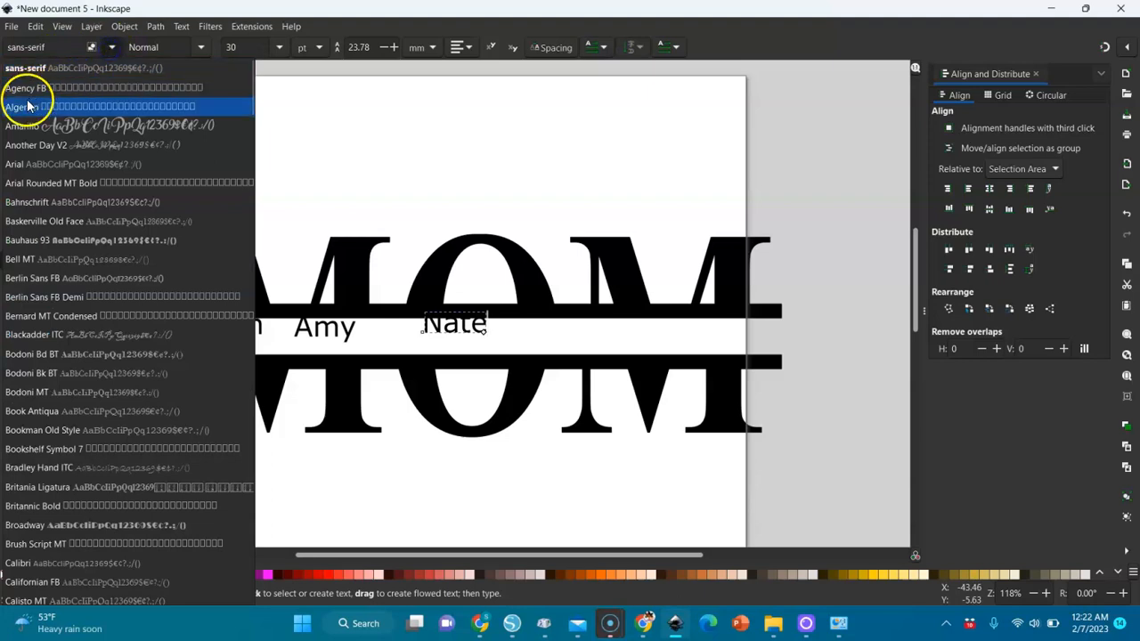
click(46, 125)
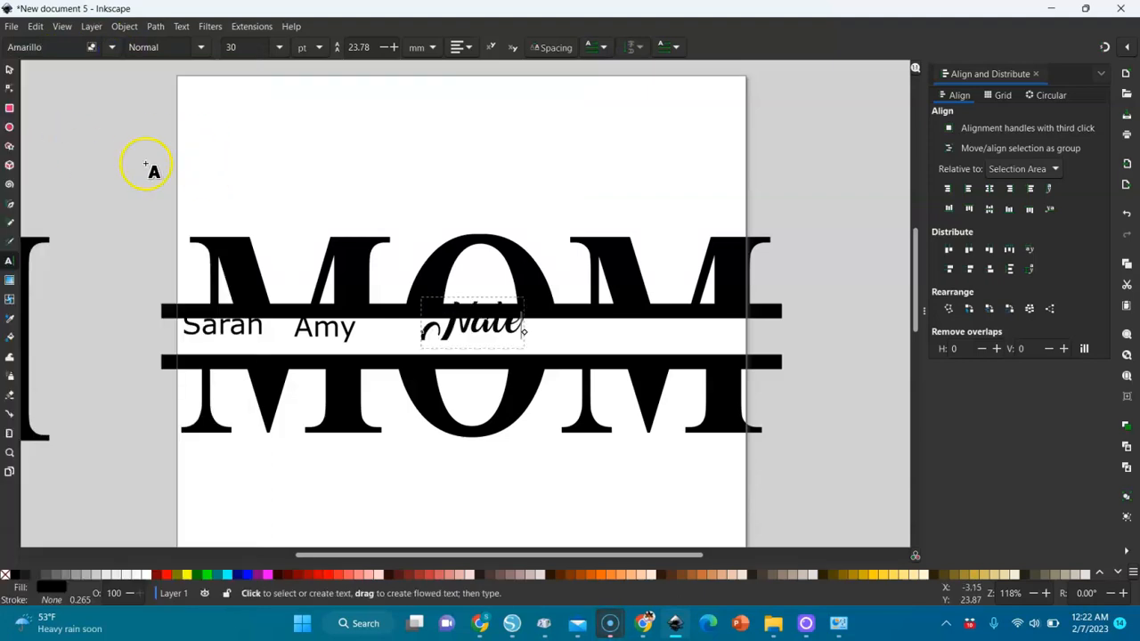
click(11, 73)
click(307, 327)
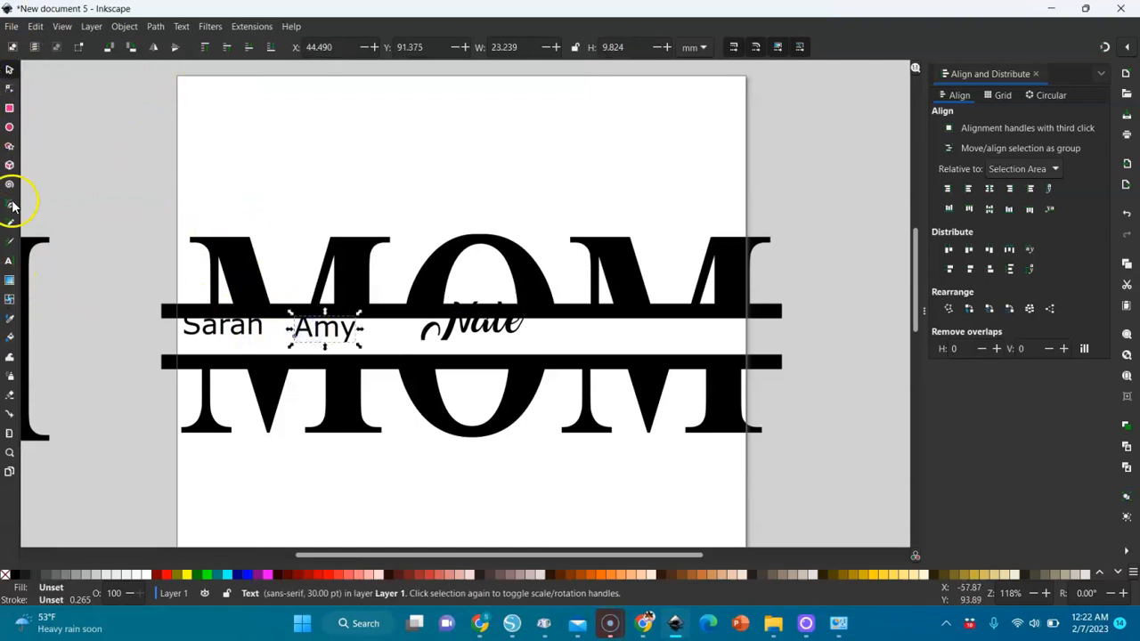
click(8, 263)
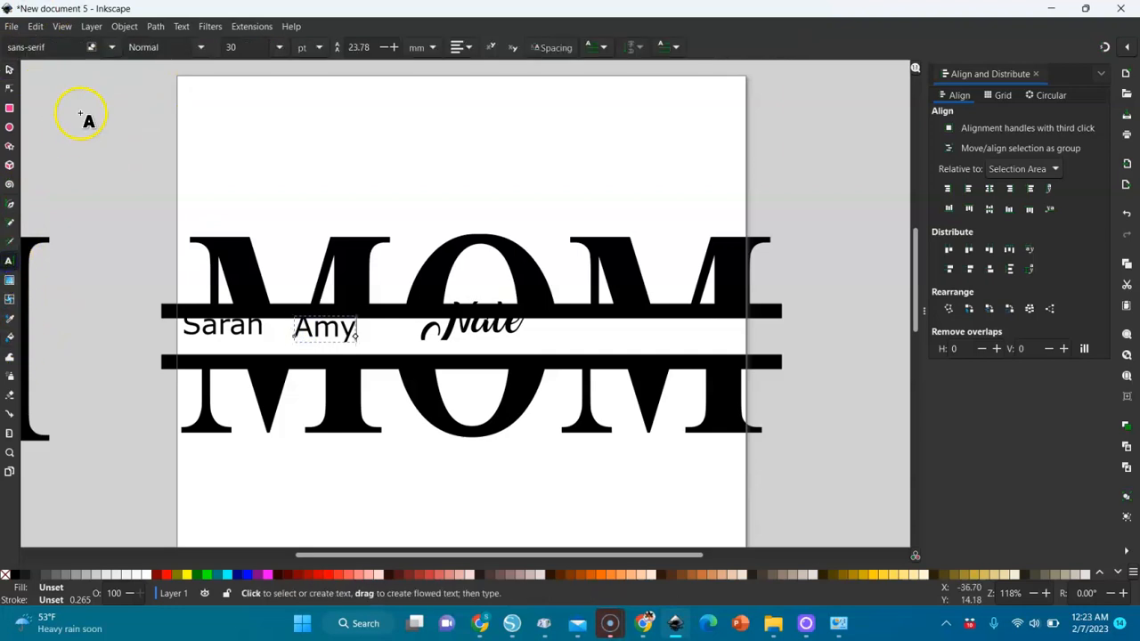
click(112, 47)
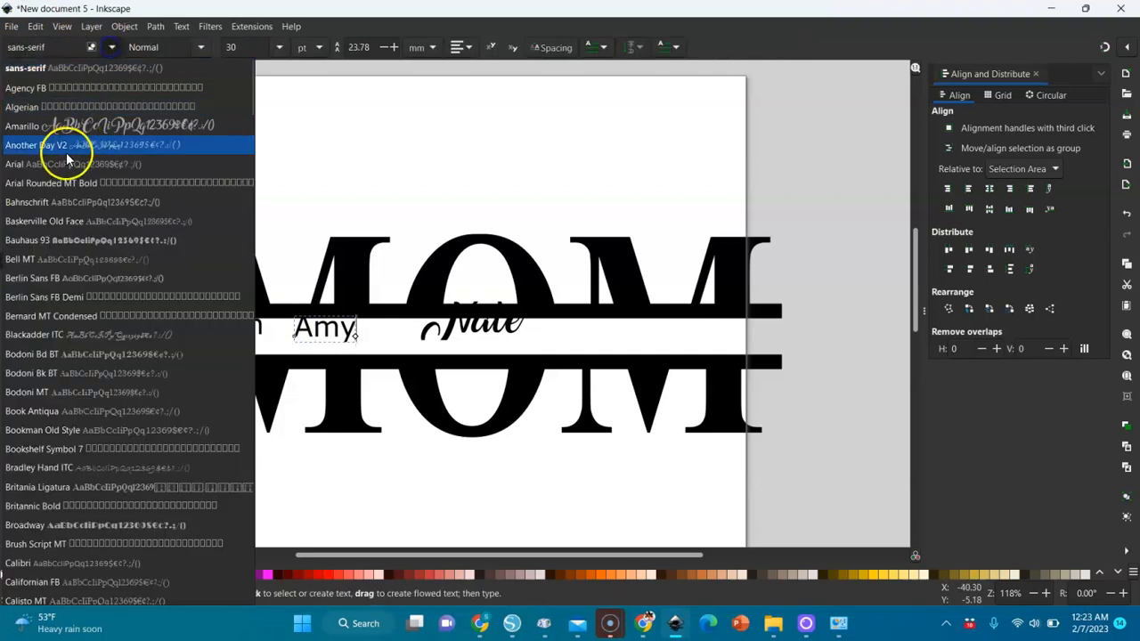
click(81, 338)
Set the first name's font to Britania Ligatura
click(260, 326)
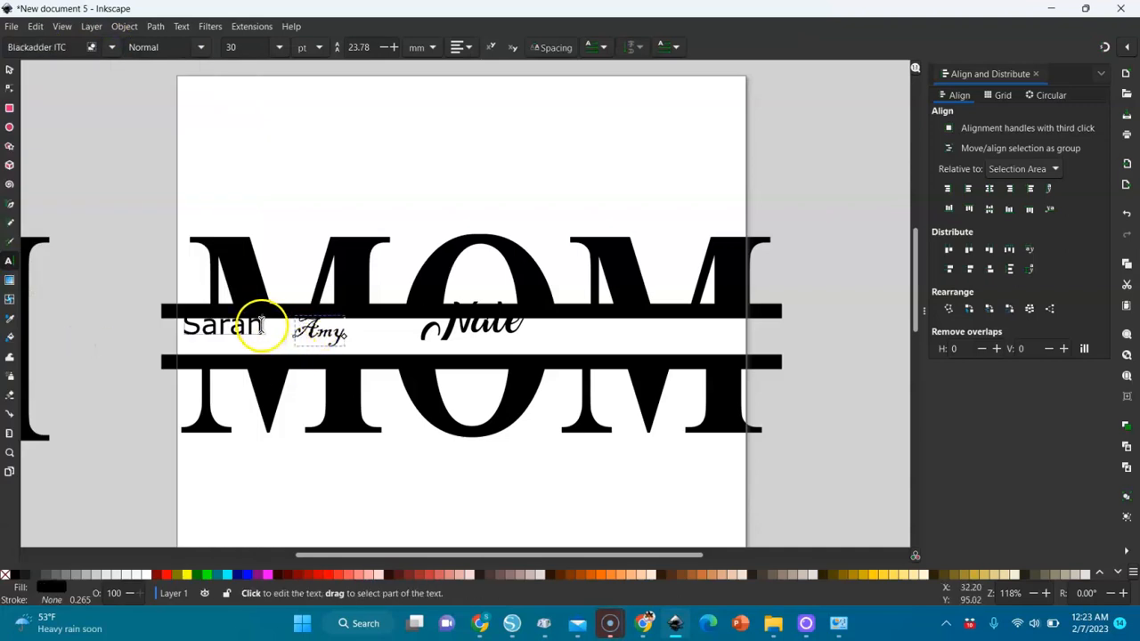
click(112, 47)
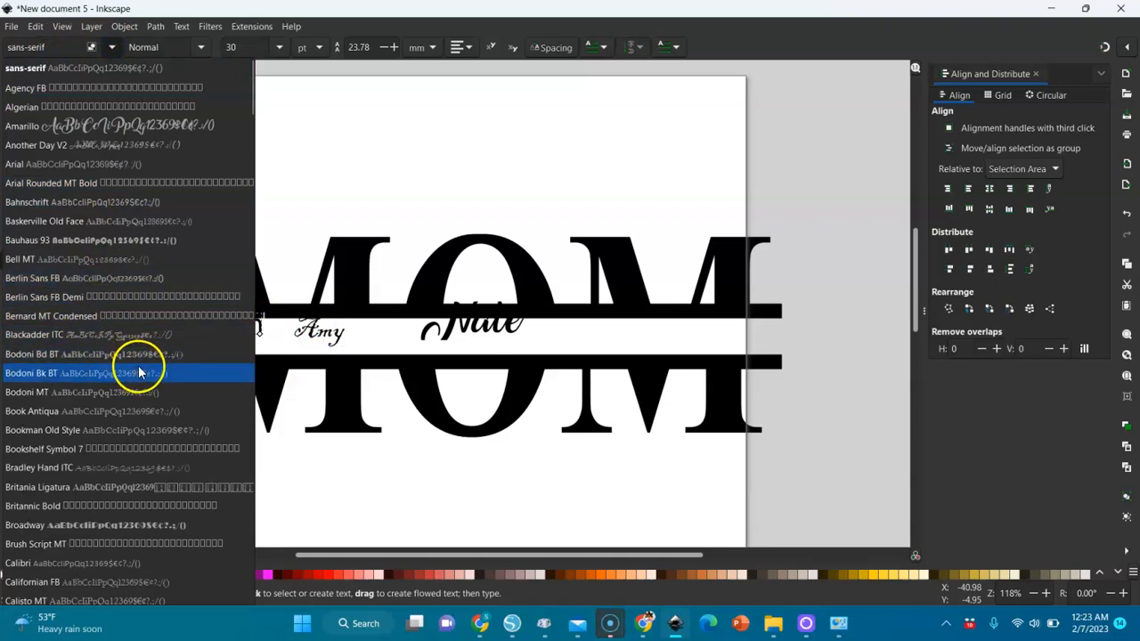
click(116, 486)
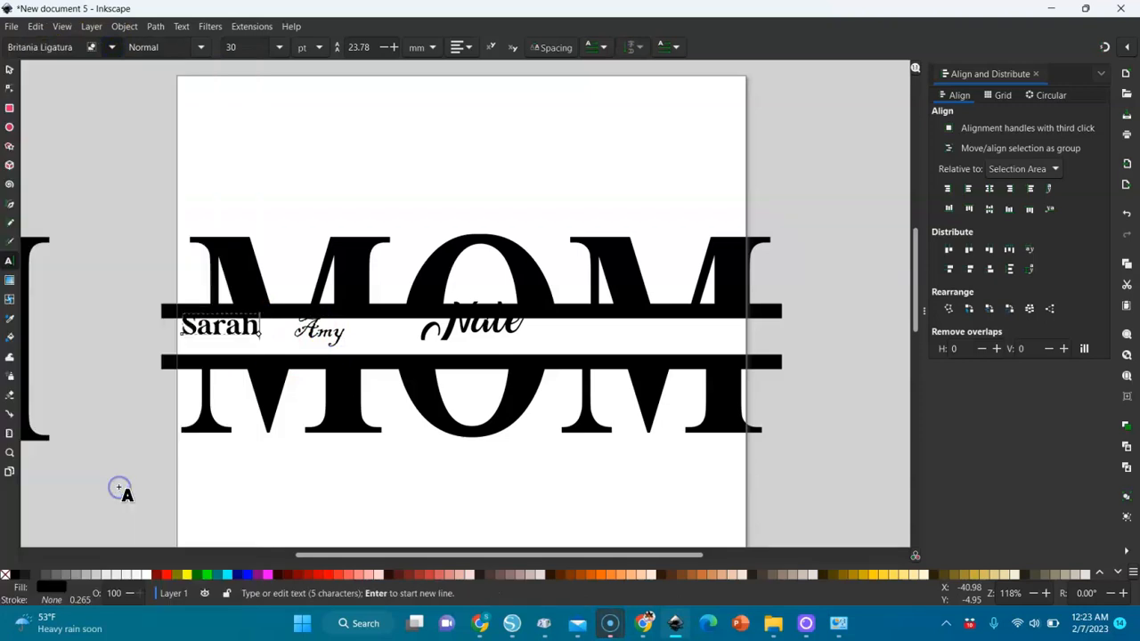
Enlarge the third name to about 73 × 29 mm at the right end of the gap and fill it orange
click(10, 69)
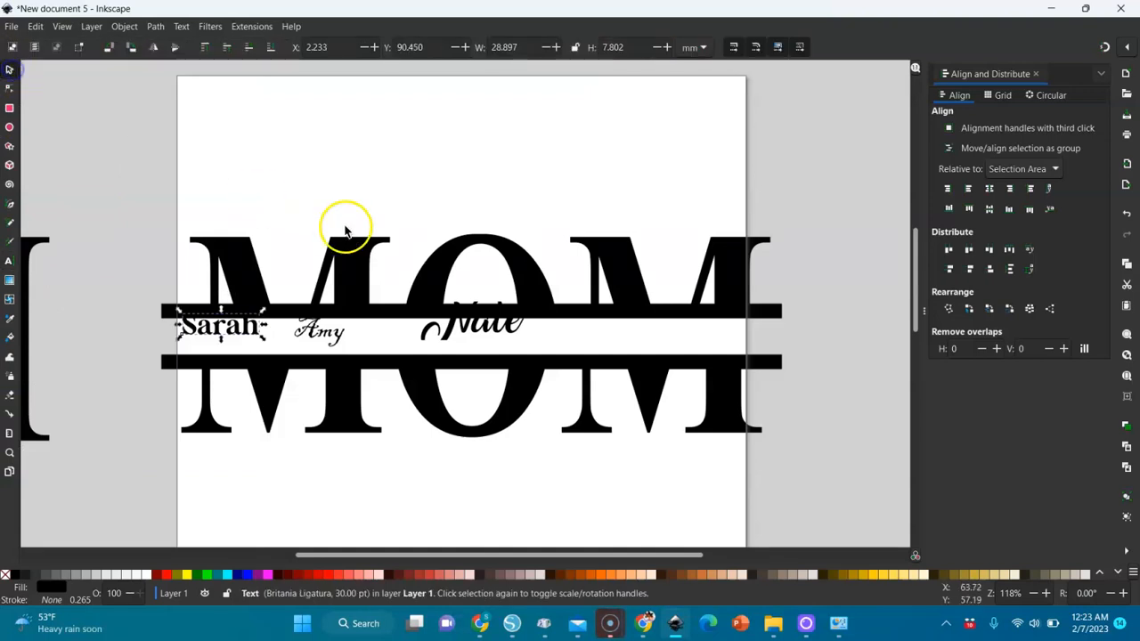
click(463, 333)
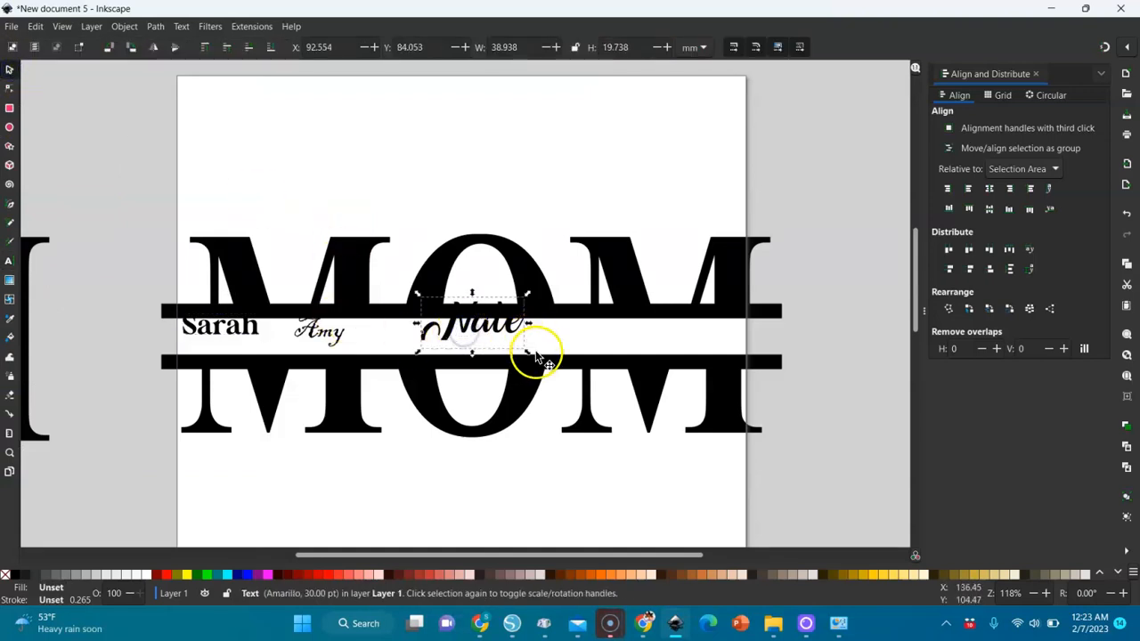
drag(534, 359, 666, 348)
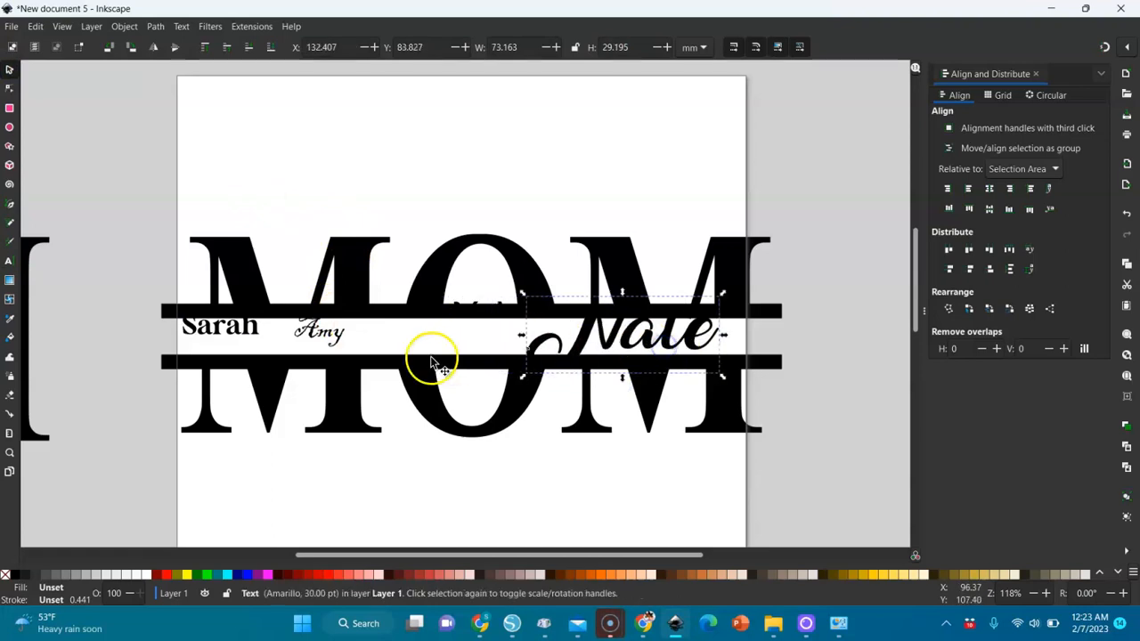
click(588, 578)
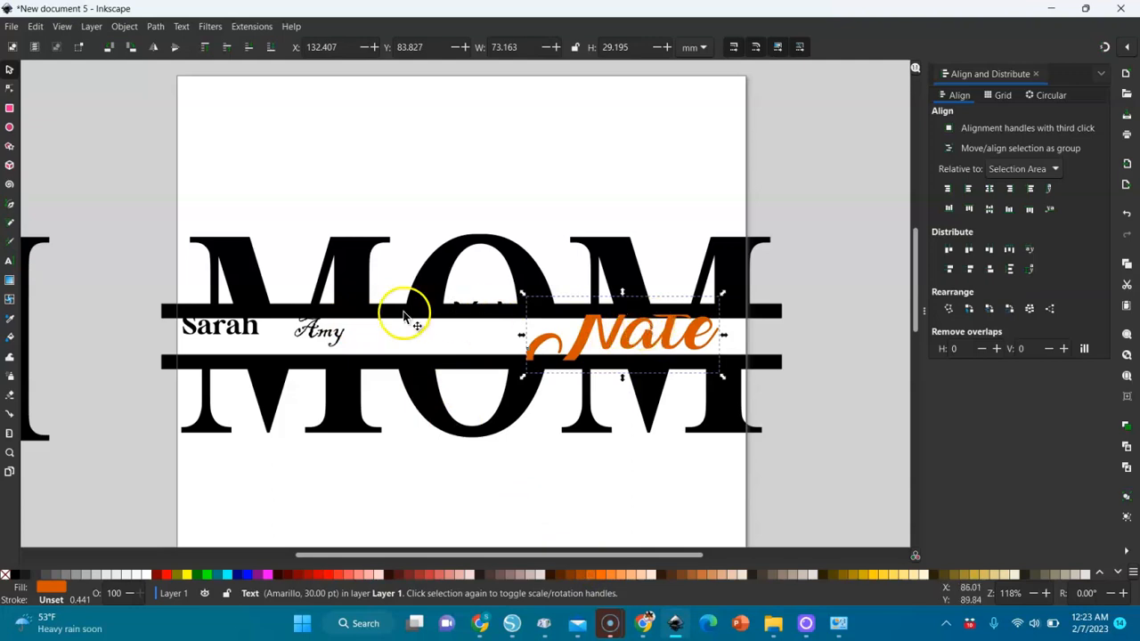
Enlarge the second name to about 63 × 27 mm in the middle of the gap and fill it golden yellow
click(326, 329)
drag(351, 348, 466, 389)
drag(414, 339, 418, 330)
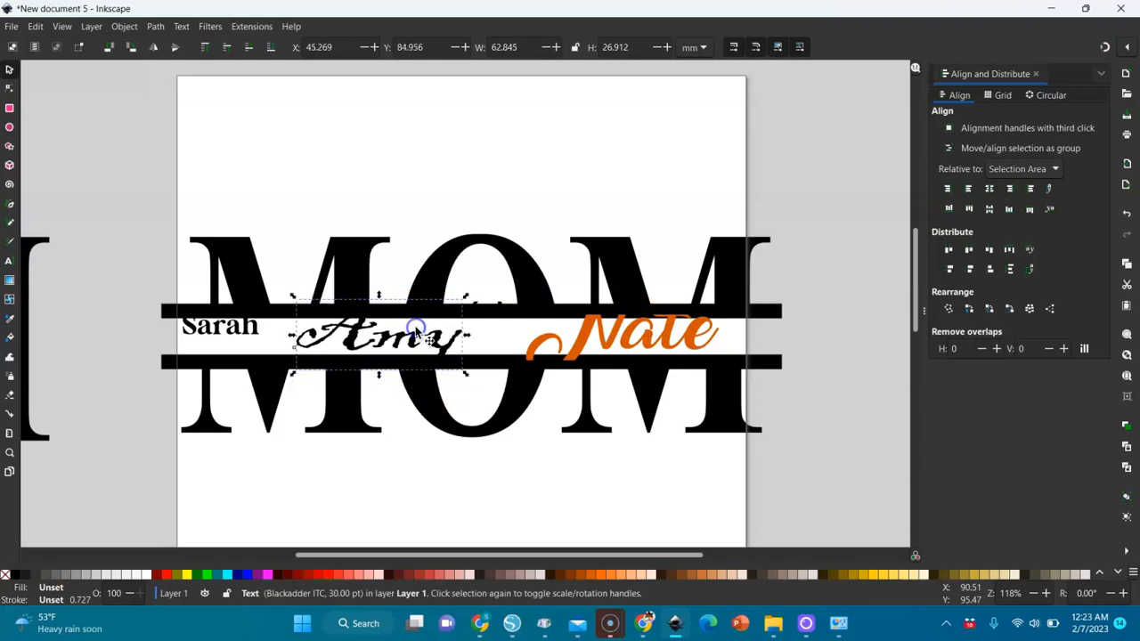
click(886, 579)
Enlarge the first name to about 52 × 25 mm, fill it green and move it up into the gap's left end
click(239, 327)
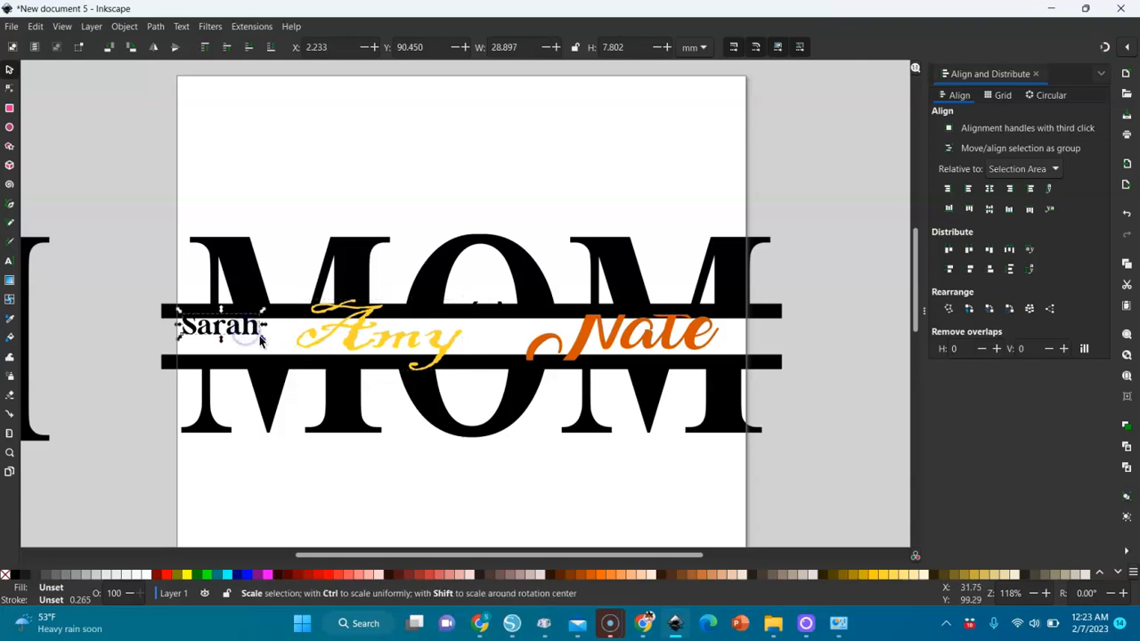
drag(283, 360, 322, 383)
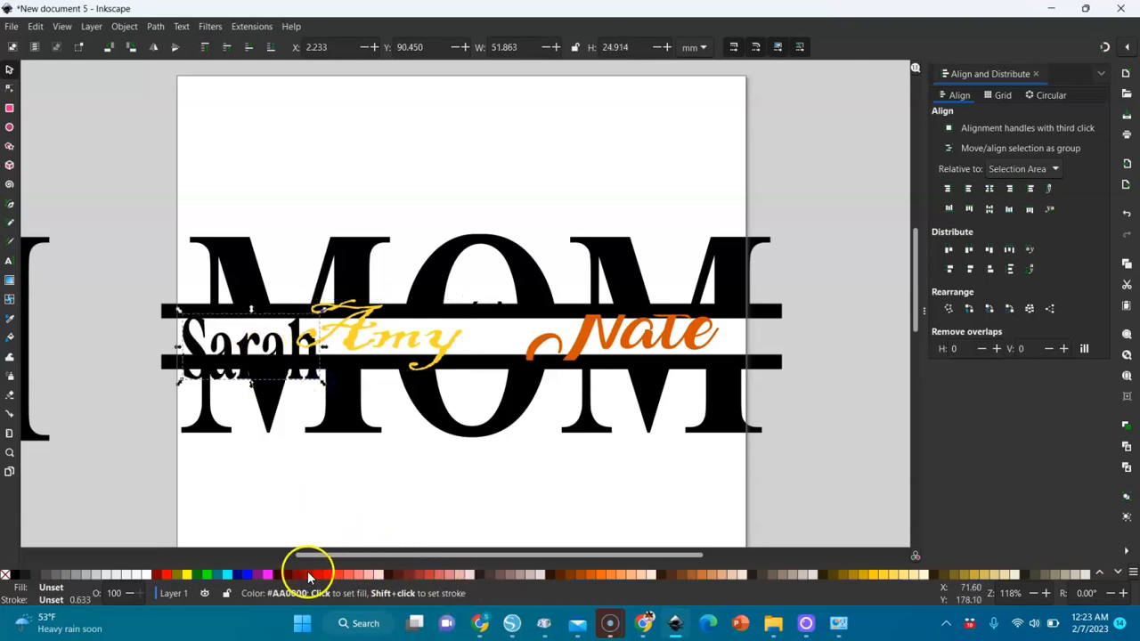
click(205, 575)
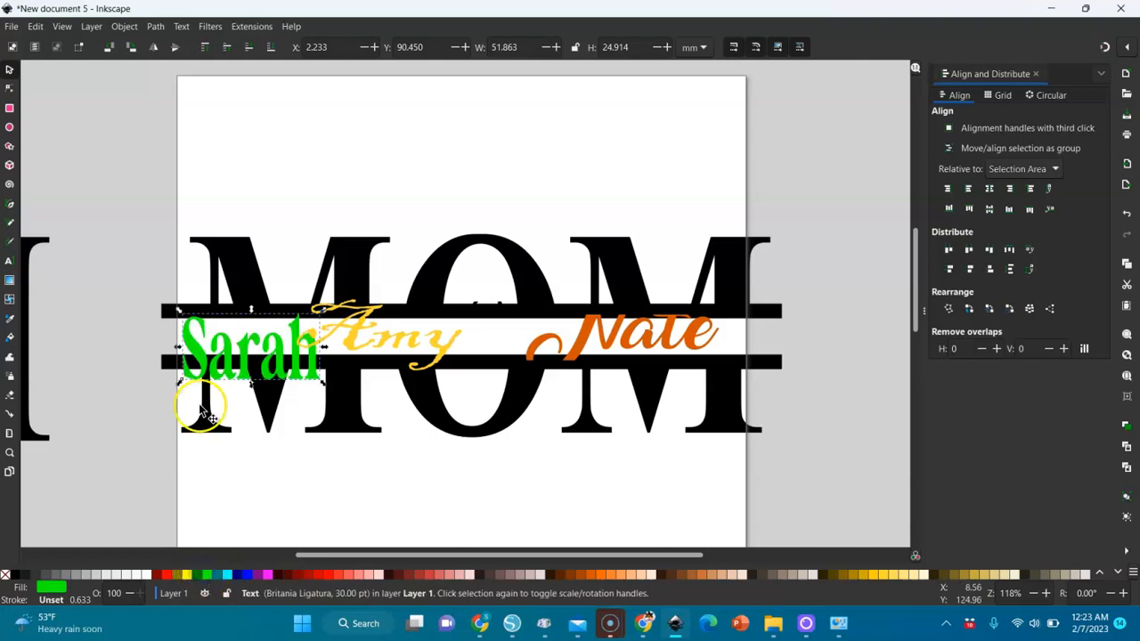
drag(252, 378, 257, 355)
Align the three names on a common horizontal axis and space their centres evenly along the gap
drag(110, 275, 868, 412)
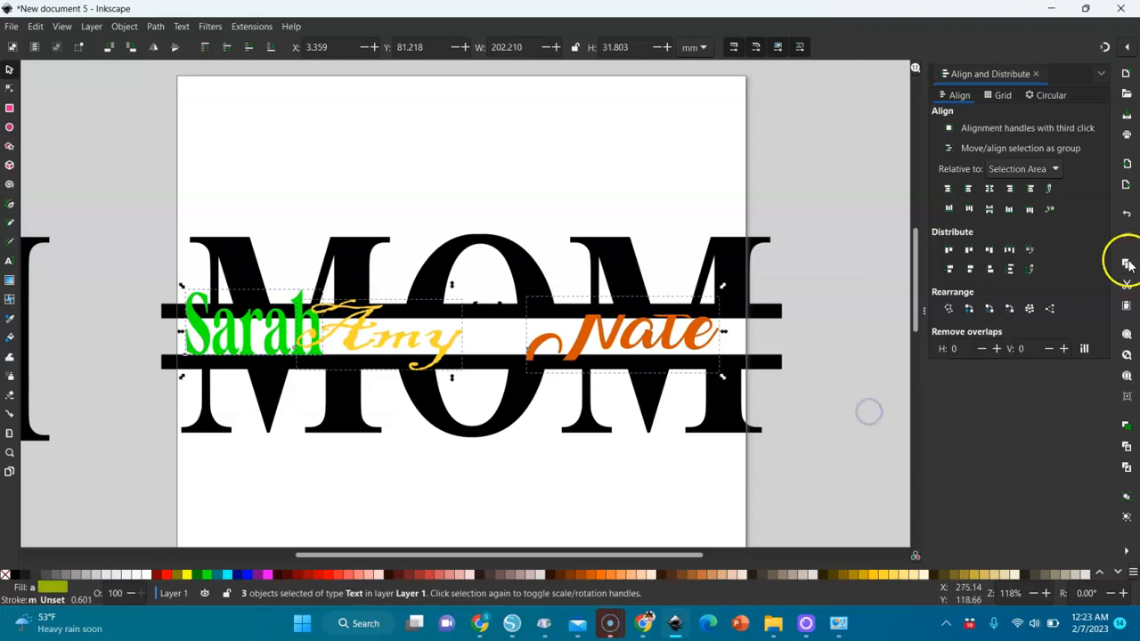
click(990, 208)
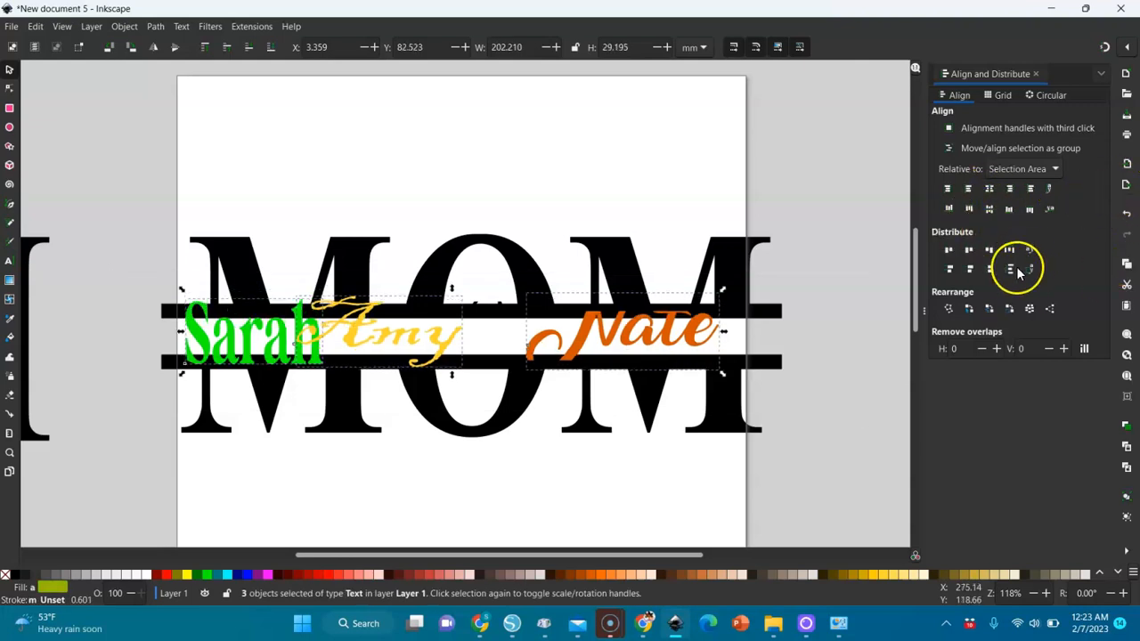
click(969, 251)
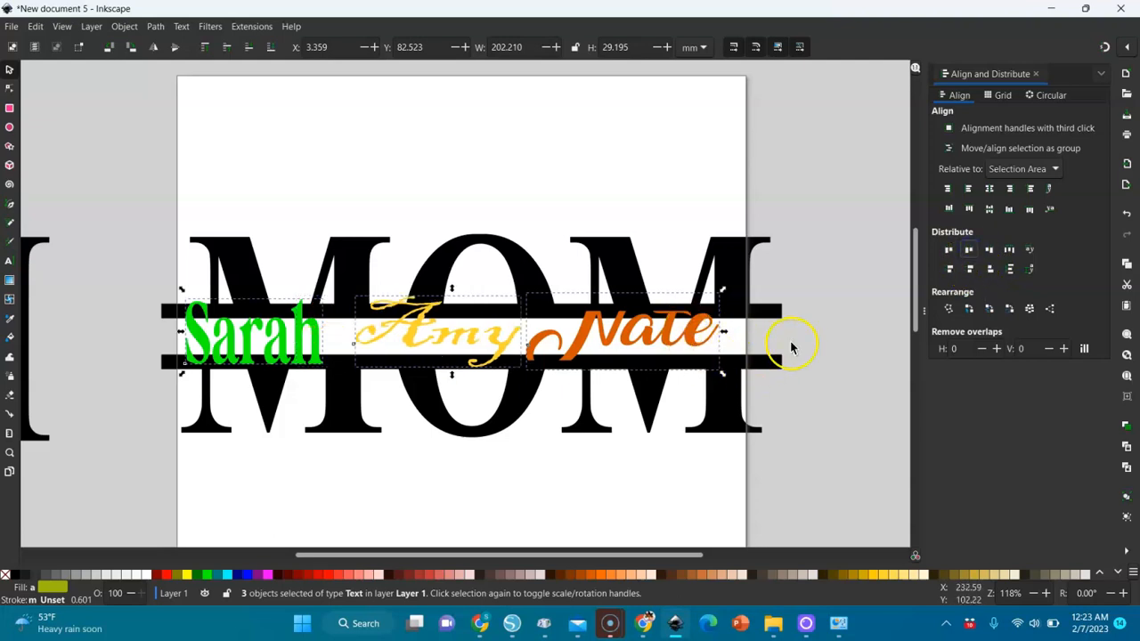
Delete the three coloured names and the leftover MOM text beside the page, keeping only the split design
key(minus)
key(minus)
key(minus)
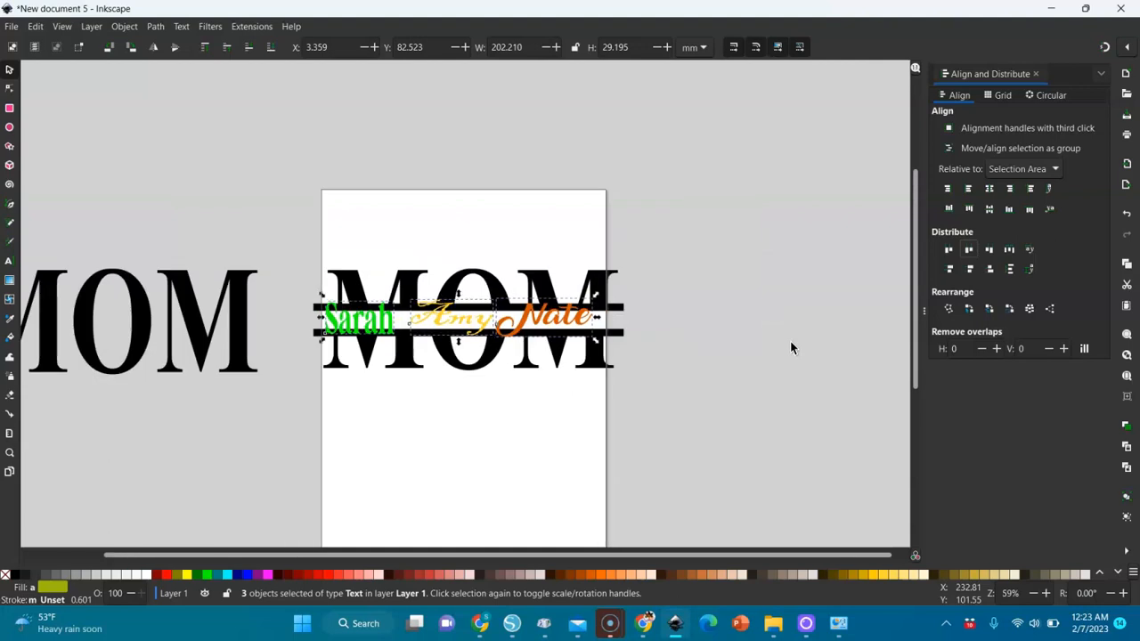
click(307, 329)
key(Delete)
drag(332, 293, 571, 339)
key(Delete)
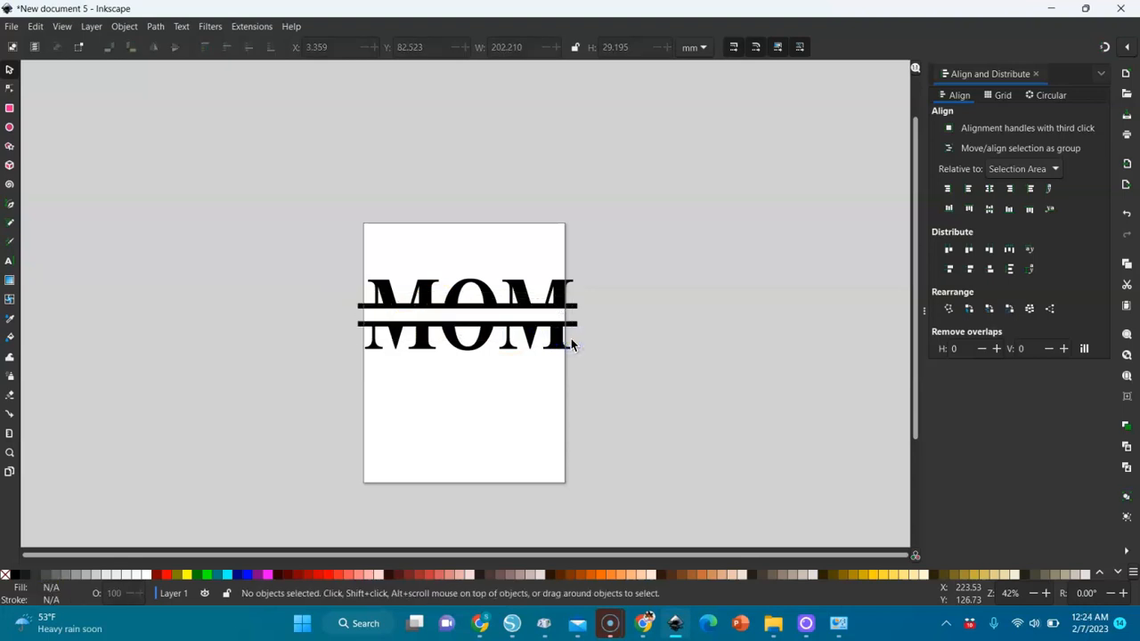
Check that the two MOM halves are separate paths by trial-filling the upper half with #D35F5F and undoing the fill
drag(396, 365, 312, 395)
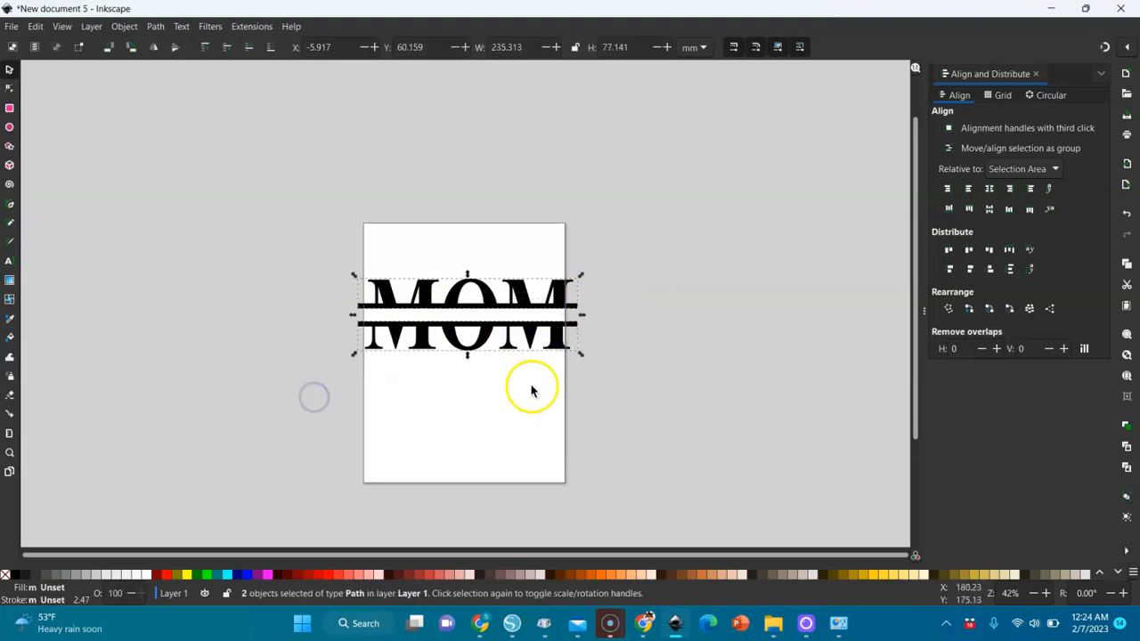
key(ctrl+shift+g)
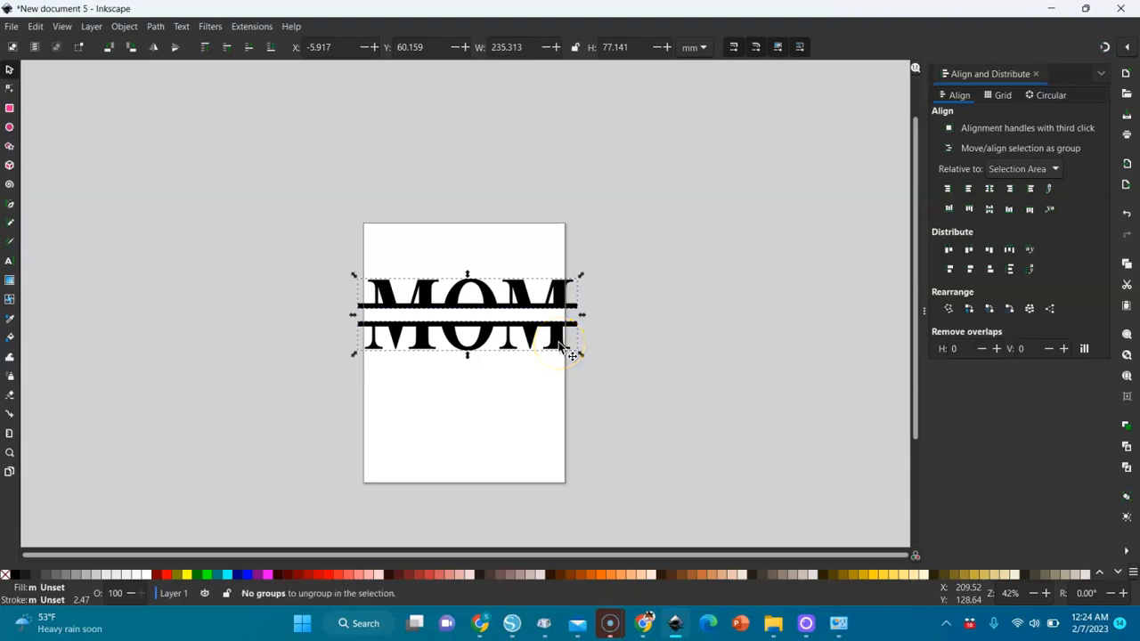
drag(613, 327, 556, 333)
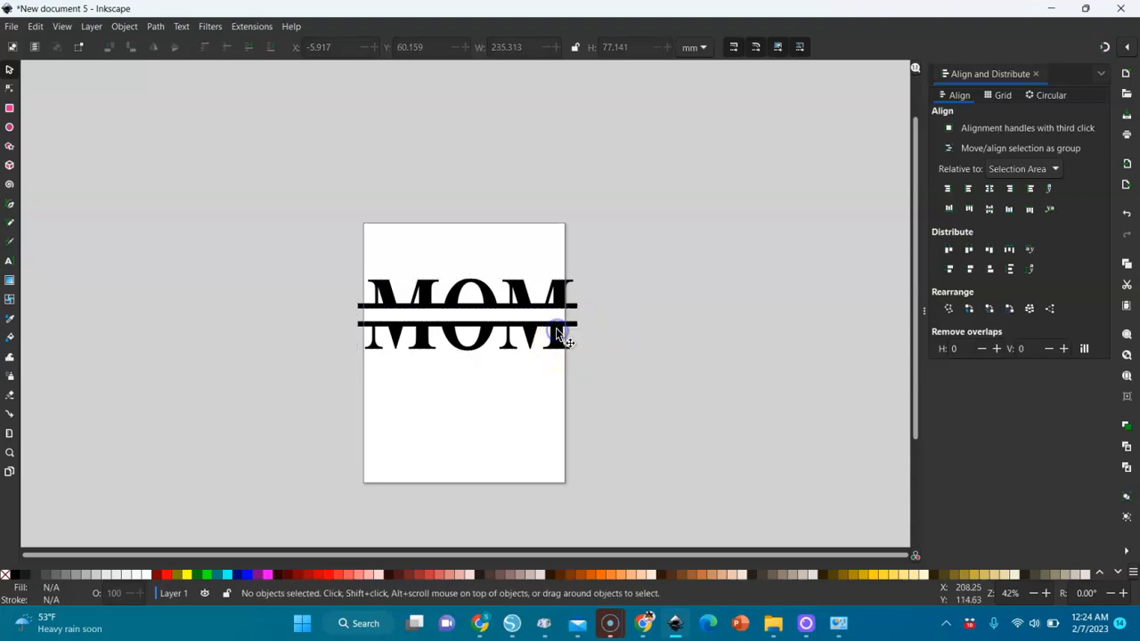
click(521, 321)
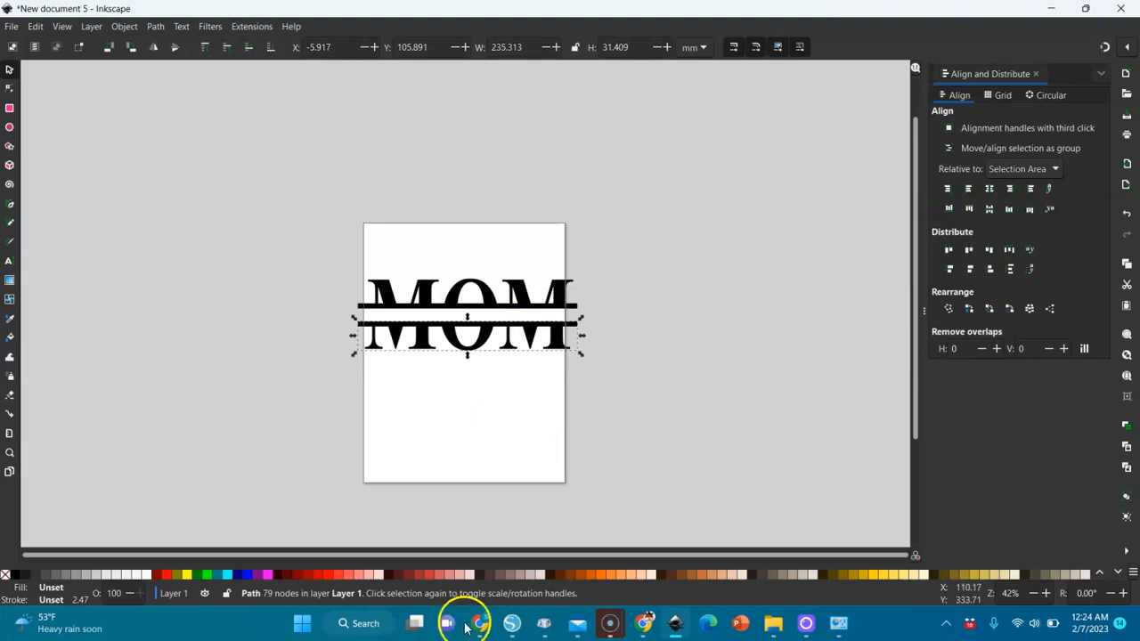
click(493, 306)
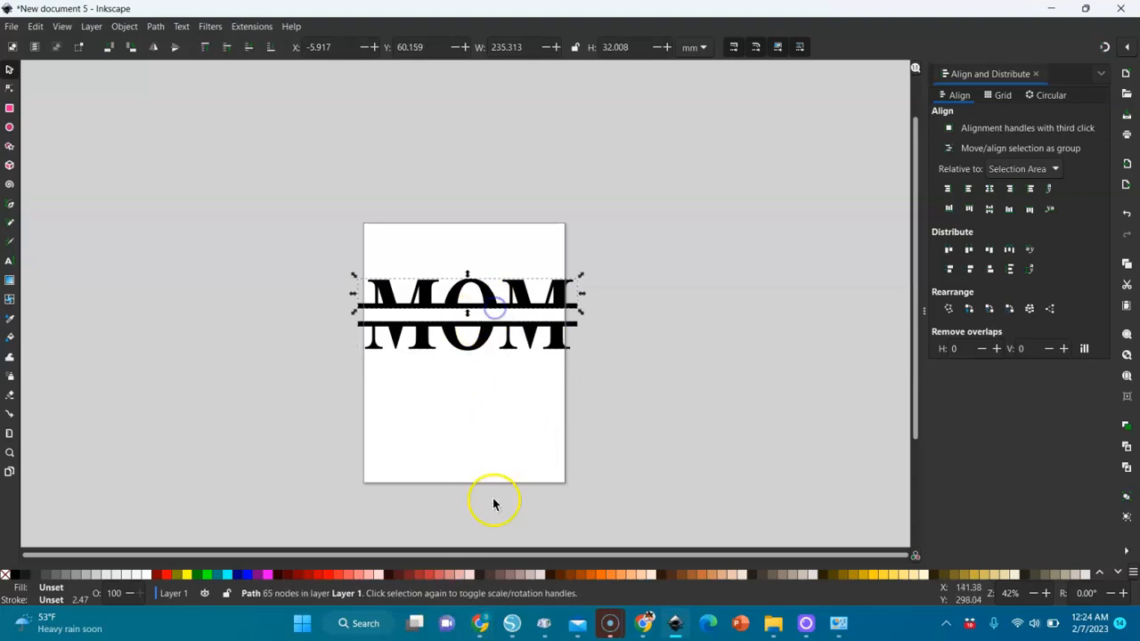
click(443, 576)
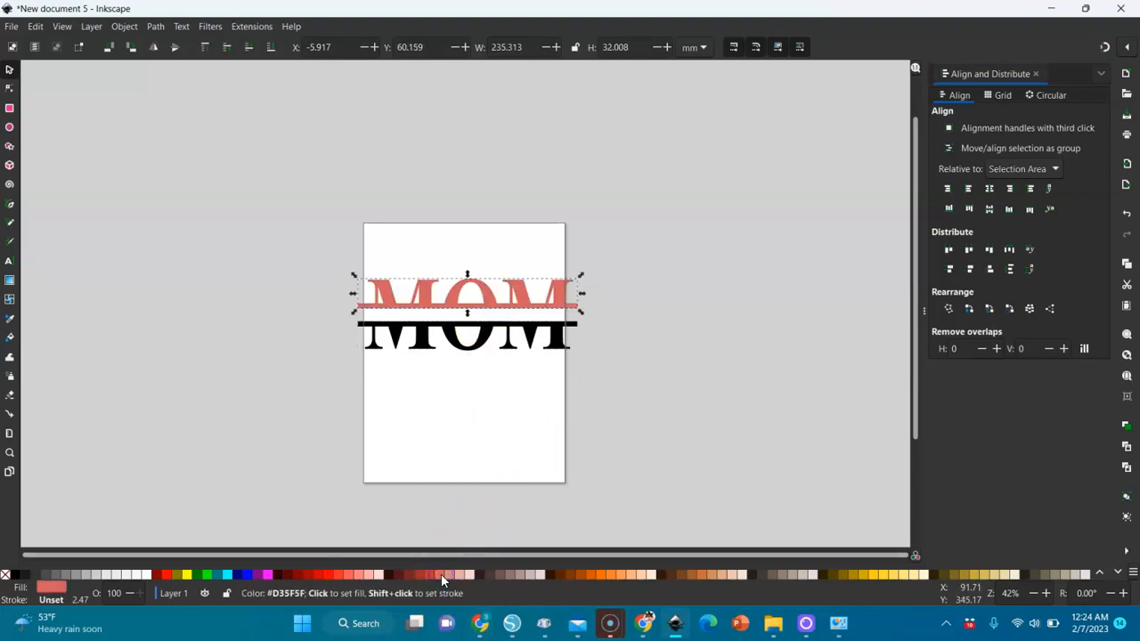
key(ctrl+z)
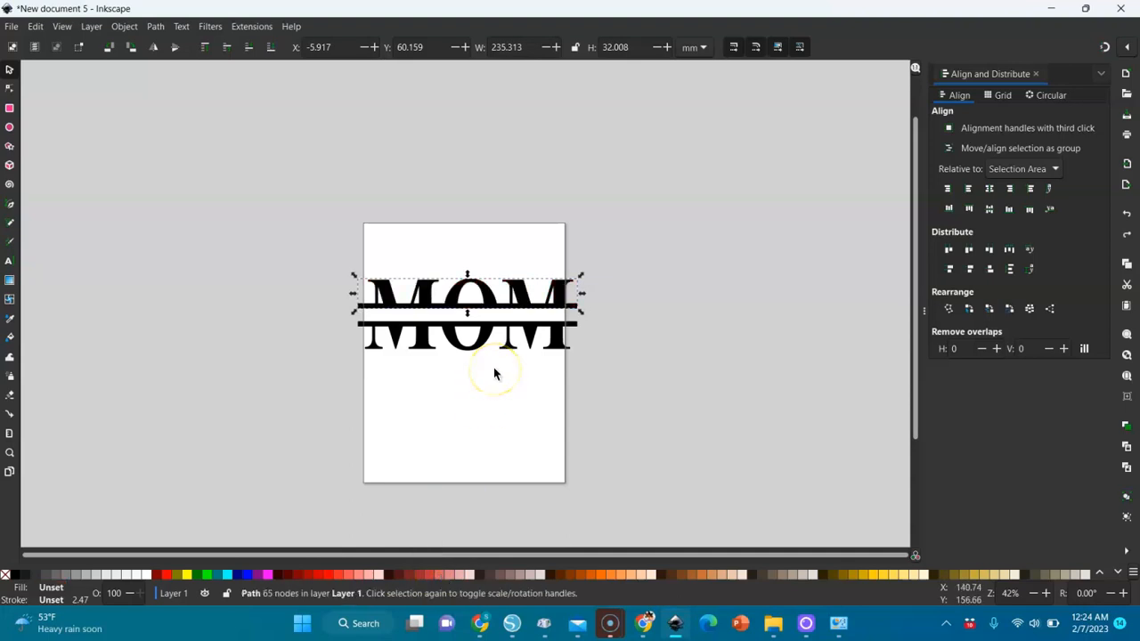
Group the two MOM halves, shrink the group to about 184 × 56 mm and place it within the page
drag(621, 228, 326, 410)
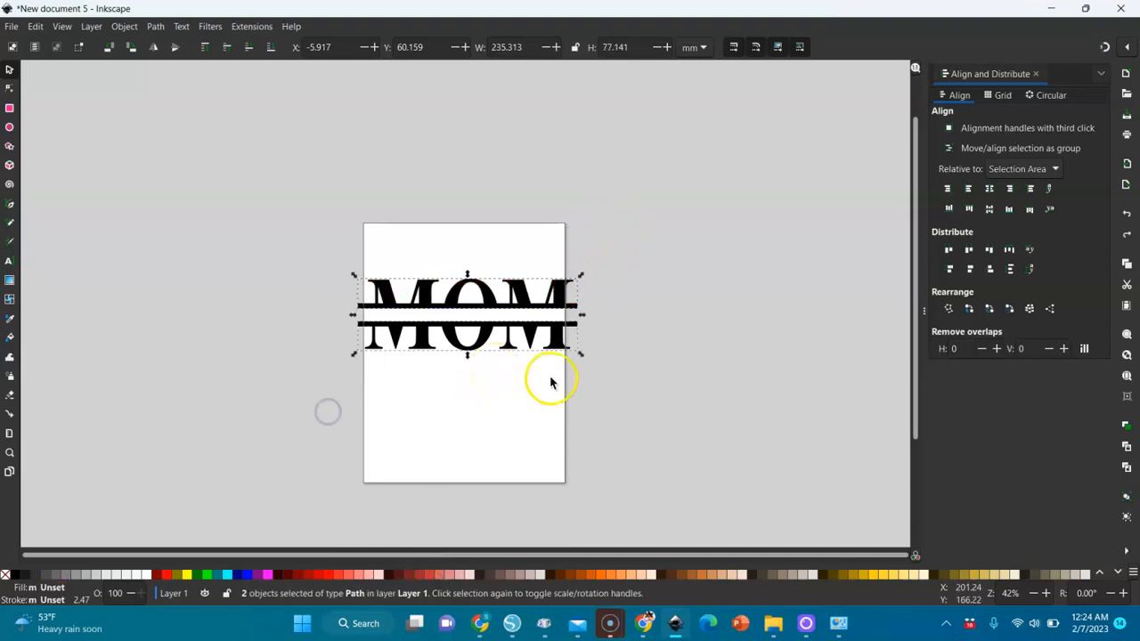
key(ctrl)
key(ctrl+g)
drag(579, 348, 509, 344)
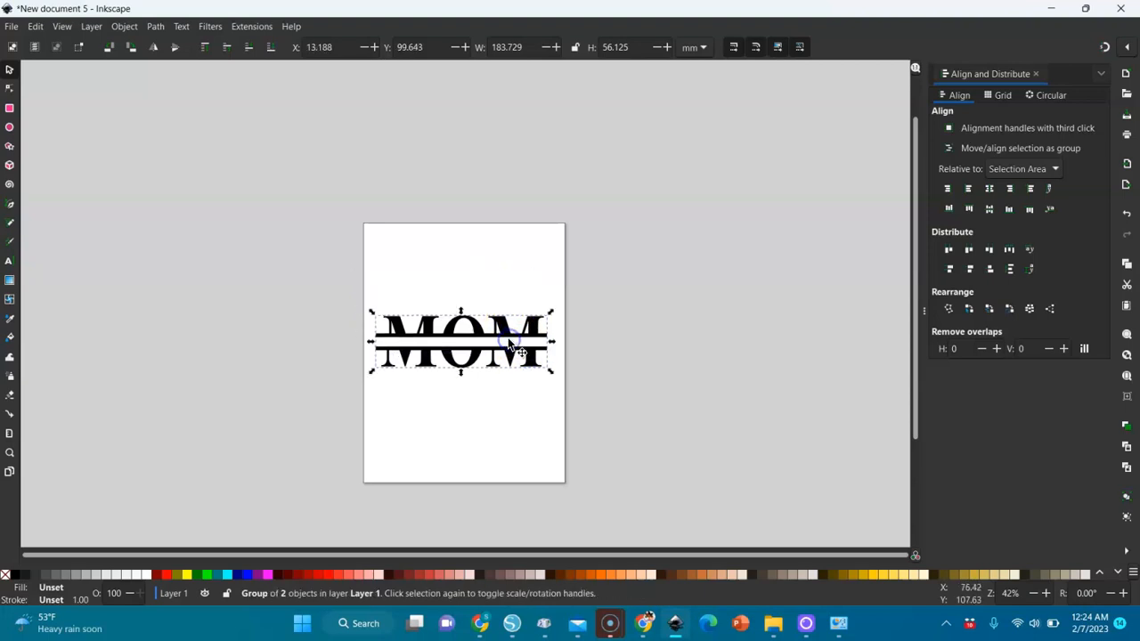
Start saving the design as a new file in Downloads and name it Split MOM
click(11, 26)
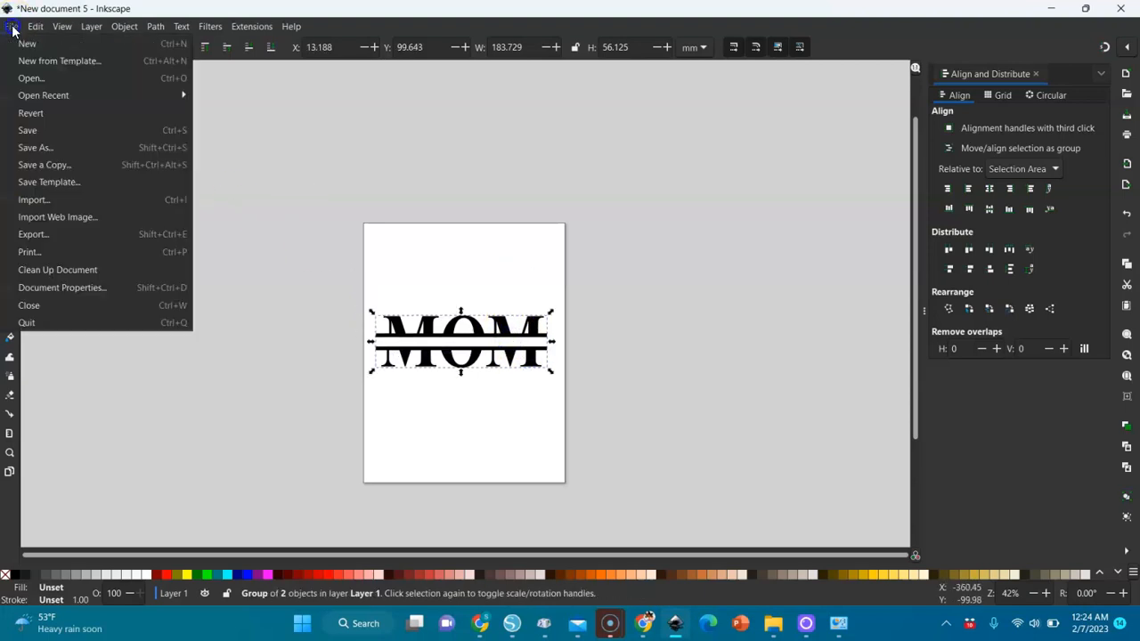
click(40, 149)
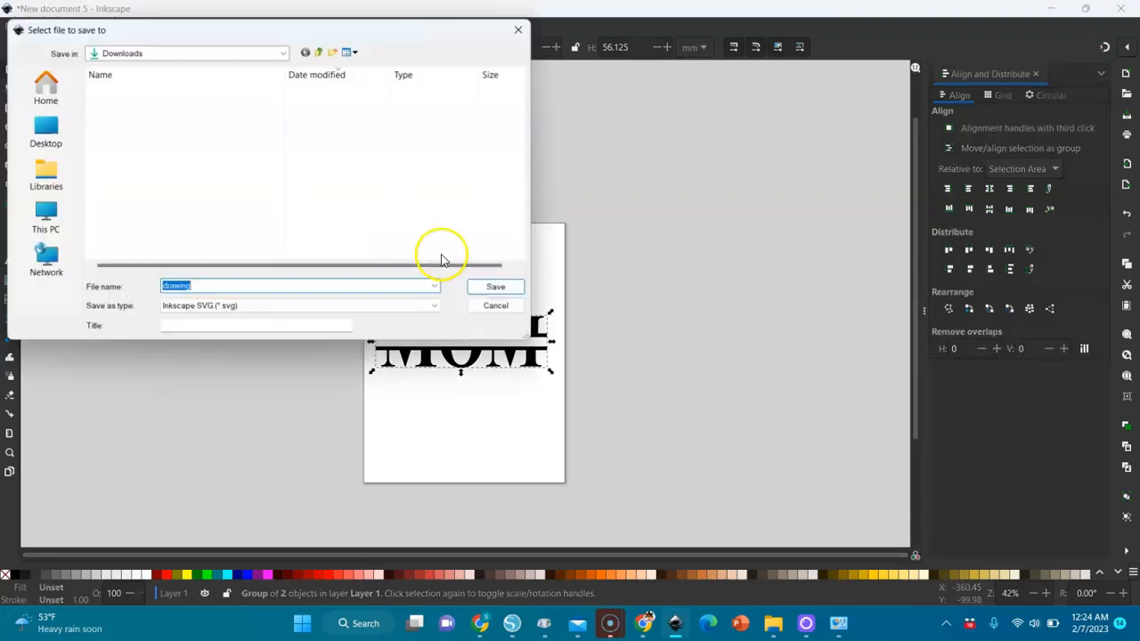
click(357, 285)
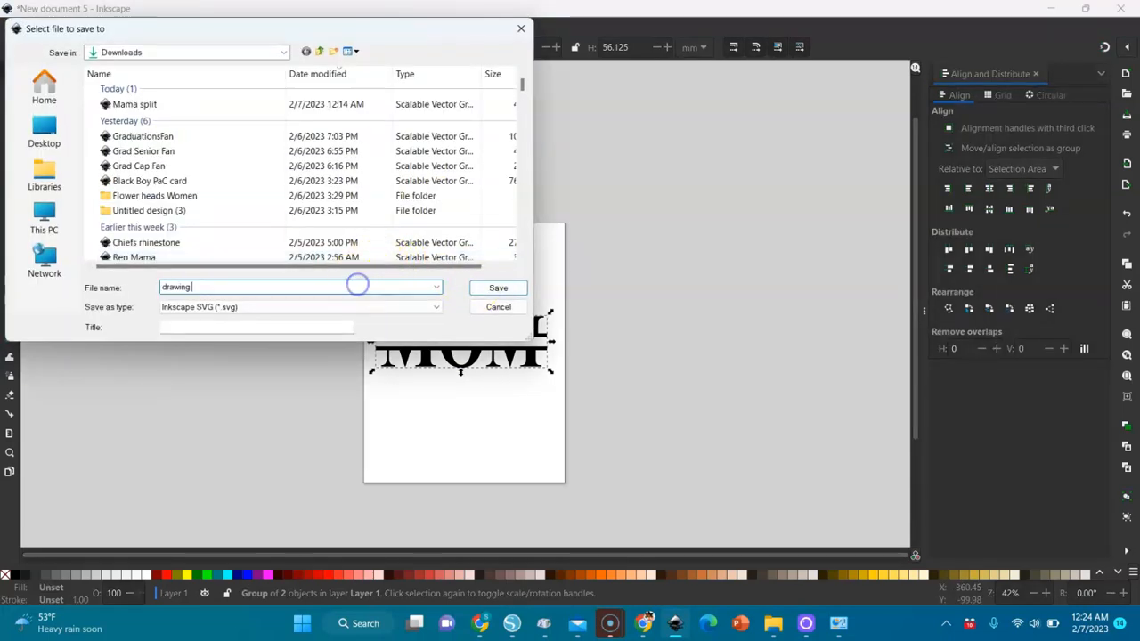
key(BackSpace)
key(BackSpace)
key(BackSpace)
key(BackSpace)
key(BackSpace)
key(BackSpace)
key(BackSpace)
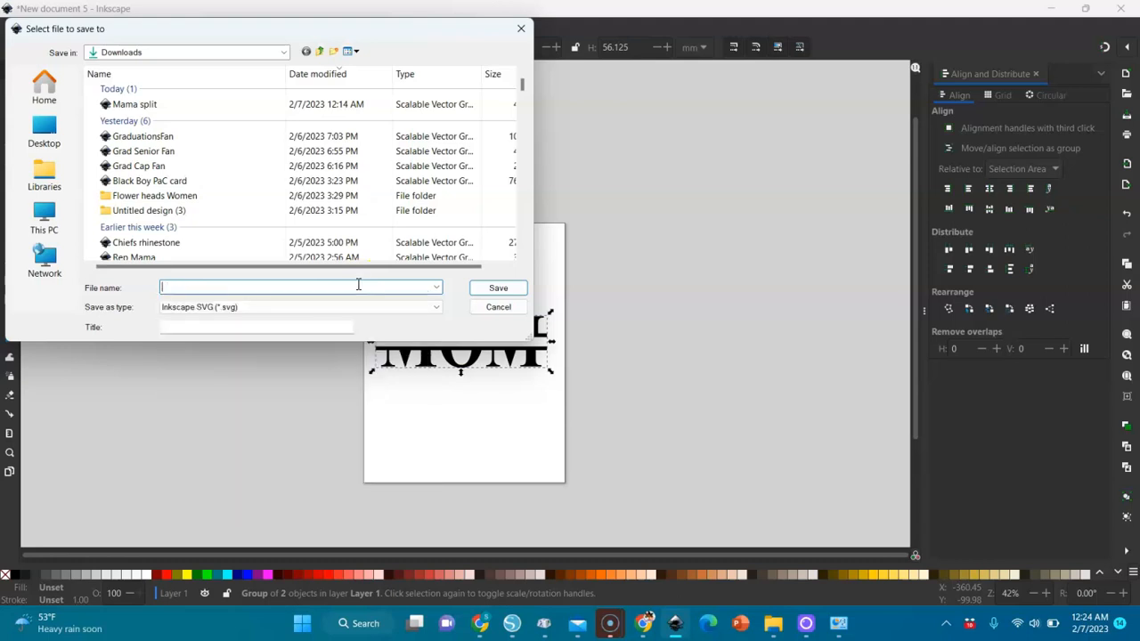
text(Mom)
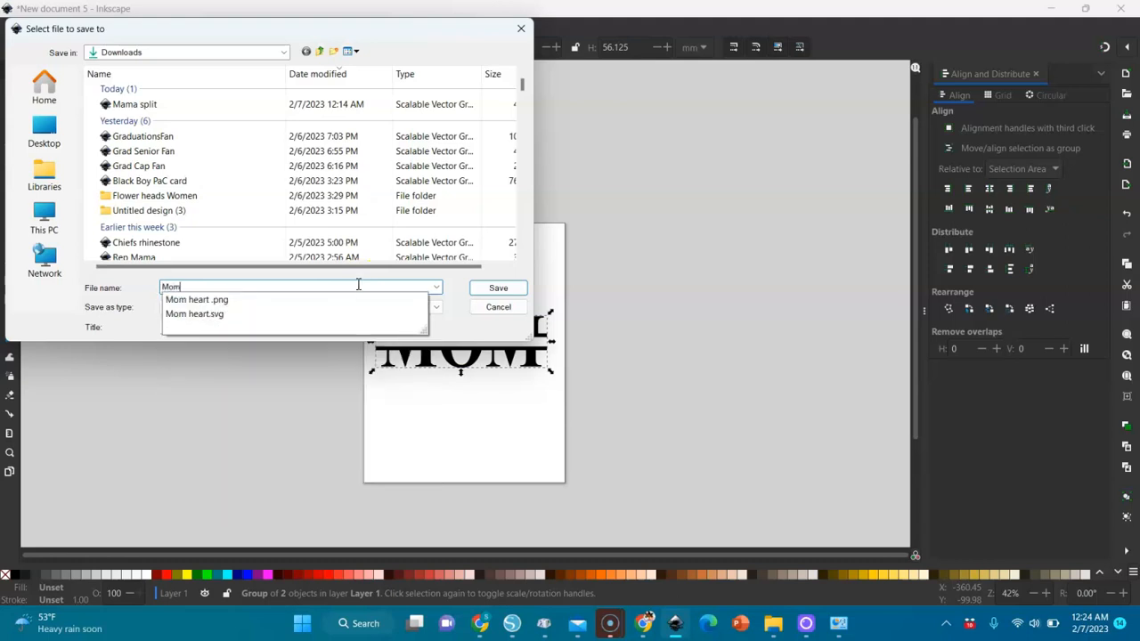
key(BackSpace)
key(BackSpace)
key(BackSpace)
text(Split MOM)
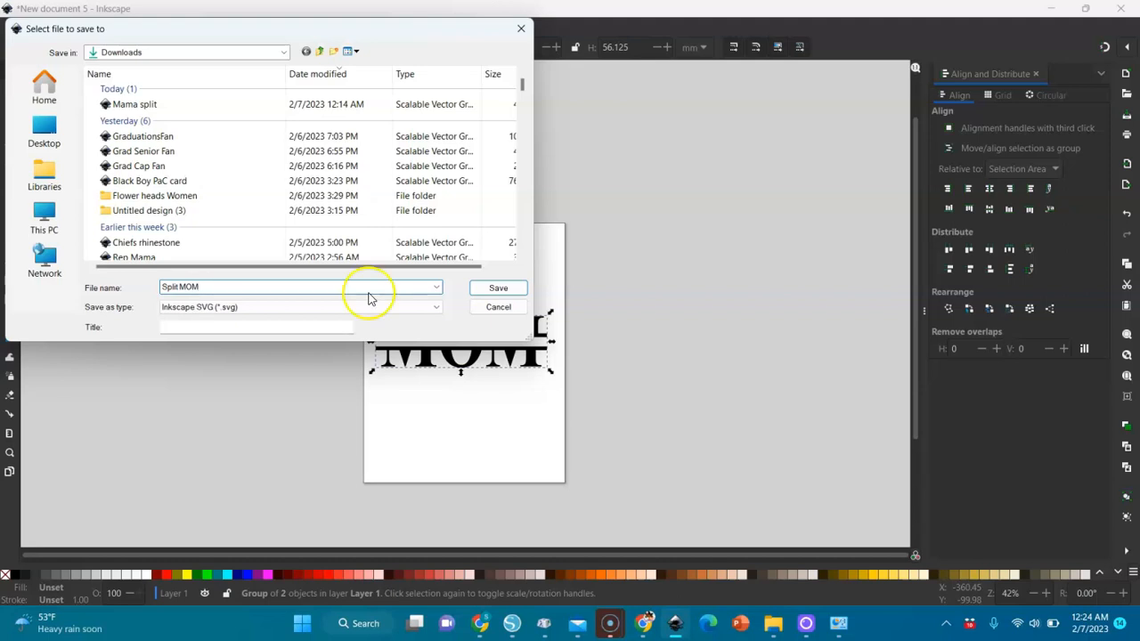
Choose Plain SVG as the file type and save the Split MOM file
click(376, 309)
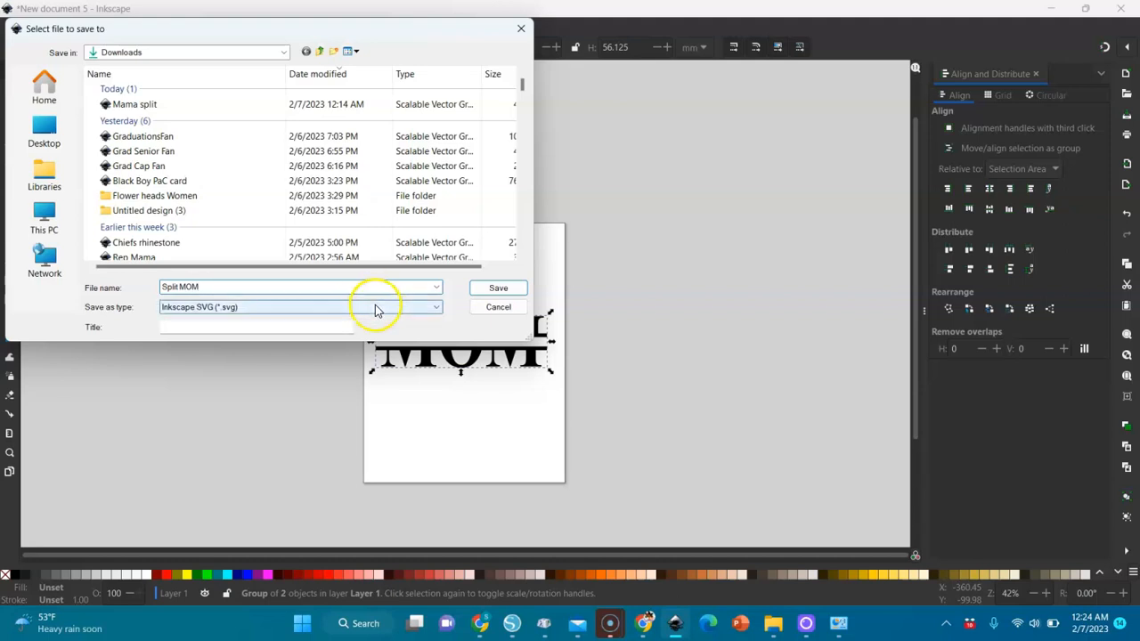
click(198, 332)
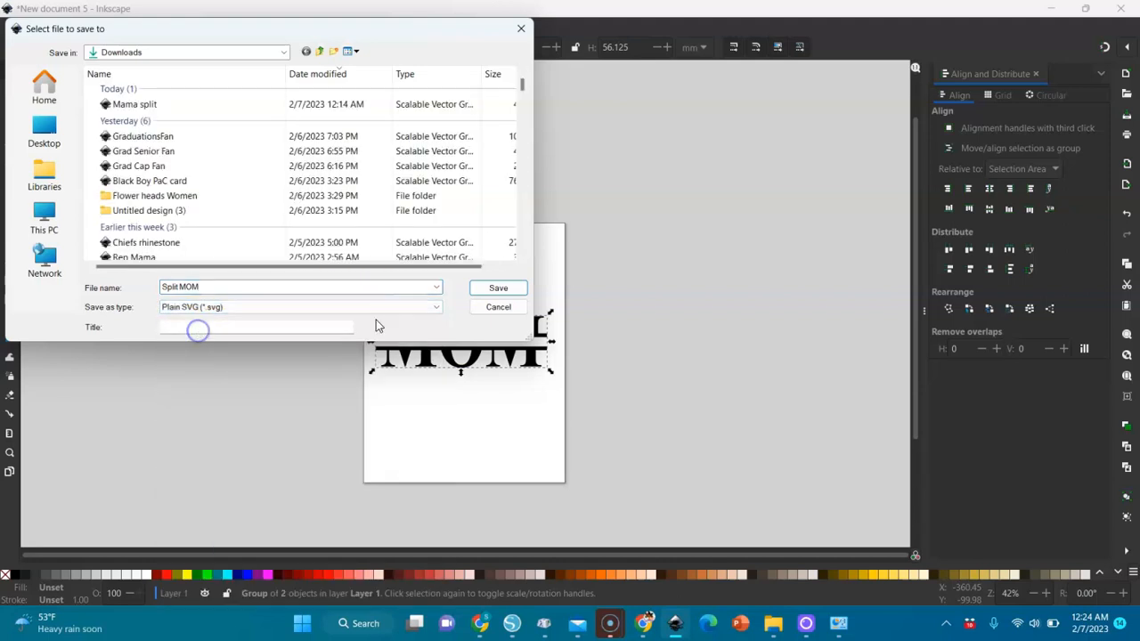
click(515, 288)
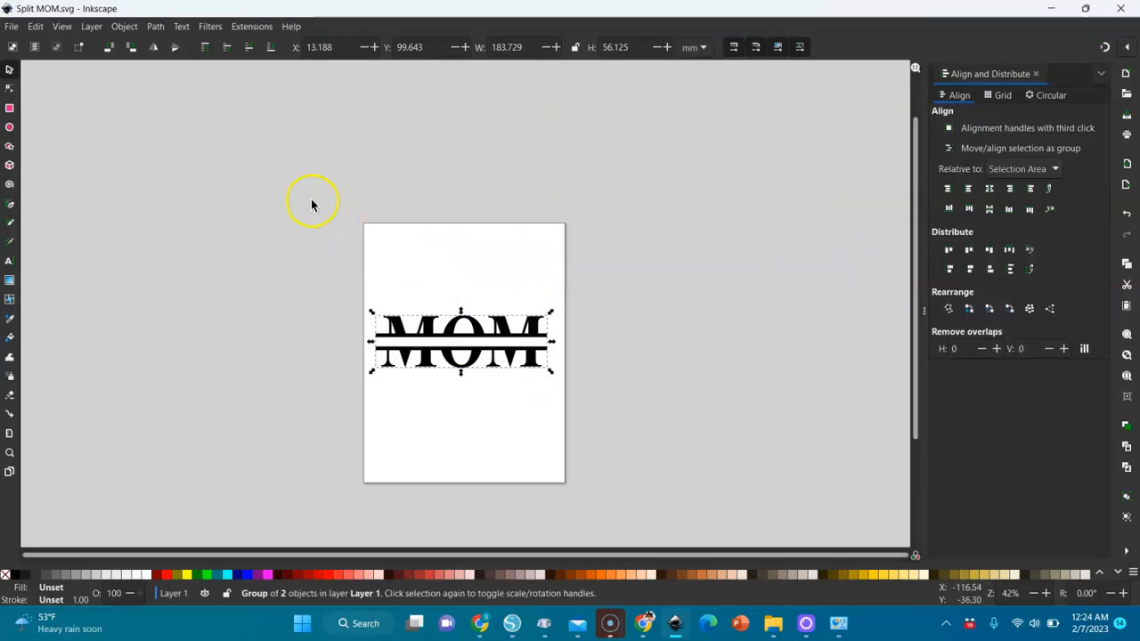
Change the US Letter page to landscape orientation in the document properties
click(11, 27)
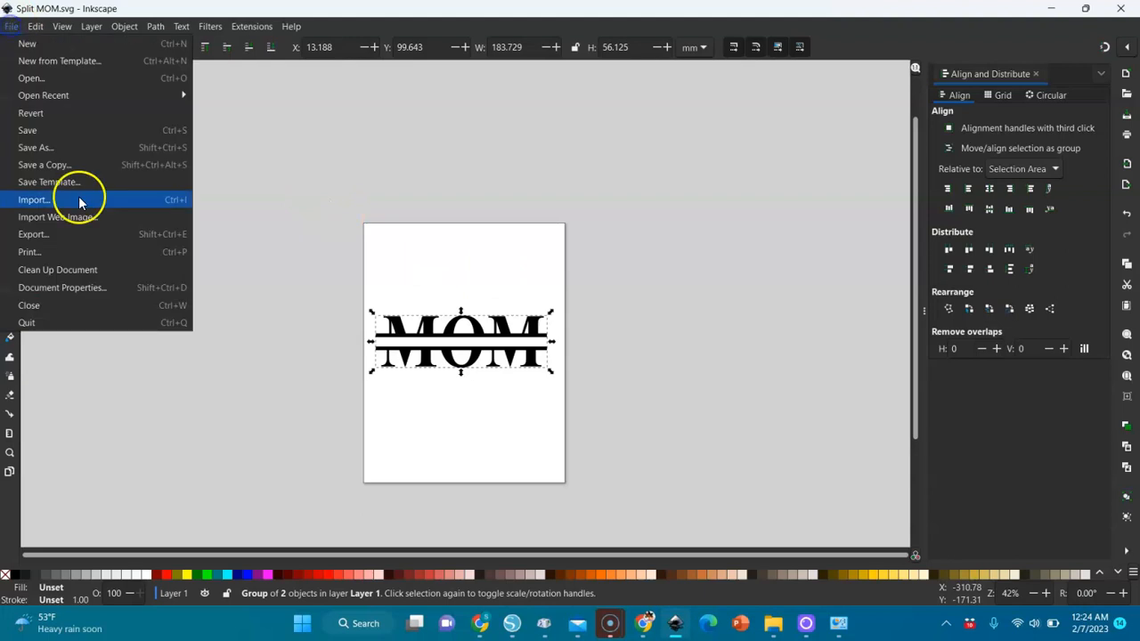
click(58, 287)
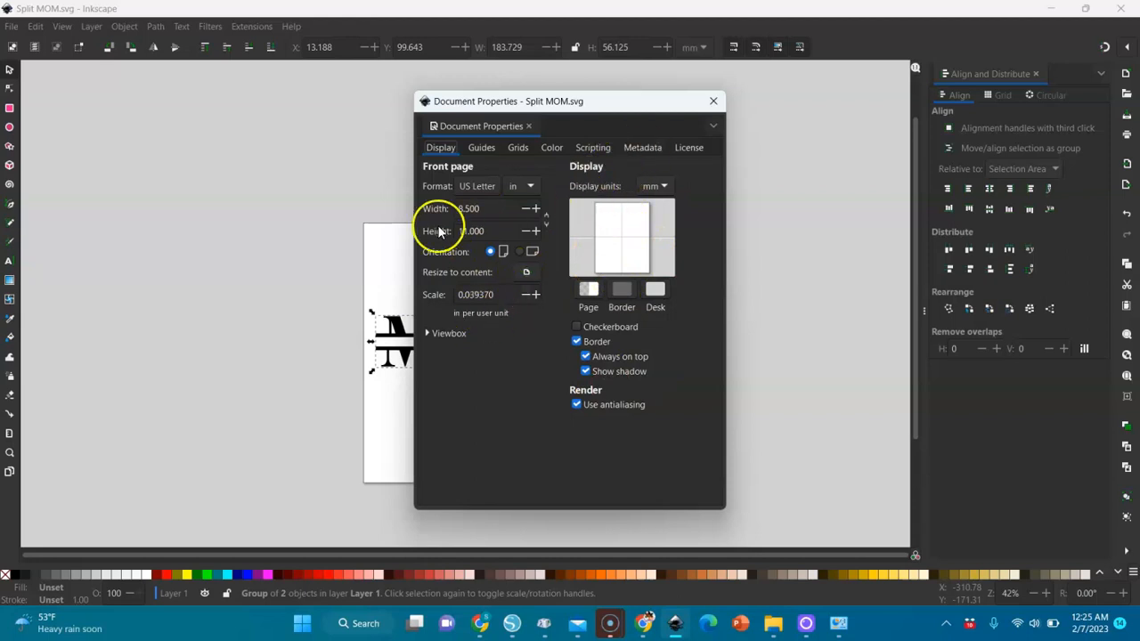
click(532, 253)
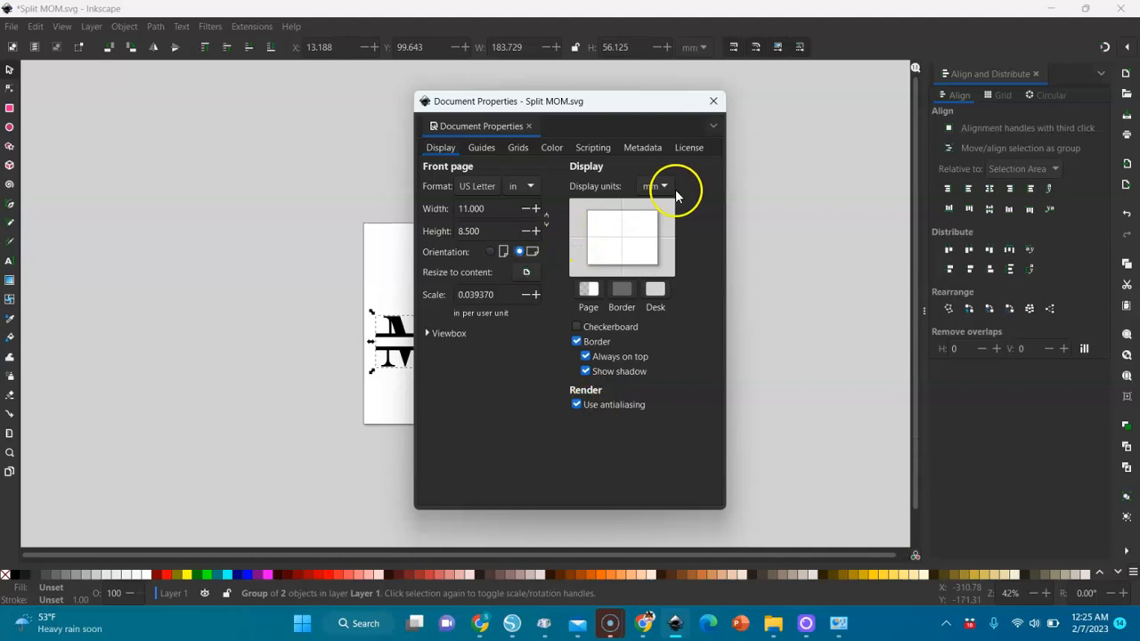
click(713, 101)
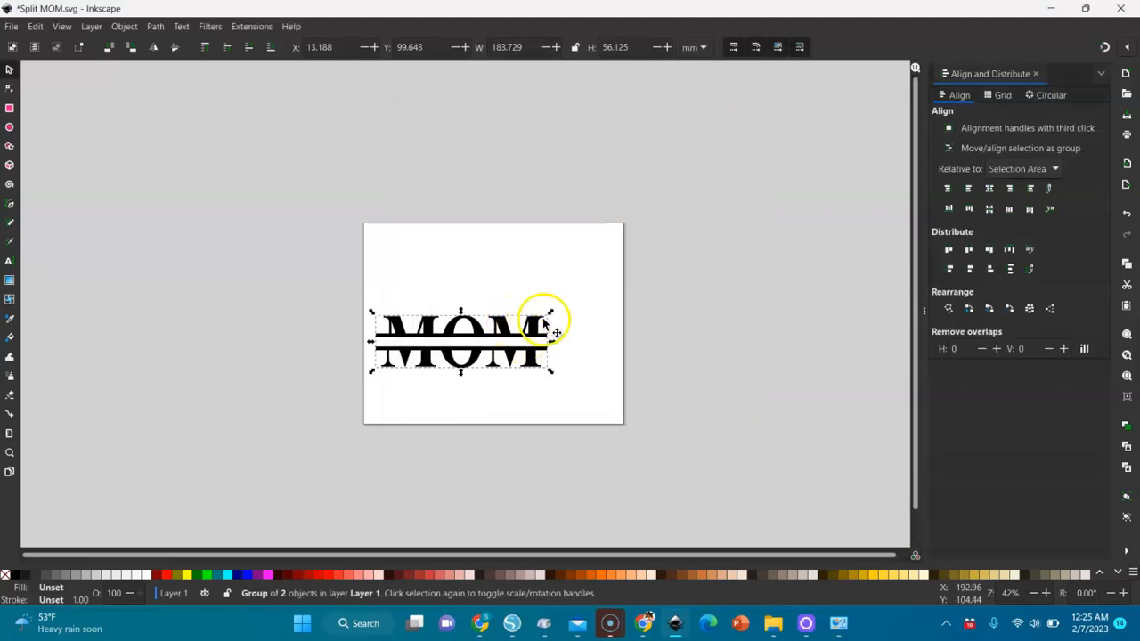
Enlarge the MOM group to about 254 × 90 mm so it nearly spans the landscape page's width
click(517, 326)
click(529, 320)
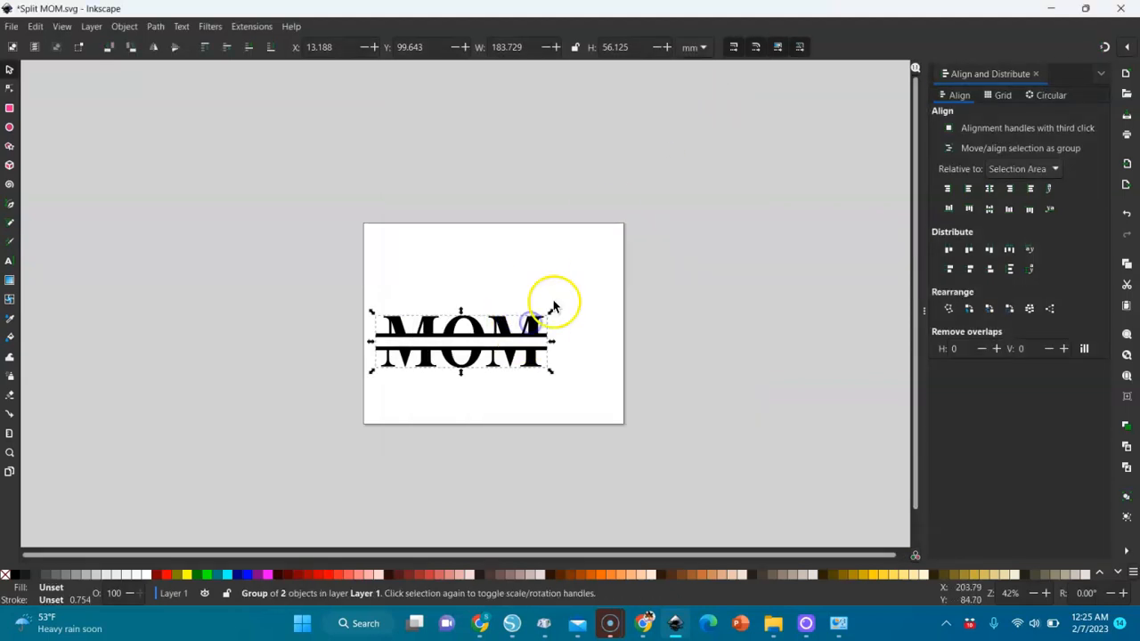
drag(550, 314, 600, 284)
drag(615, 272, 616, 269)
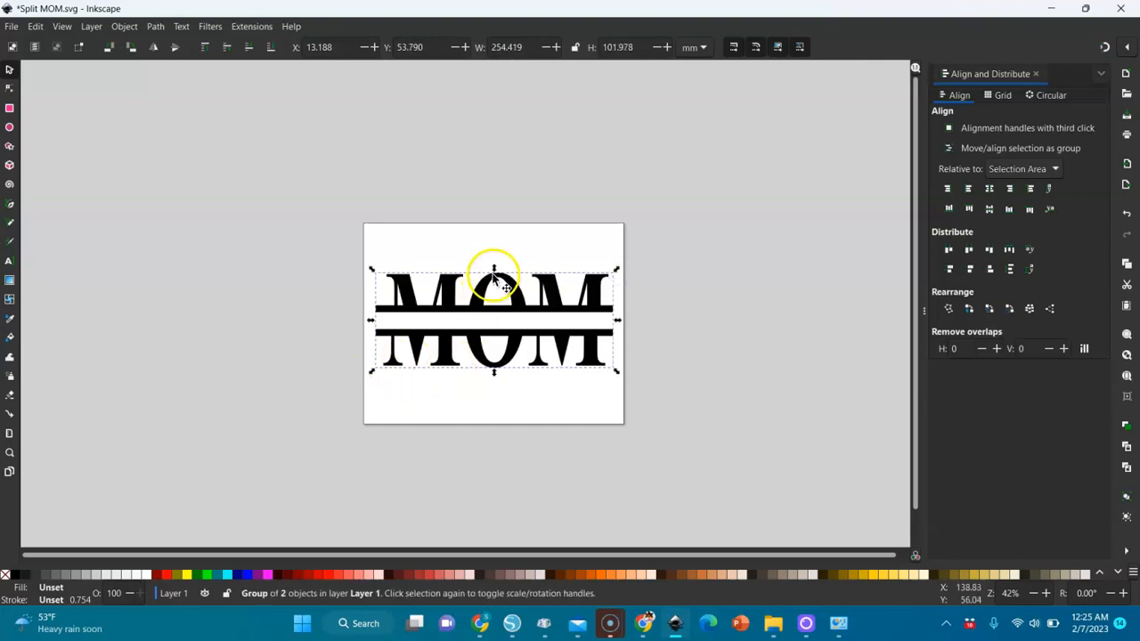
drag(494, 269, 493, 279)
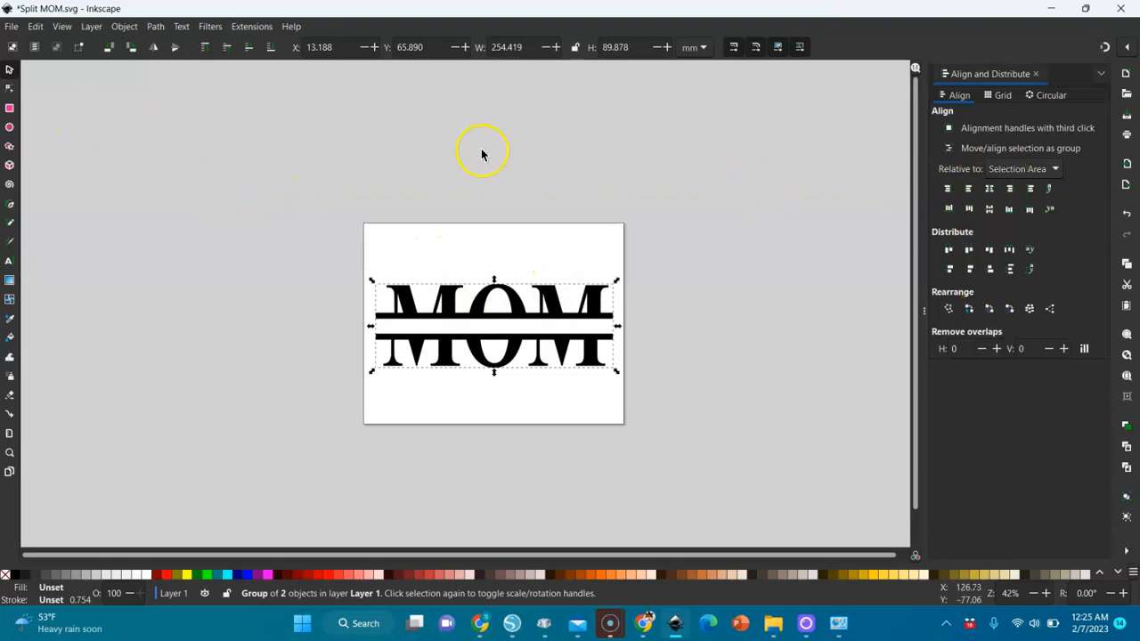
Export the page as a PNG image named Split MOM in the Downloads folder
click(13, 27)
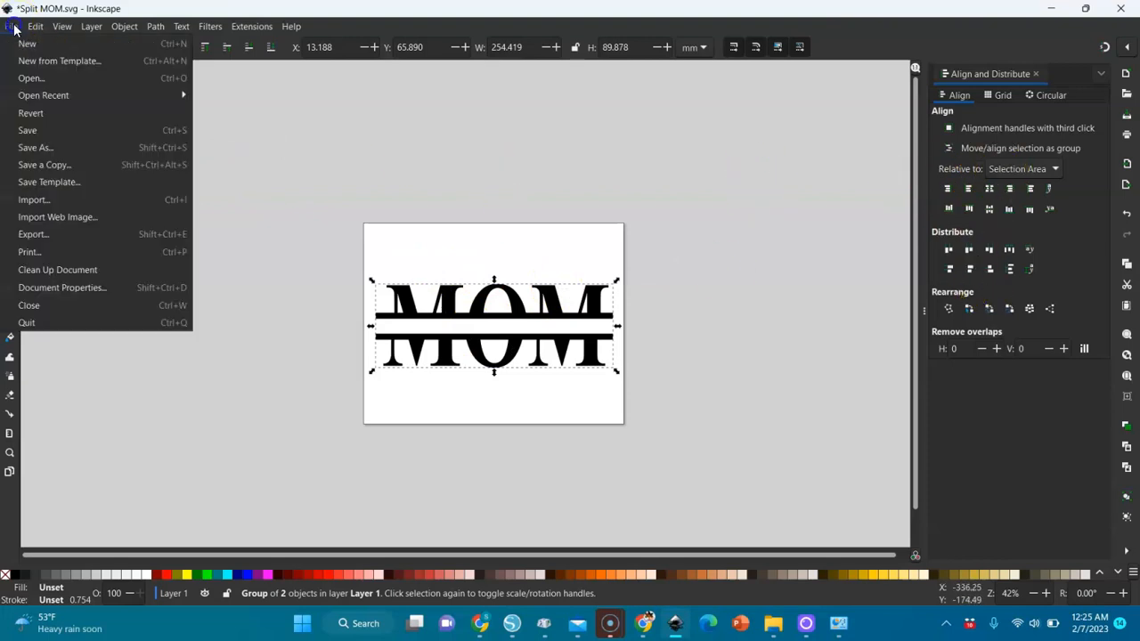
click(36, 234)
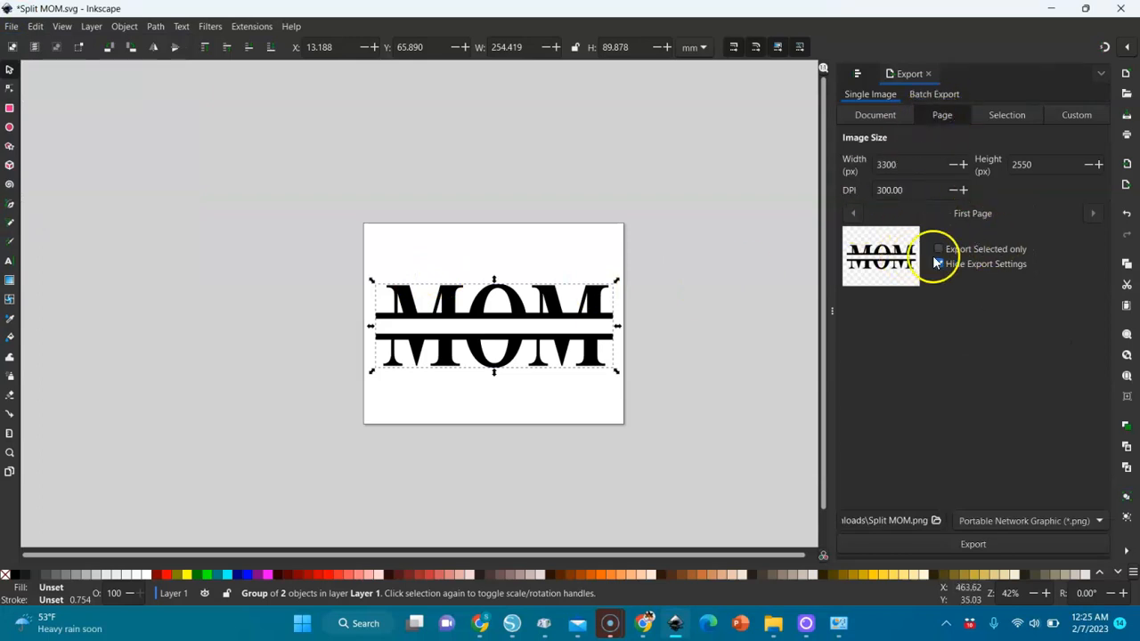
click(935, 520)
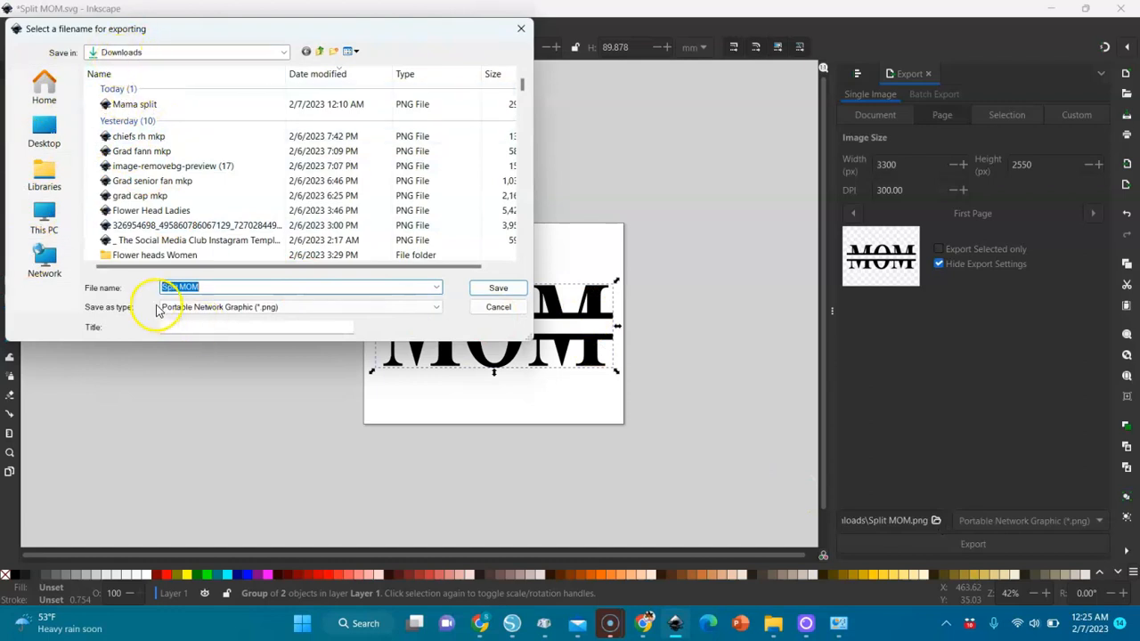
click(497, 289)
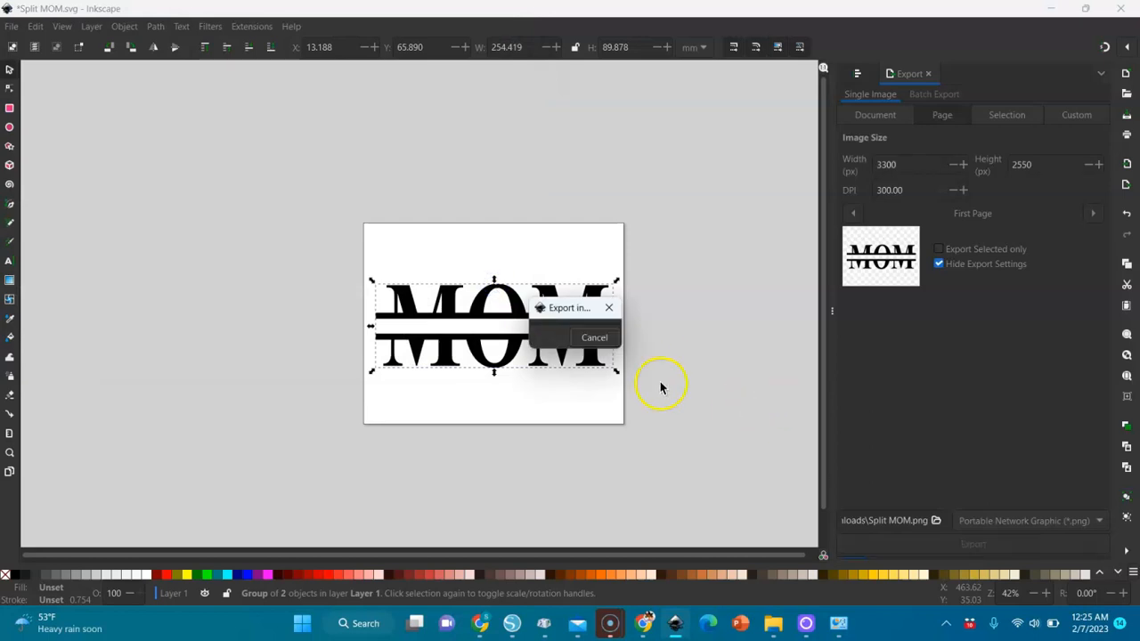